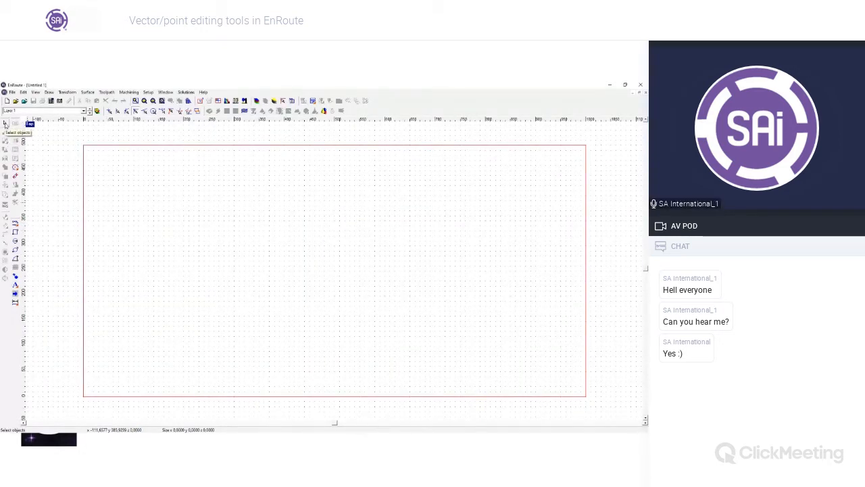
pyautogui.click(35, 92)
pyautogui.moveTo(50, 94)
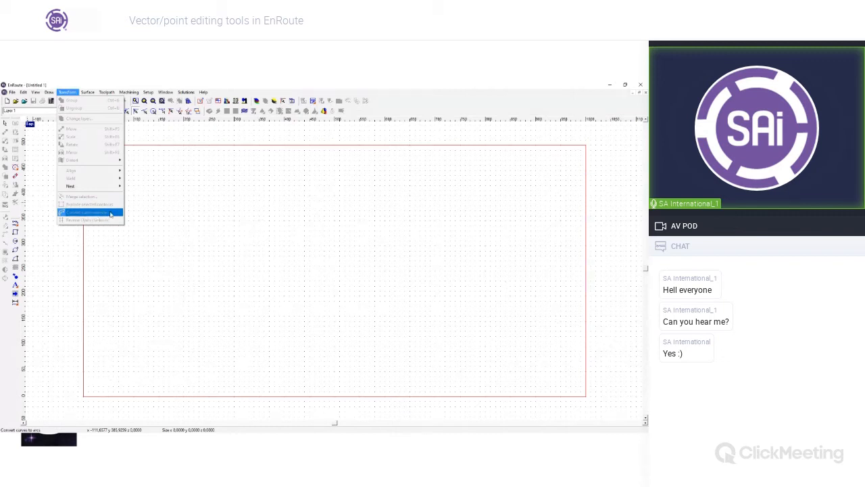
pyautogui.click(189, 215)
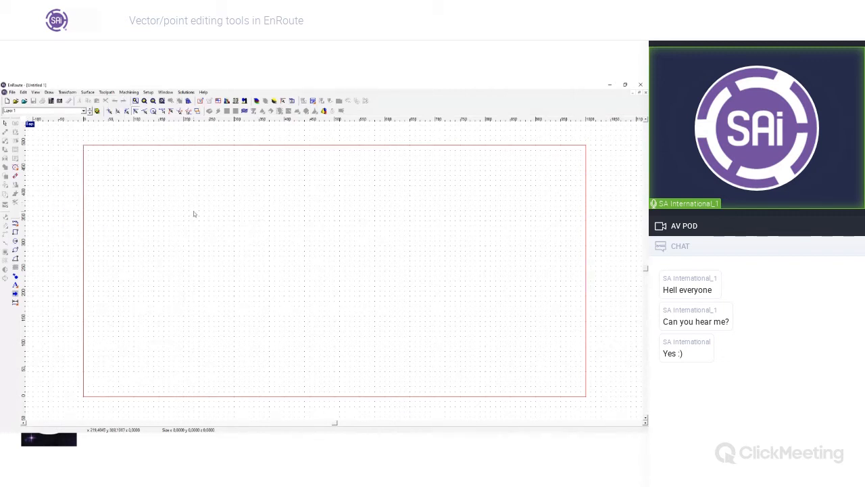
# Draw an open polyarc contour of five segments across the plate, with straight runs and a curved third segment
pyautogui.click(15, 224)
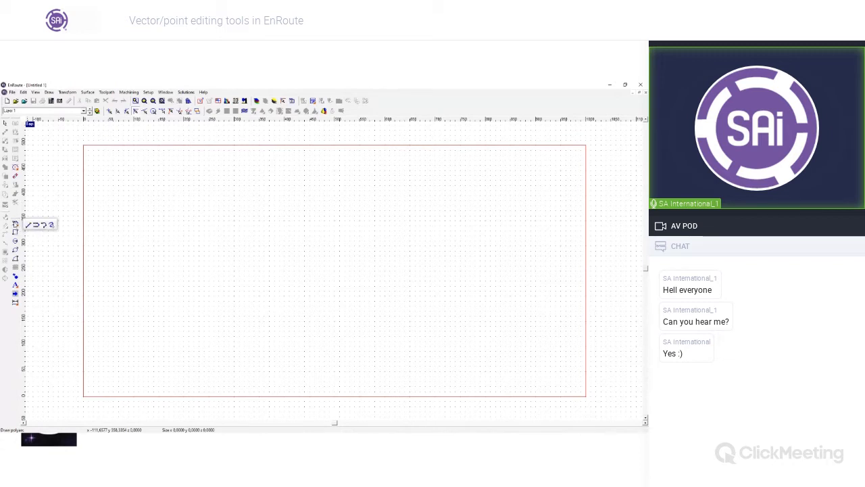
pyautogui.click(39, 227)
pyautogui.click(133, 259)
pyautogui.click(166, 231)
pyautogui.click(208, 242)
pyautogui.click(266, 213)
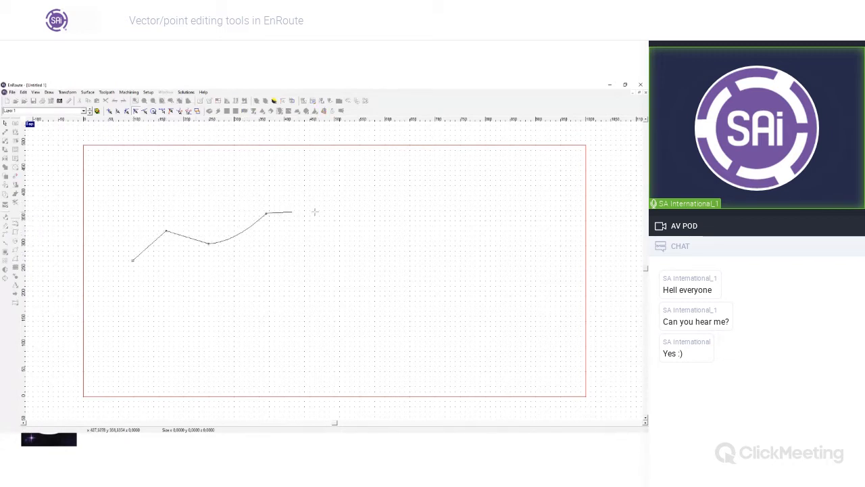
pyautogui.click(323, 212)
pyautogui.click(384, 239)
pyautogui.rightClick(400, 263)
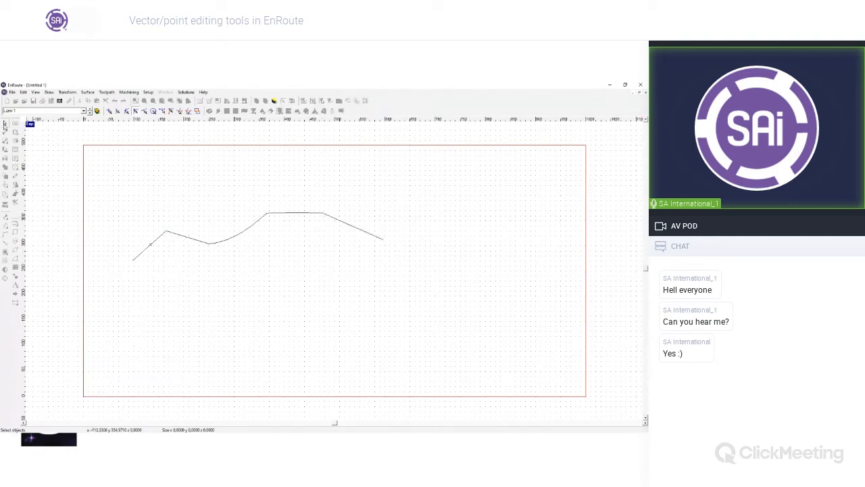
# Float the Edit contours tool set over the drawing and start point editing on the open contour
pyautogui.click(6, 218)
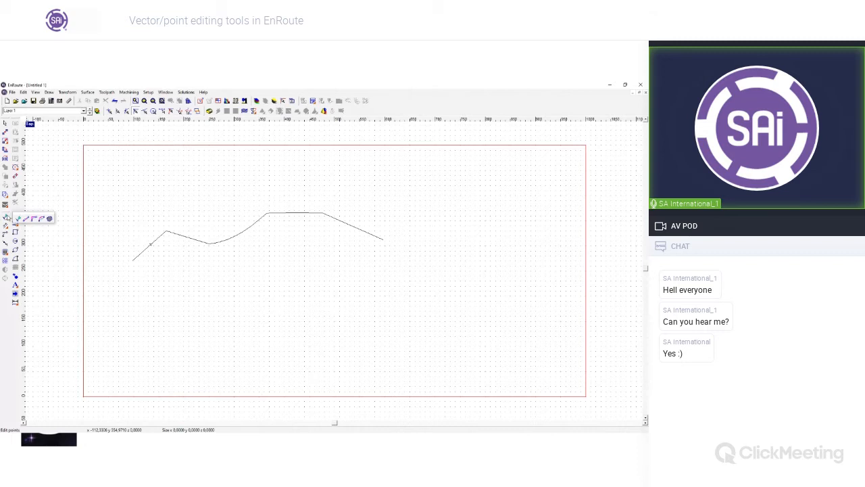
pyautogui.moveTo(16, 213); pyautogui.dragTo(67, 155)
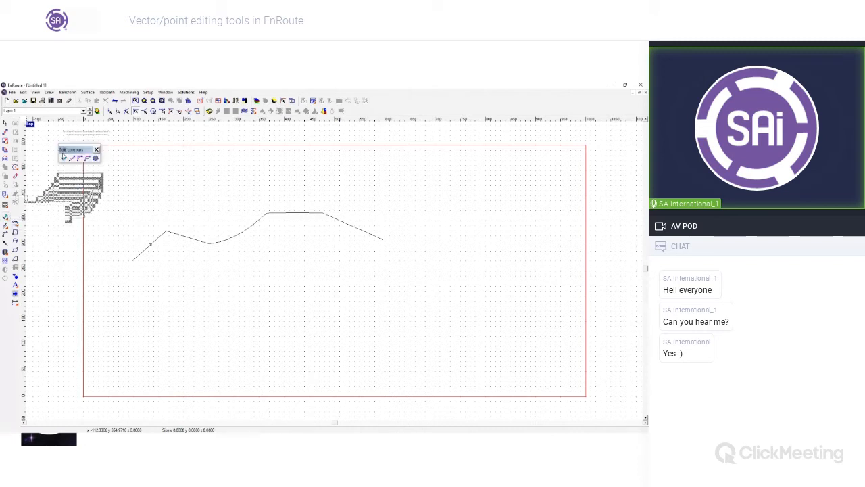
pyautogui.click(64, 158)
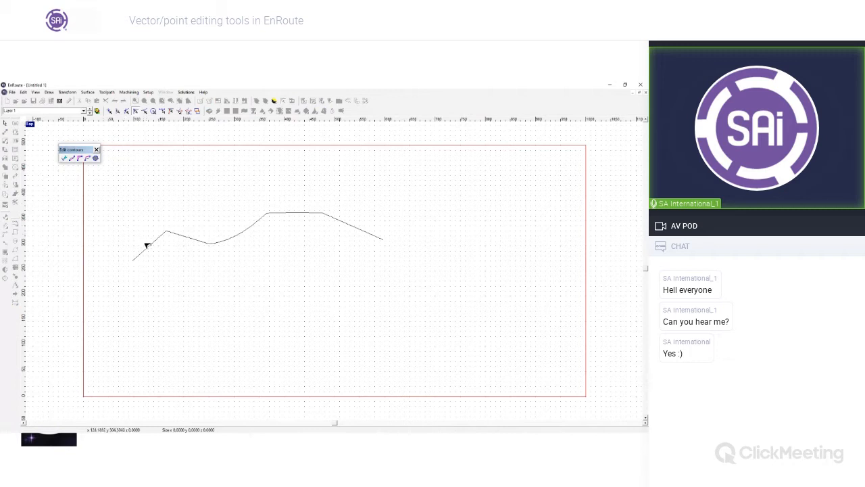
pyautogui.click(150, 247)
# Turn on Show details and examine the properties of the contour's line and Bezier segments
pyautogui.rightClick(154, 244)
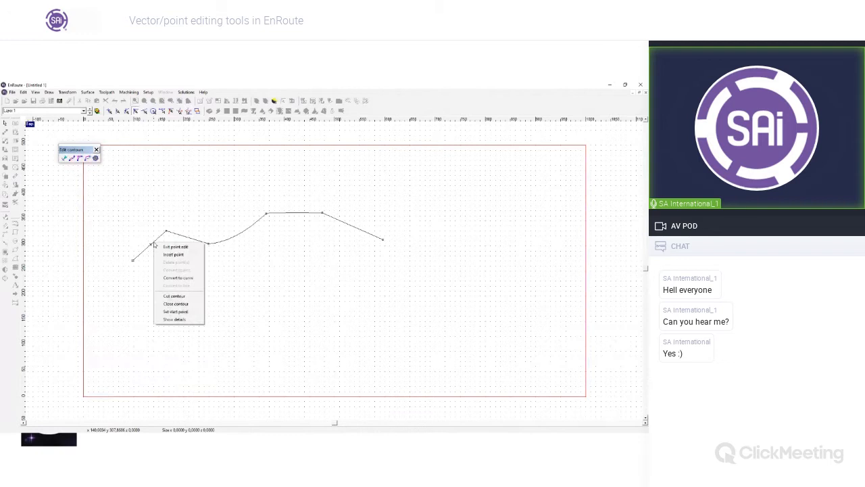
pyautogui.click(181, 319)
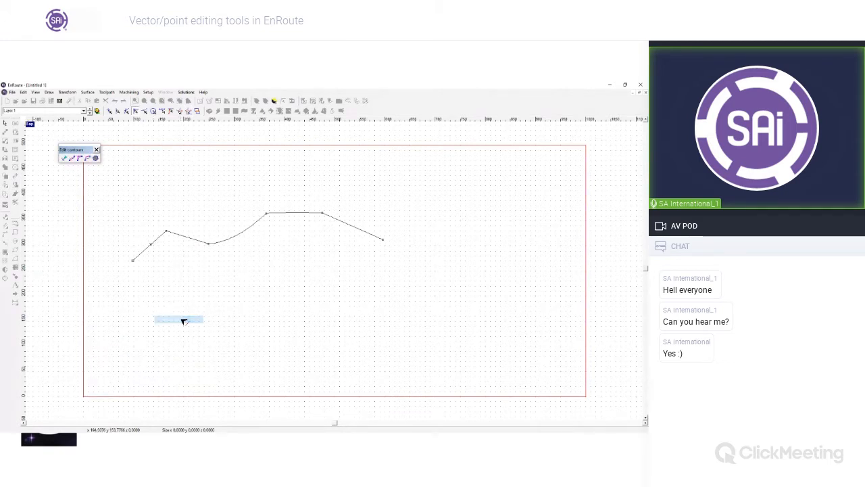
pyautogui.moveTo(158, 243)
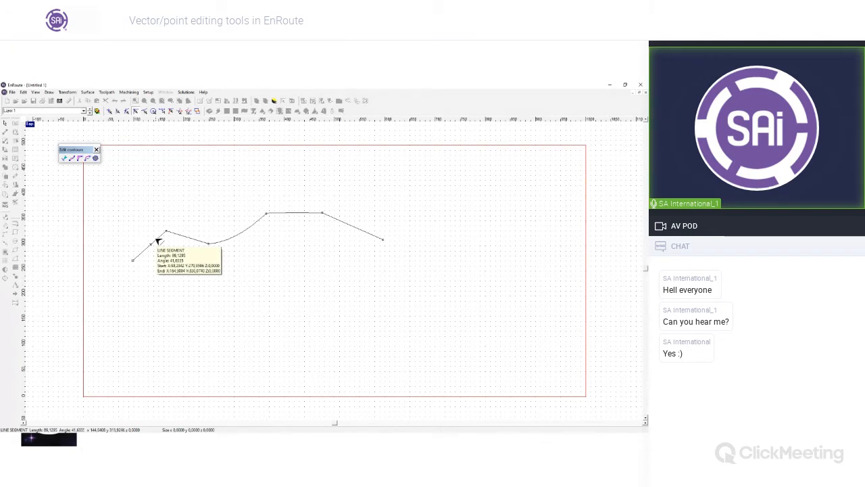
pyautogui.scroll(2, 157, 239)
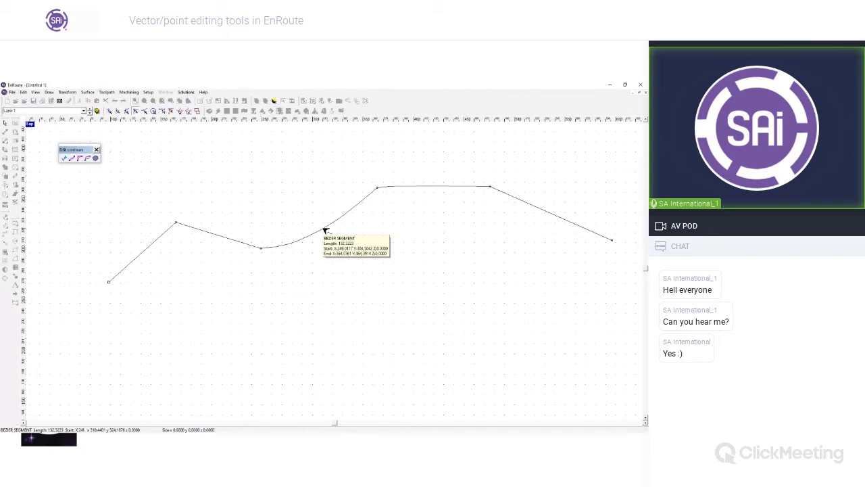
# Reshape the Bezier segment with its handles so it bulges upward, and bend the last straight segment upward into an arc
pyautogui.click(325, 230)
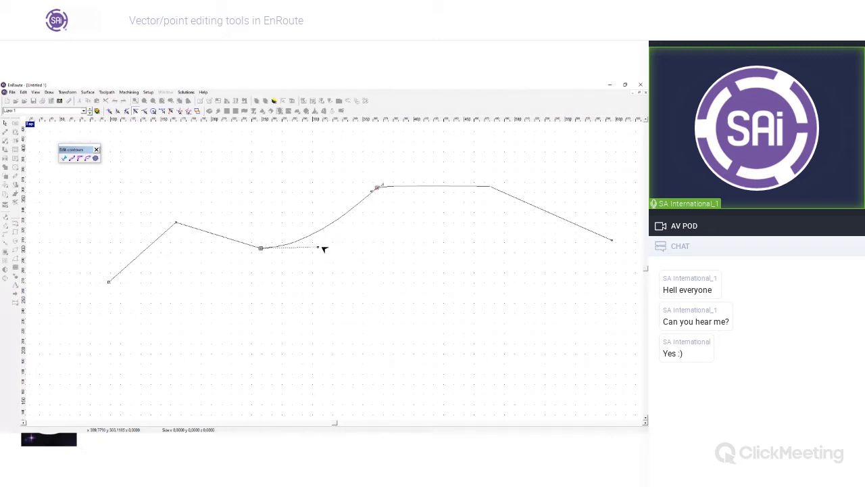
pyautogui.moveTo(322, 250); pyautogui.dragTo(294, 228)
pyautogui.moveTo(376, 194); pyautogui.dragTo(323, 183)
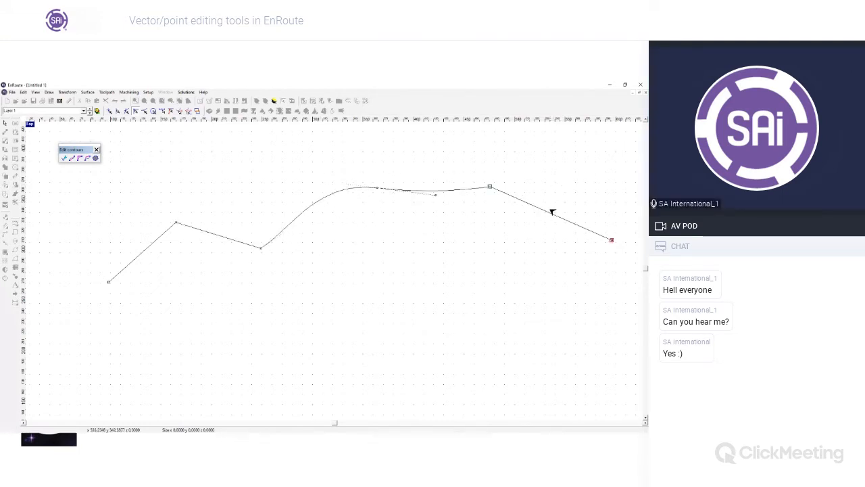
pyautogui.moveTo(551, 215)
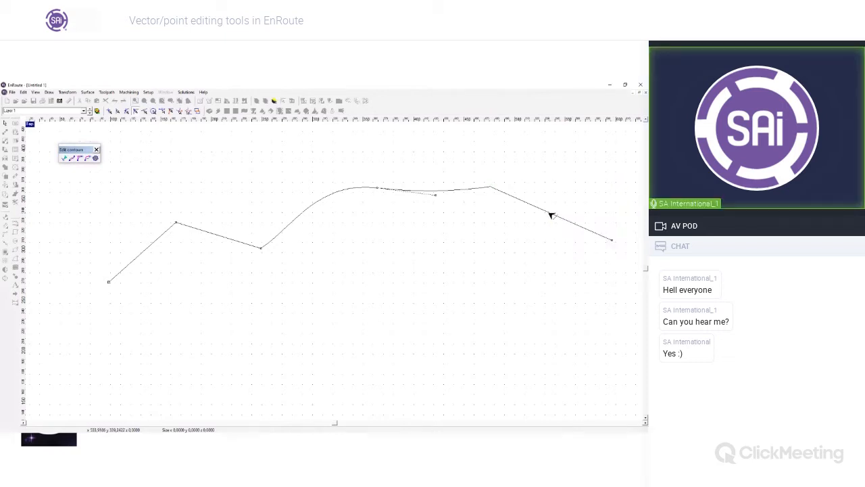
pyautogui.moveTo(553, 214); pyautogui.dragTo(570, 180)
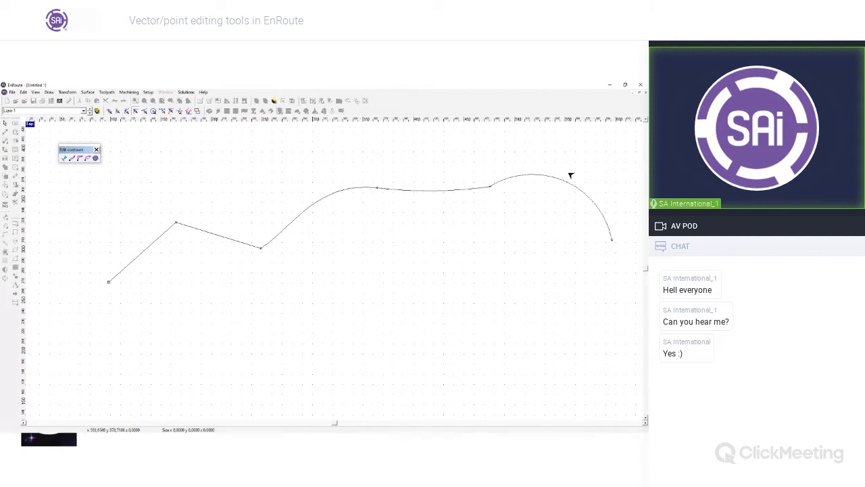
# Examine the details of the new arc segment, and turn off Show details
pyautogui.rightClick(567, 182)
pyautogui.click(544, 195)
pyautogui.moveTo(566, 183)
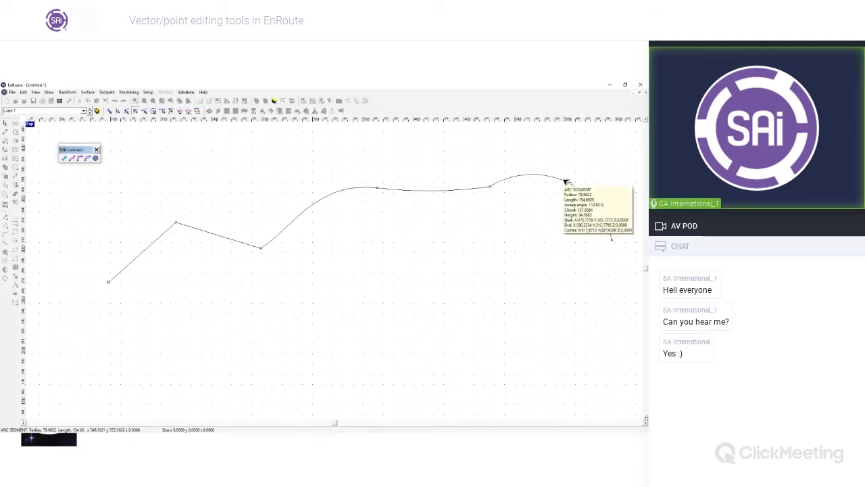
pyautogui.rightClick(566, 183)
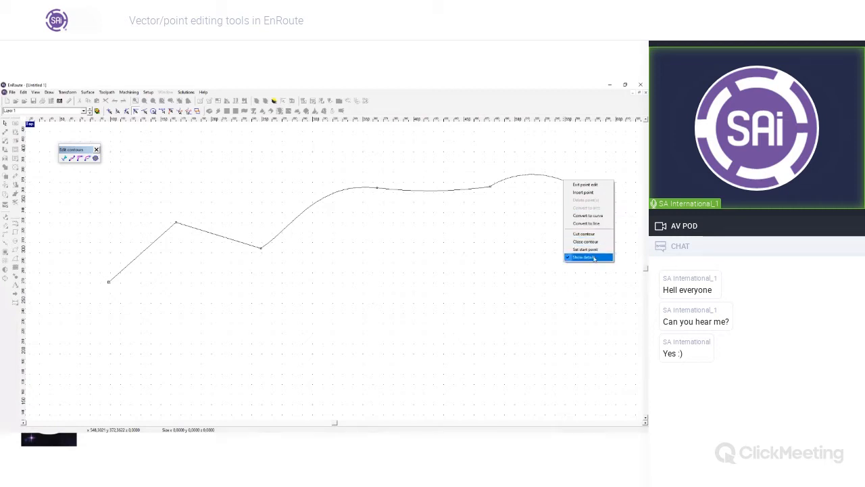
pyautogui.click(594, 258)
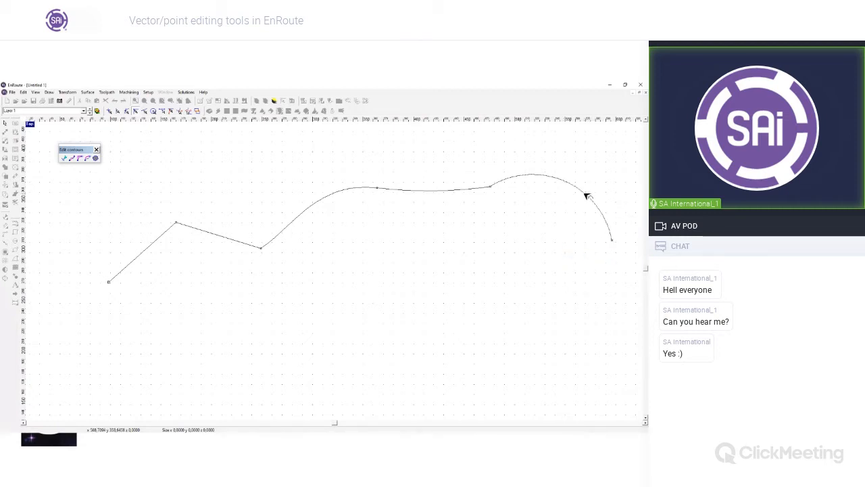
# Insert a point near the middle of the last arc and move it downward to form two smaller arcs
pyautogui.rightClick(554, 179)
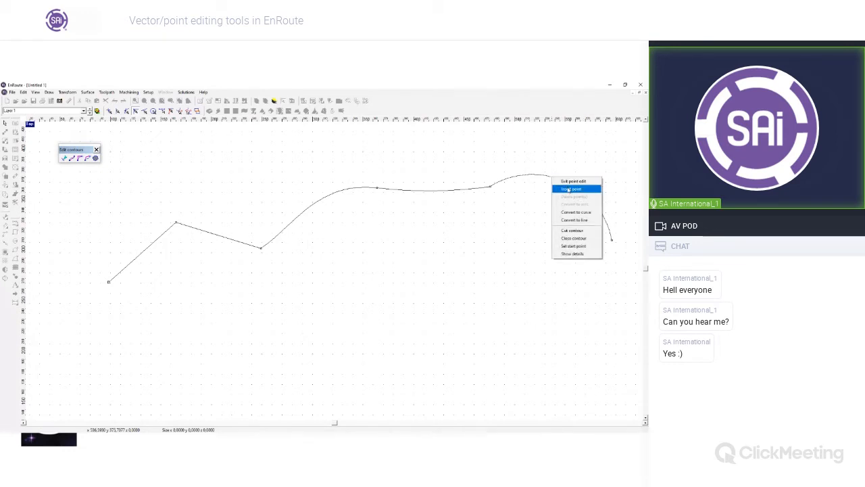
pyautogui.click(569, 189)
pyautogui.moveTo(554, 178); pyautogui.dragTo(559, 204)
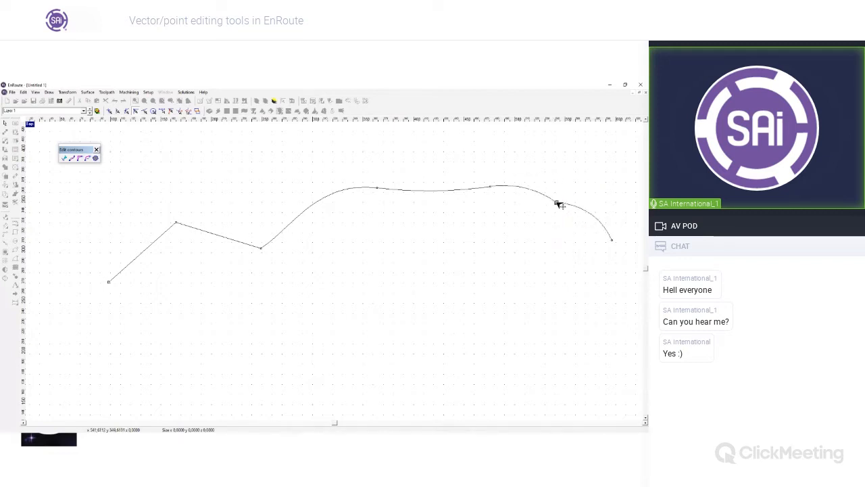
# Cut the contour on the arc before the inserted point, and move the cut end of the longer piece down and away
pyautogui.rightClick(574, 207)
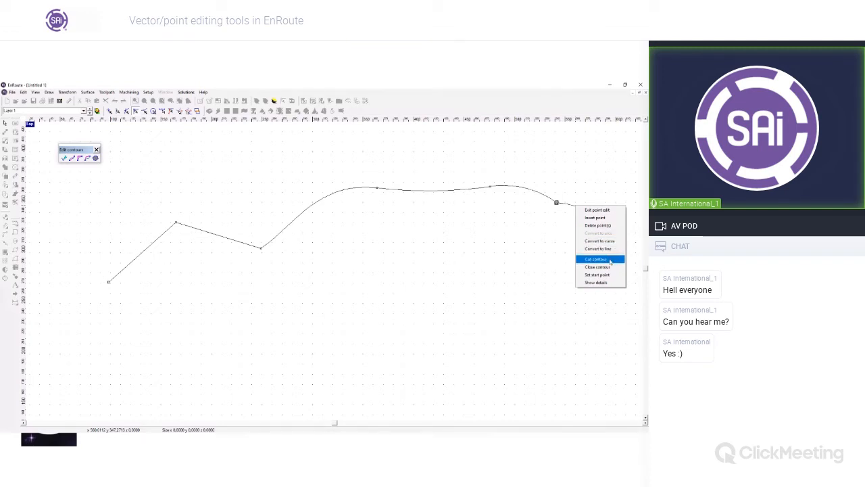
pyautogui.click(544, 196)
pyautogui.rightClick(539, 192)
pyautogui.rightClick(525, 187)
pyautogui.click(557, 242)
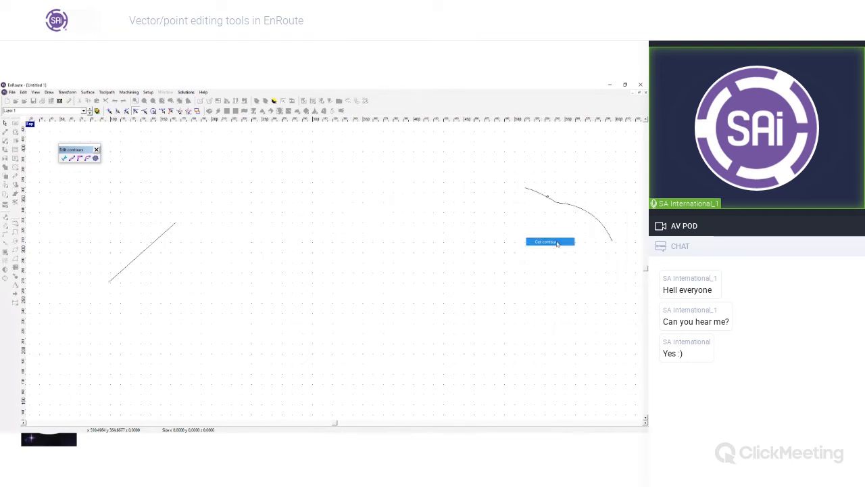
pyautogui.moveTo(527, 189)
pyautogui.mouseDown()
pyautogui.moveTo(518, 197)
pyautogui.moveTo(525, 222)
pyautogui.moveTo(505, 224)
pyautogui.mouseUp()
# Close the longer contour and bend its closing segment into a shallow downward arc
pyautogui.rightClick(538, 194)
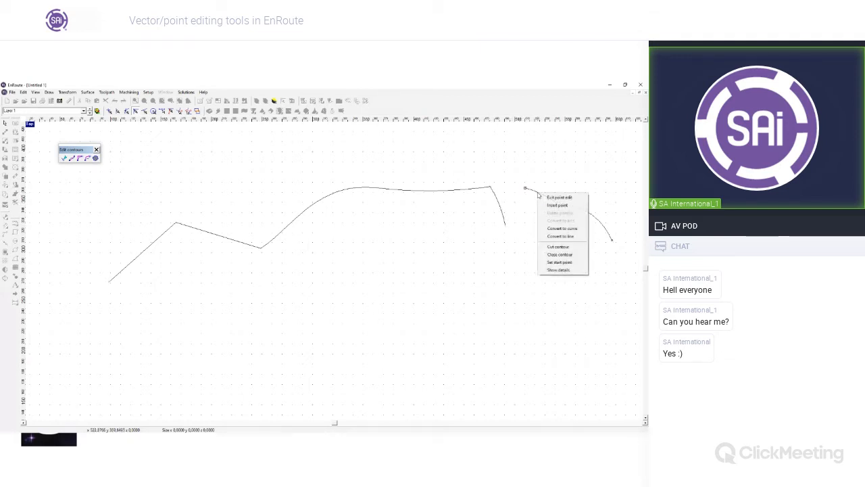
pyautogui.click(473, 192)
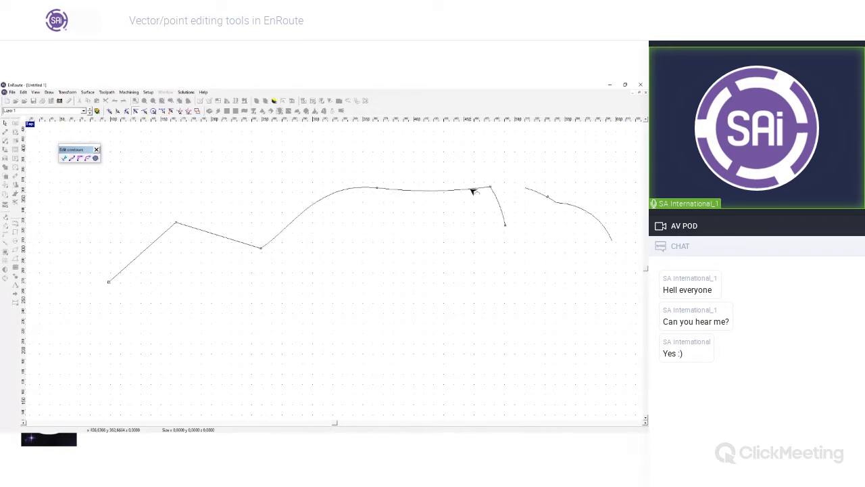
pyautogui.rightClick(470, 190)
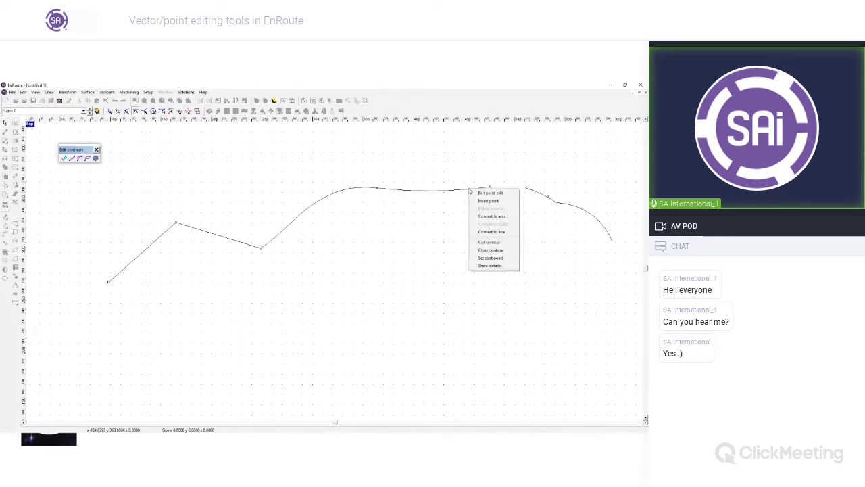
pyautogui.click(508, 249)
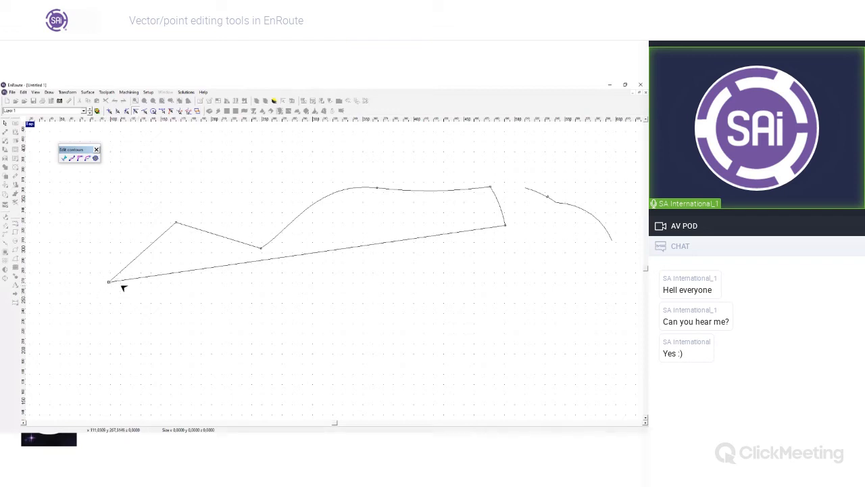
pyautogui.moveTo(168, 276); pyautogui.dragTo(180, 313)
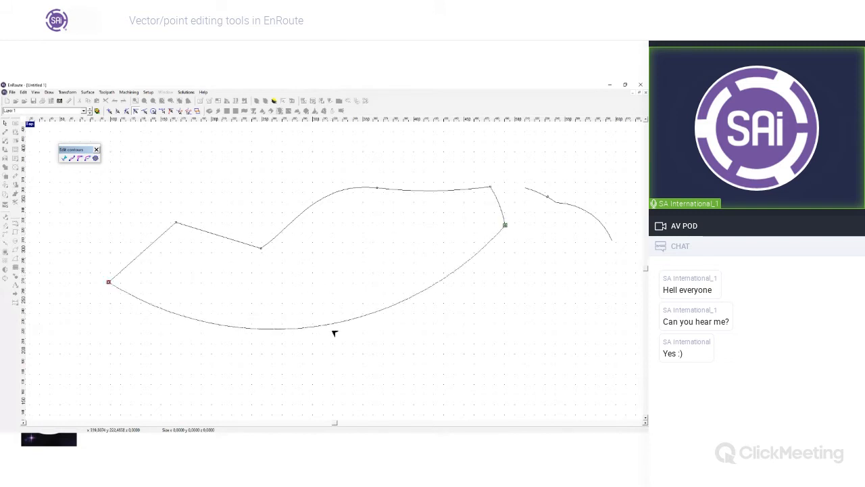
pyautogui.moveTo(332, 326); pyautogui.dragTo(318, 278)
# Linearize the section of the closed contour between a point on its first line and a point on the upward-bulging curve
pyautogui.scroll(-2, 384, 332)
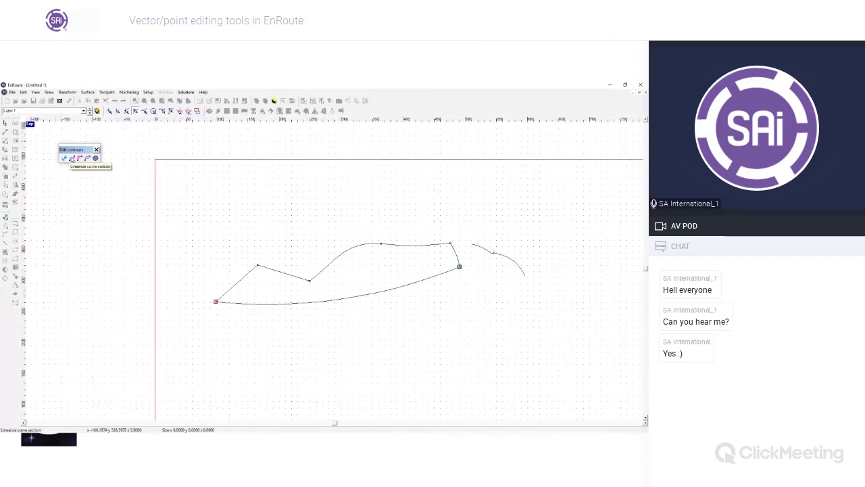
pyautogui.click(72, 159)
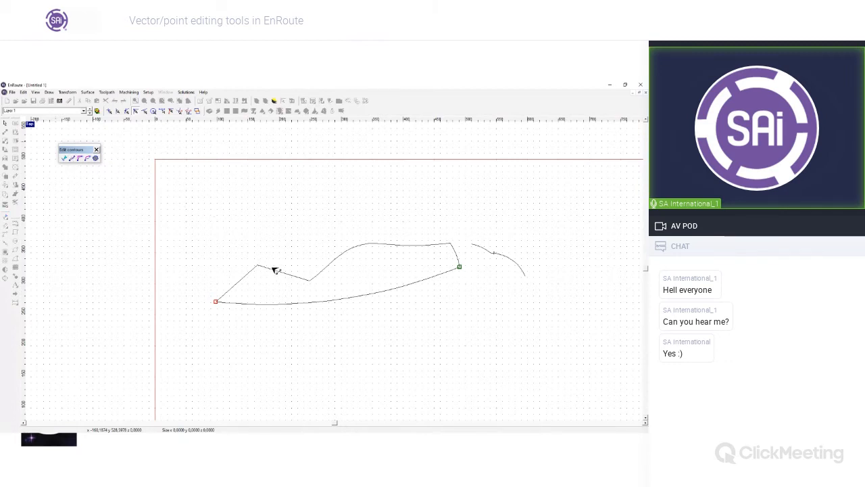
pyautogui.click(232, 289)
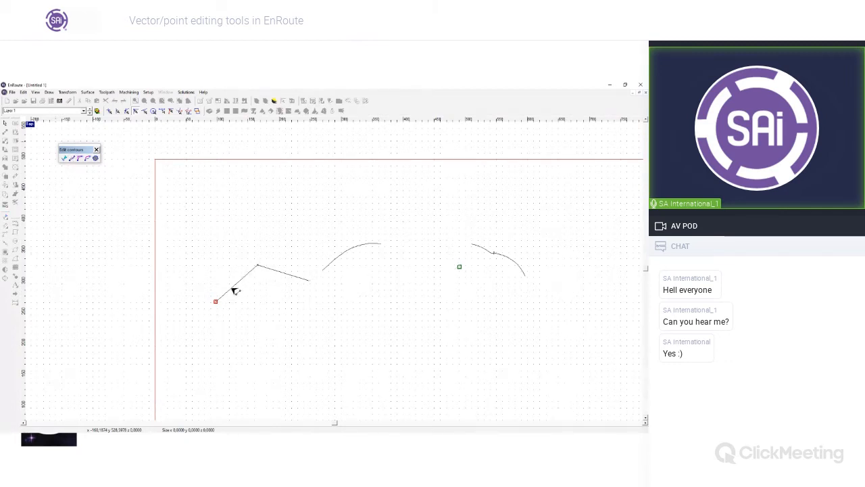
pyautogui.click(358, 246)
pyautogui.click(357, 246)
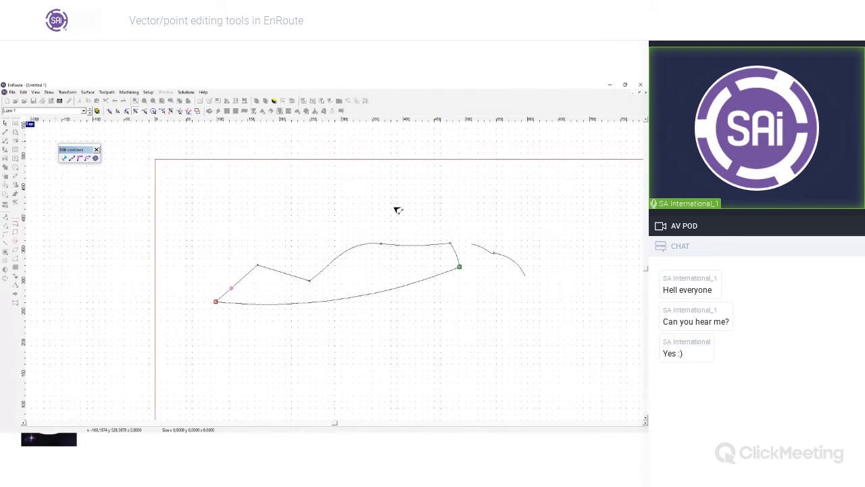
pyautogui.click(234, 285)
pyautogui.click(356, 246)
pyautogui.click(349, 253)
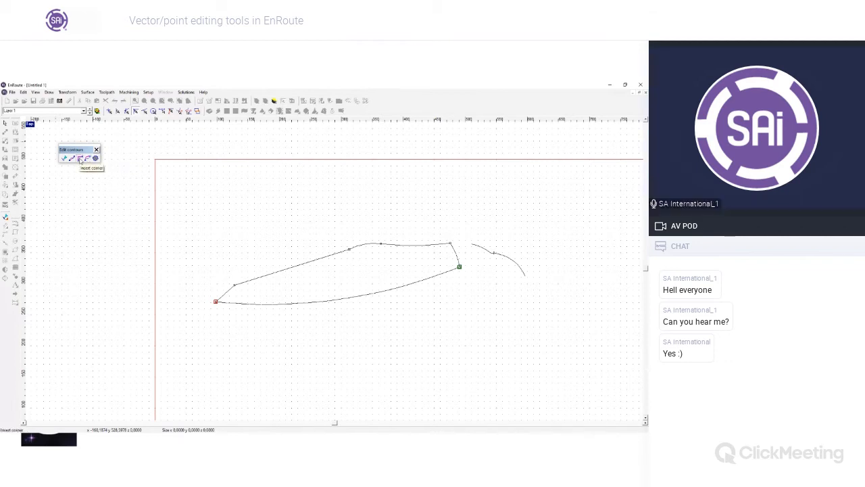
# Insert a sharp corner between the closed contour's wavy upper edge and its lower arc, replacing the short end segment
pyautogui.click(378, 245)
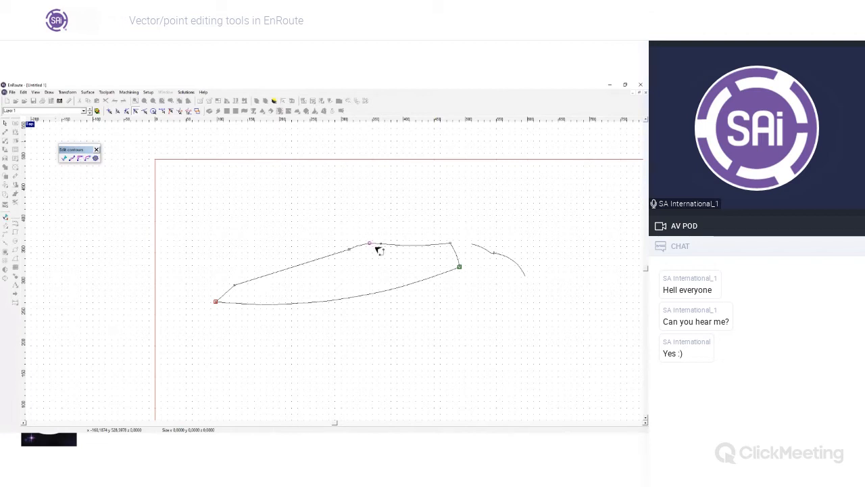
pyautogui.moveTo(453, 259)
pyautogui.mouseDown()
pyautogui.moveTo(433, 293)
pyautogui.moveTo(466, 252)
pyautogui.mouseUp()
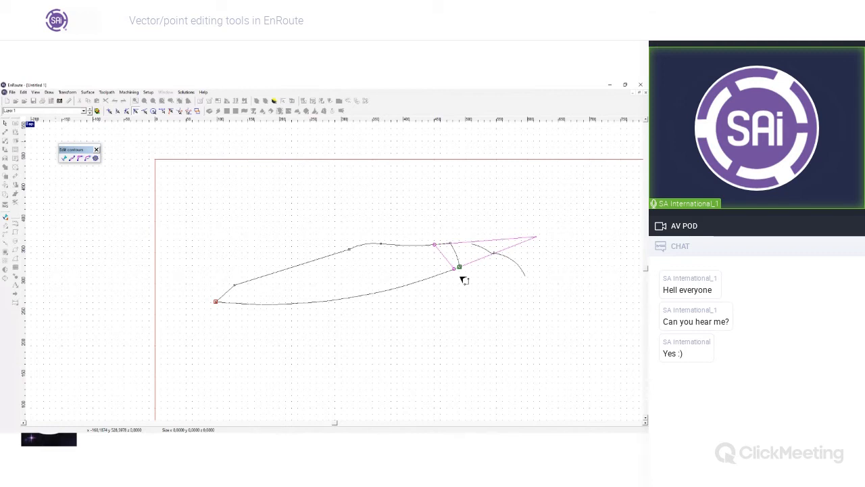
pyautogui.click(463, 279)
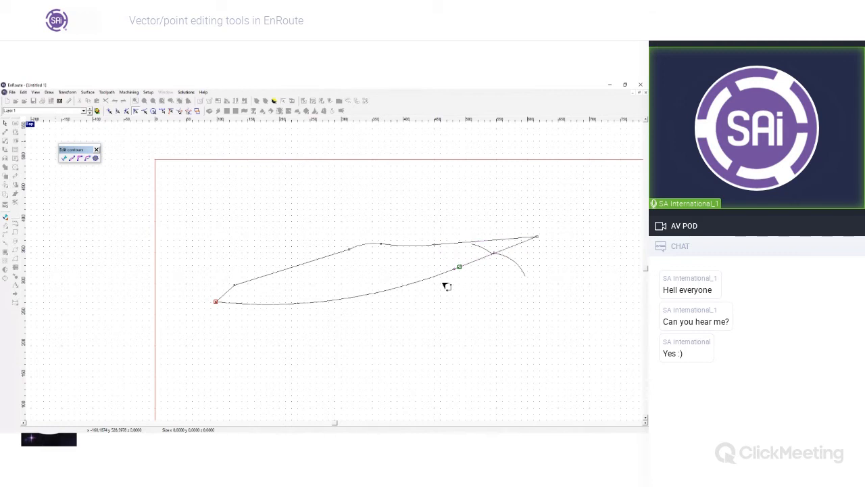
# Replace the upper contour section between the long straight line and the line before the corner with a curve shaped into a tall hump
pyautogui.click(88, 158)
pyautogui.click(289, 269)
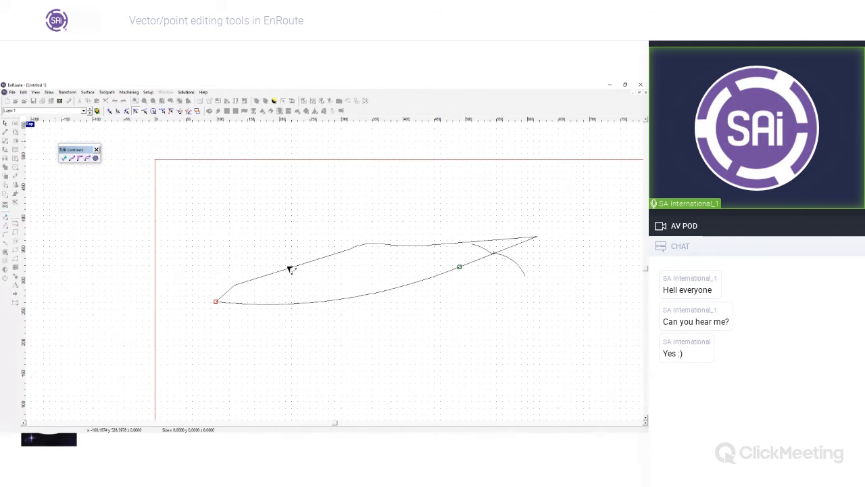
pyautogui.click(463, 242)
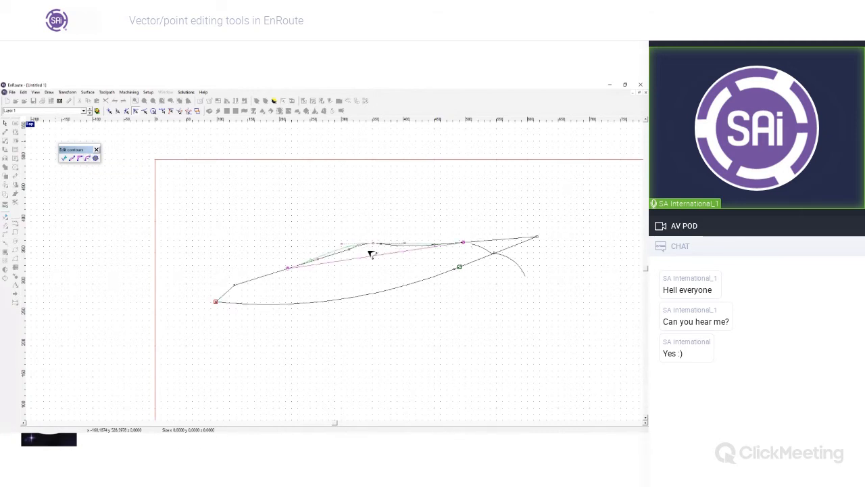
pyautogui.moveTo(377, 245); pyautogui.dragTo(365, 215)
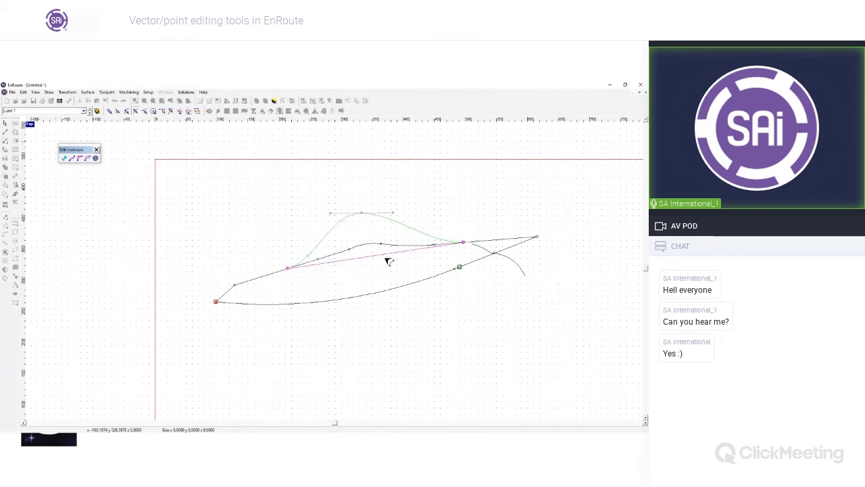
pyautogui.moveTo(395, 212); pyautogui.dragTo(395, 169)
pyautogui.moveTo(331, 213); pyautogui.dragTo(315, 256)
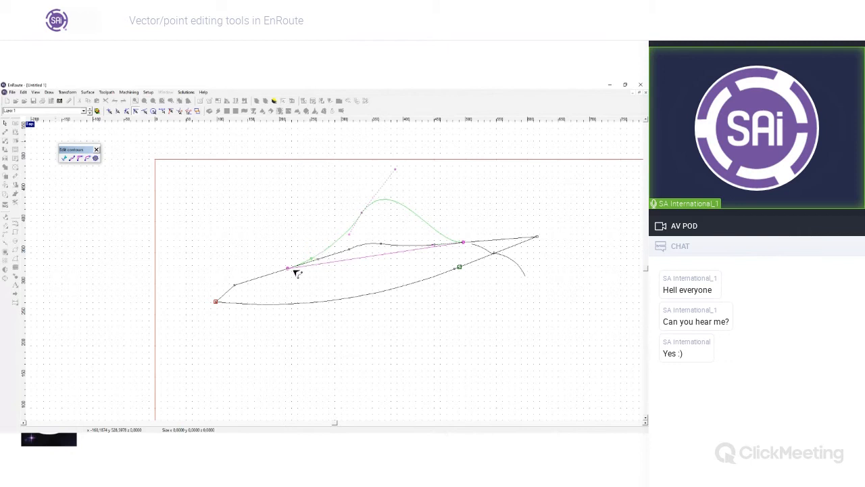
pyautogui.click(405, 242)
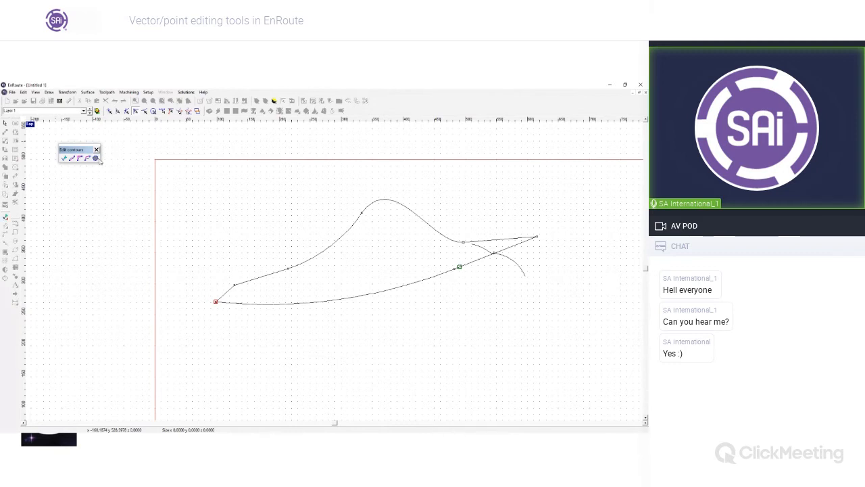
# Delete both the closed contour and the small open arc from the drawing
pyautogui.click(96, 158)
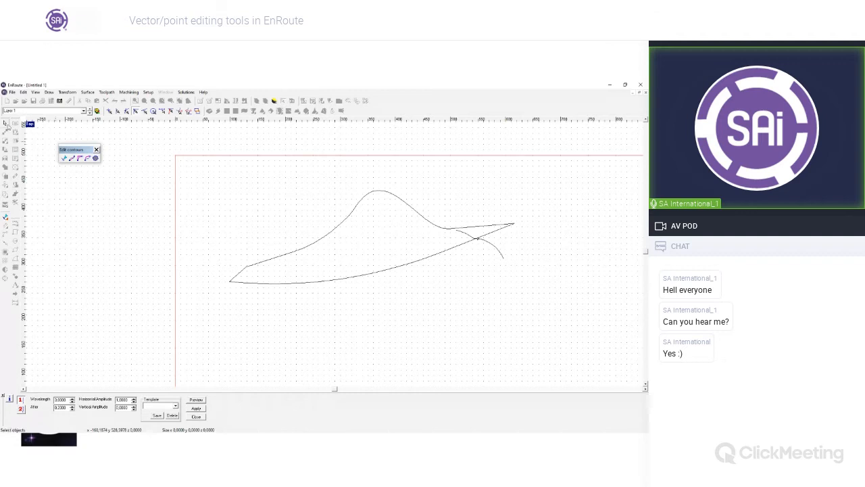
pyautogui.click(5, 126)
pyautogui.moveTo(219, 165); pyautogui.dragTo(554, 342)
pyautogui.press('Delete')
pyautogui.click(400, 205)
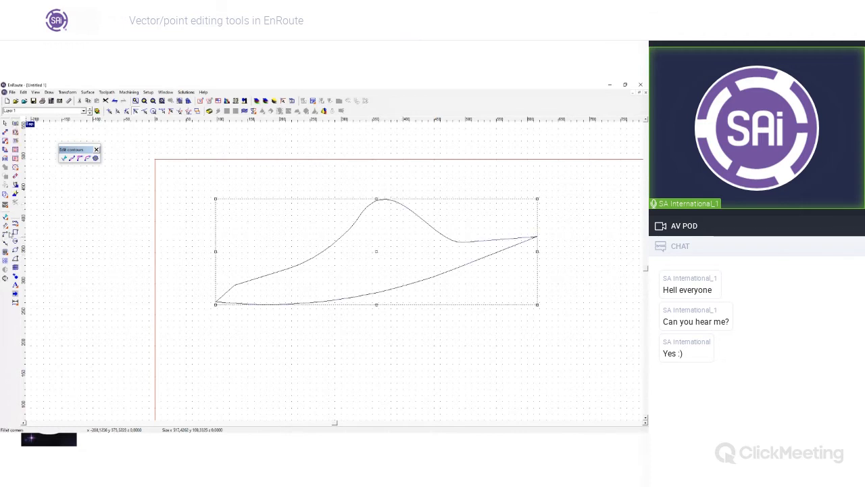
pyautogui.press('Delete')
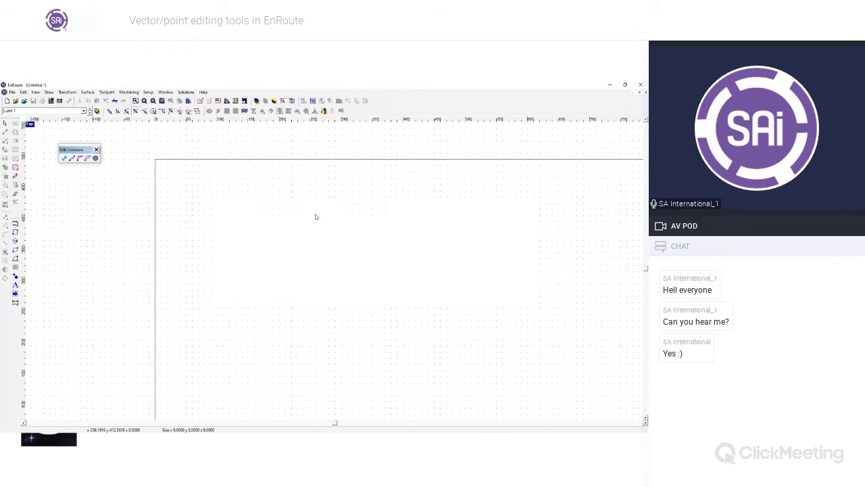
# Import the Aces High Illustrator file and delete the radiating lines around the artwork
pyautogui.click(26, 101)
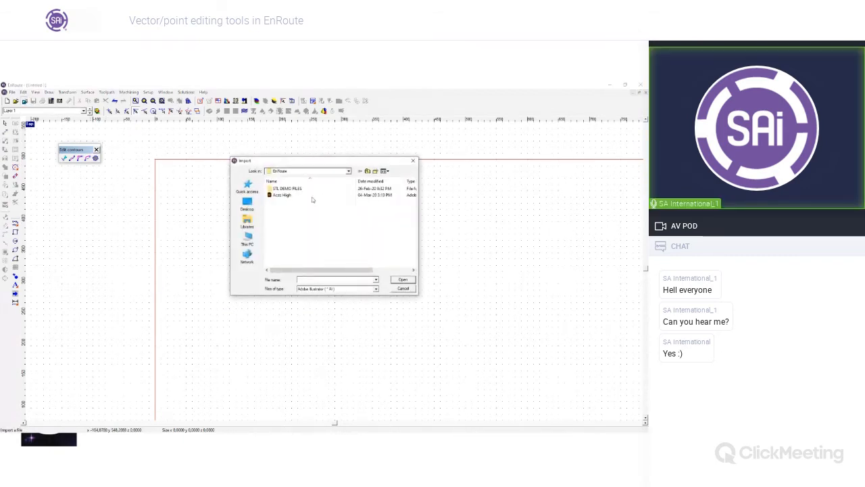
pyautogui.doubleClick(292, 196)
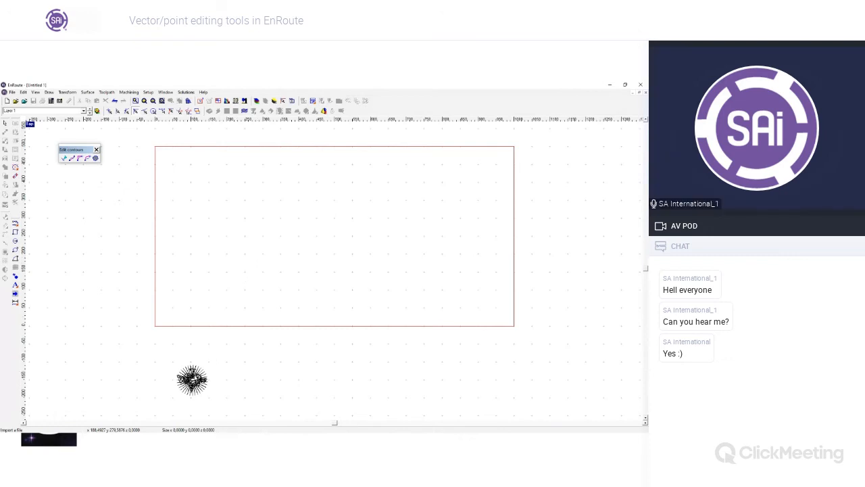
pyautogui.scroll(1, 191, 390)
pyautogui.click(192, 382)
pyautogui.press('Delete')
pyautogui.scroll(5, 189, 373)
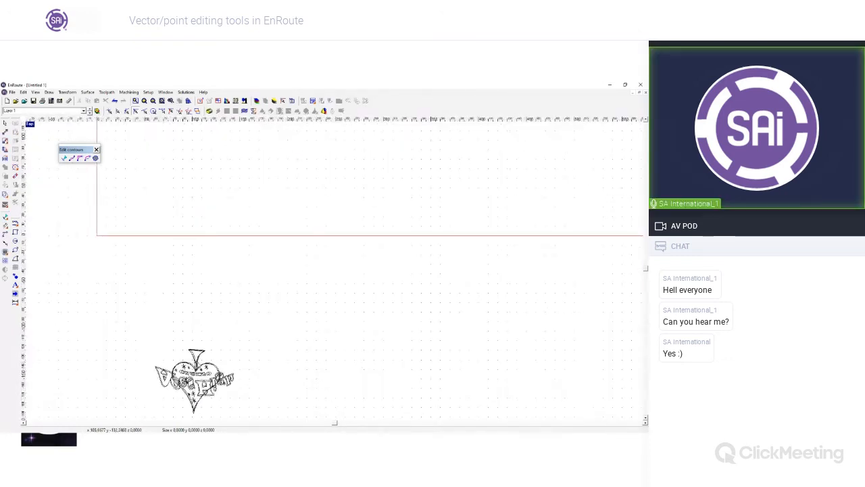
# Move the outer spade outline up onto the plate and delete the remaining imported artwork
pyautogui.moveTo(201, 367); pyautogui.dragTo(192, 196)
pyautogui.moveTo(138, 329); pyautogui.dragTo(241, 411)
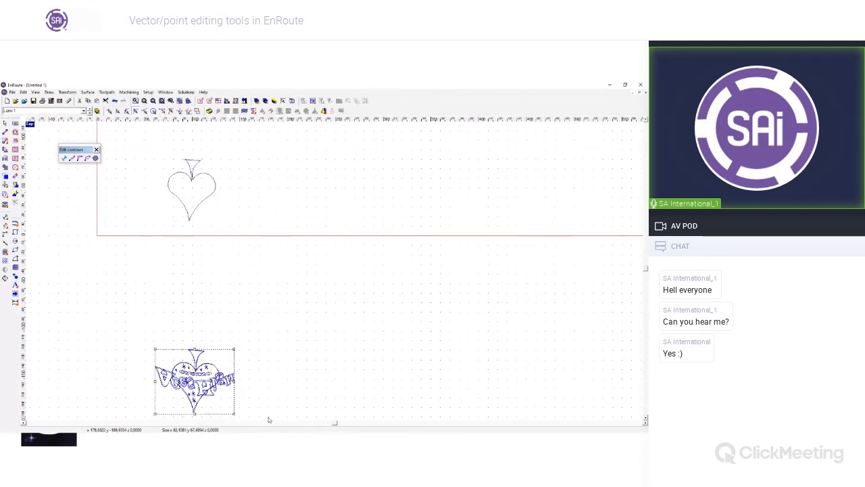
pyautogui.press('Delete')
# Rotate the spade outline 180 degrees about the Z axis so its tip points up
pyautogui.click(210, 200)
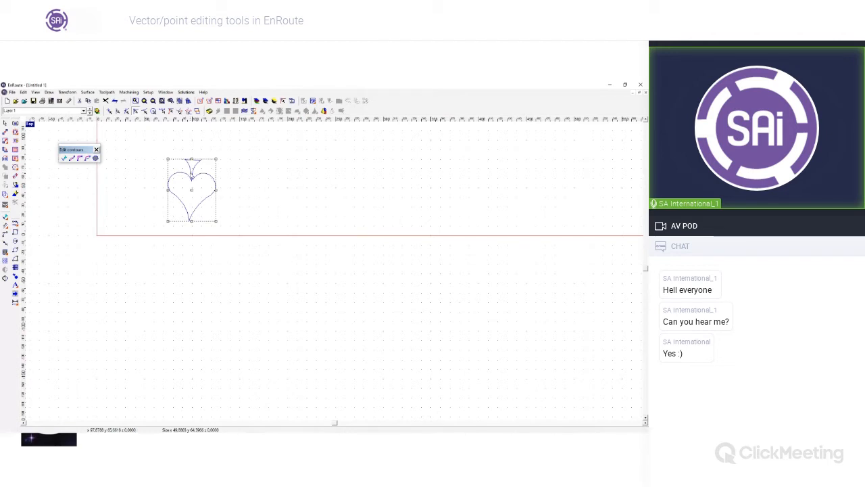
pyautogui.press('space')
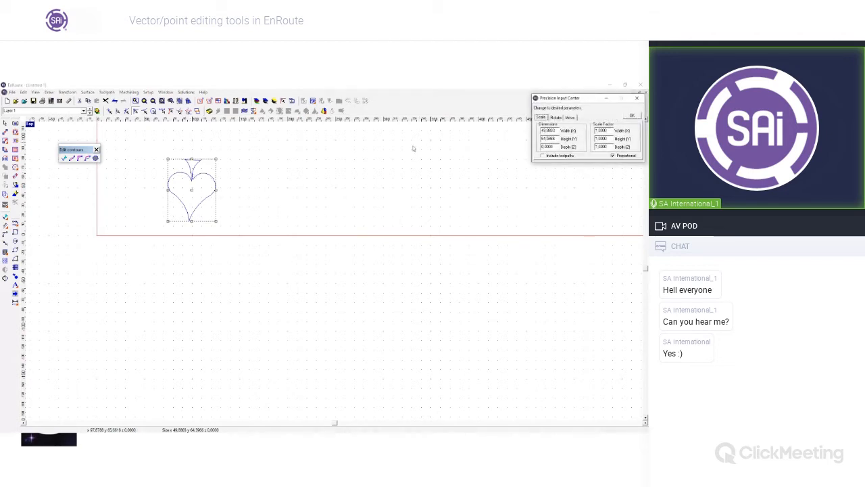
pyautogui.click(563, 118)
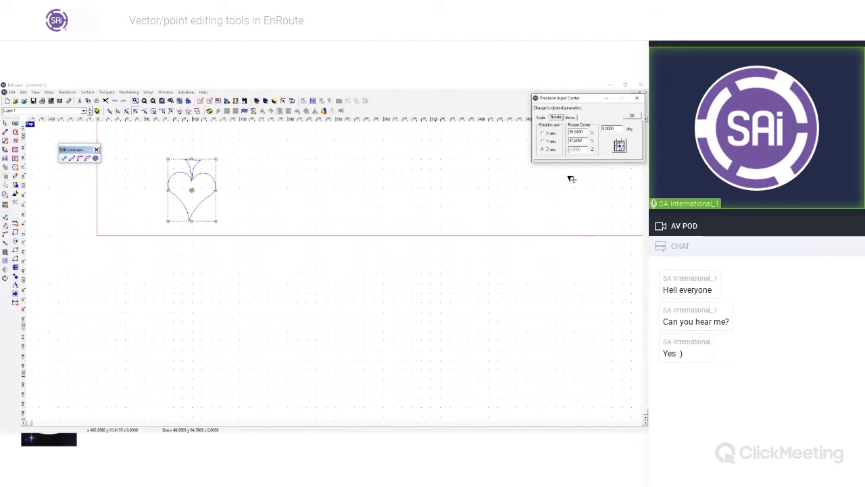
pyautogui.doubleClick(612, 129)
pyautogui.write('180')
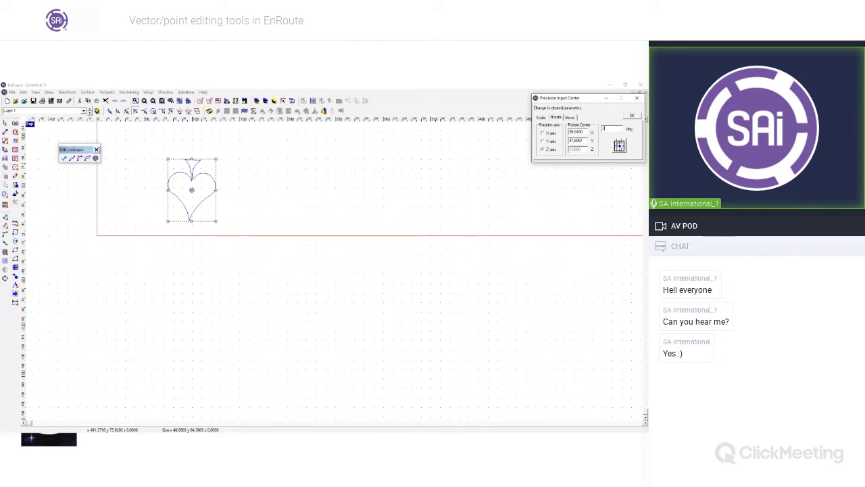
pyautogui.click(628, 116)
pyautogui.keyDown('ctrl'); pyautogui.moveTo(169, 158); pyautogui.dragTo(157, 137); pyautogui.keyUp('ctrl')
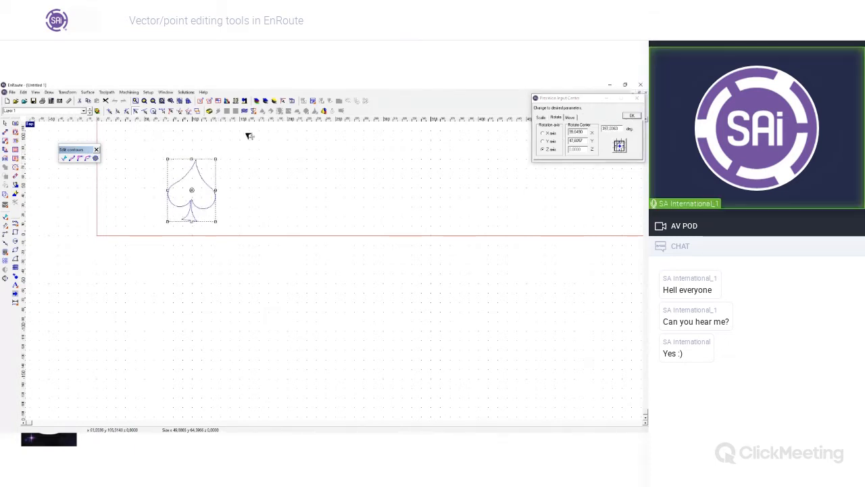
pyautogui.click(632, 117)
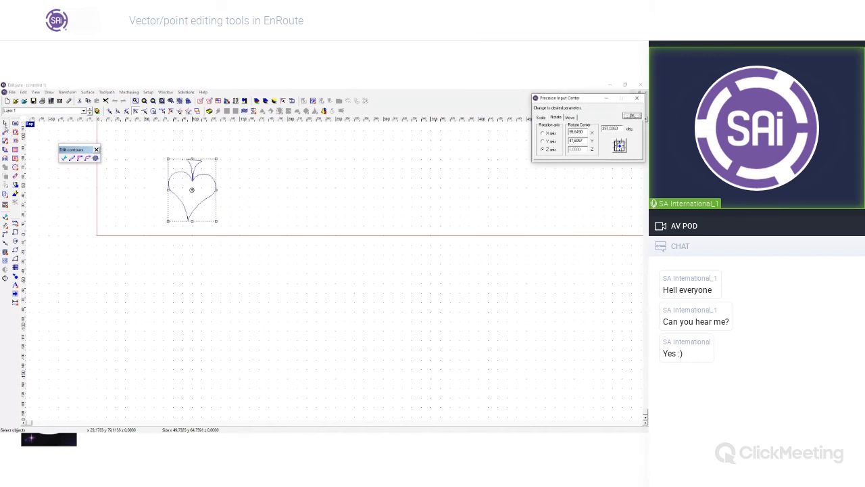
pyautogui.click(630, 116)
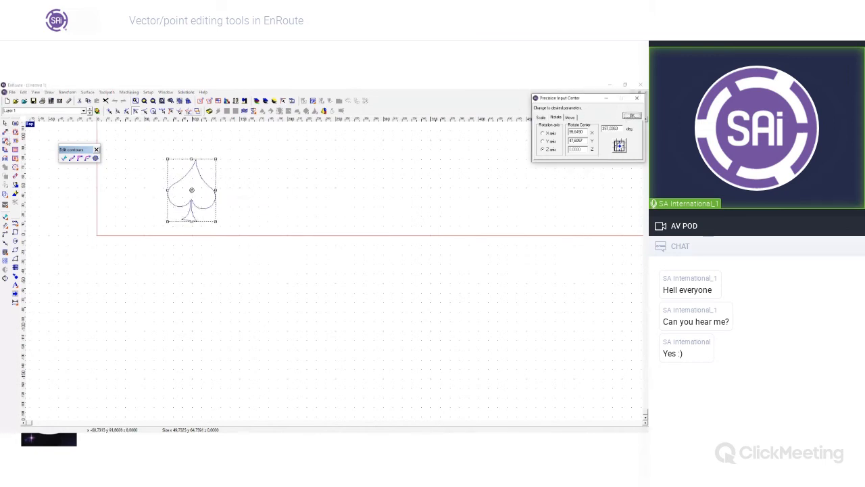
pyautogui.click(5, 125)
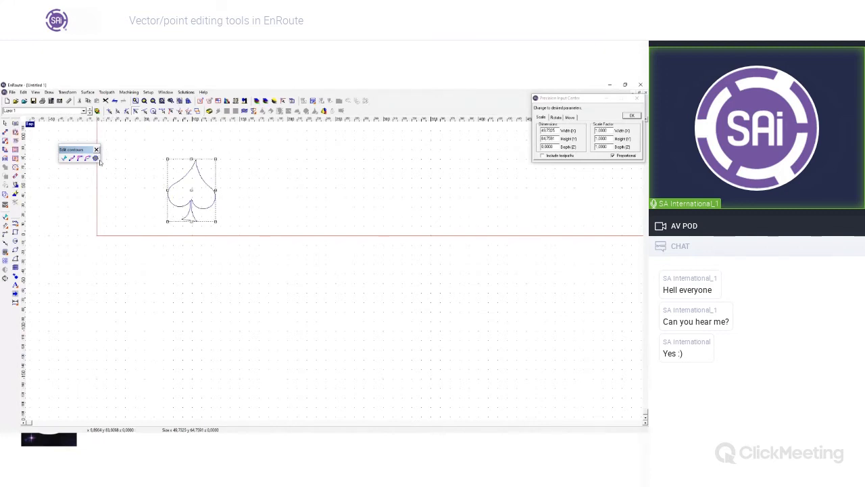
# Preview and apply the contour distortion to the spade with wavelength 3 and horizontal amplitude 1
pyautogui.click(95, 158)
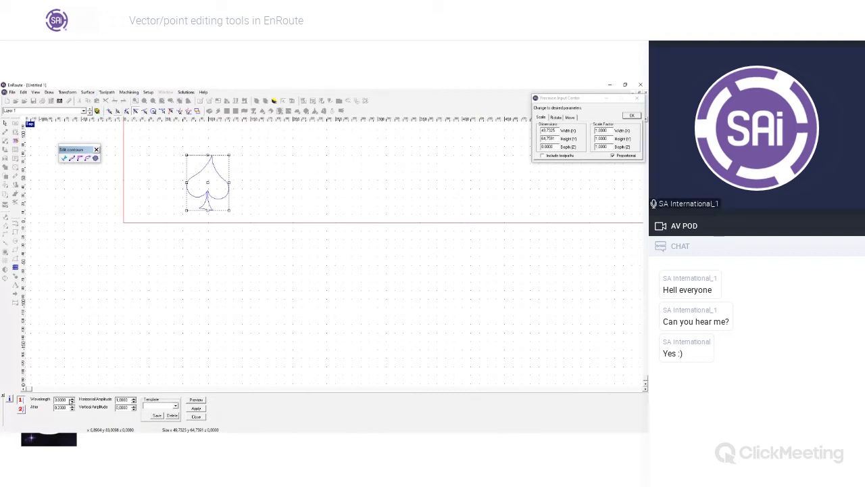
pyautogui.doubleClick(59, 400)
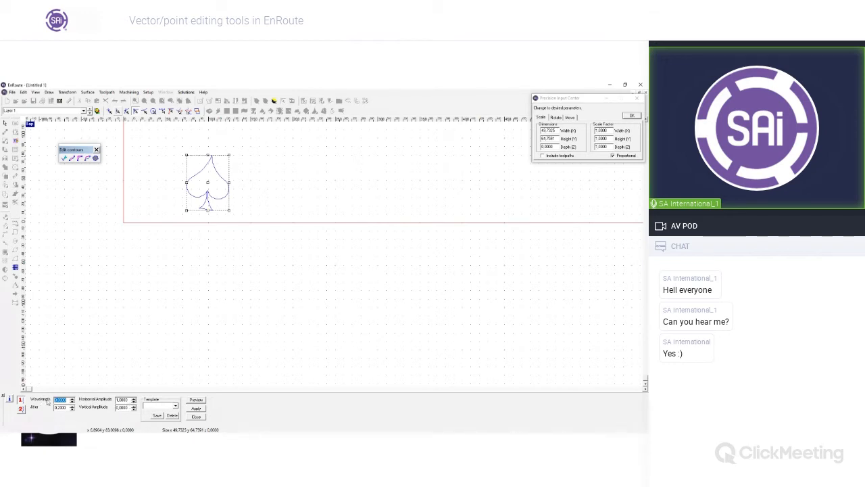
pyautogui.click(62, 407)
pyautogui.press('Tab')
pyautogui.click(195, 400)
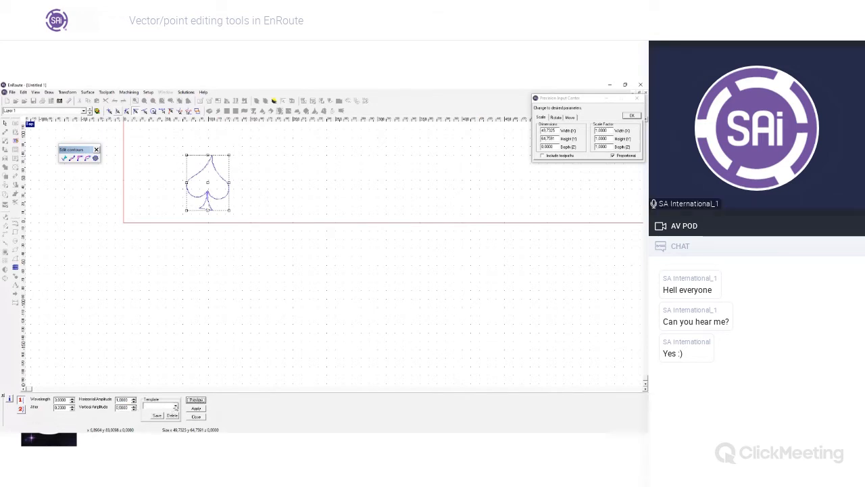
pyautogui.click(196, 408)
pyautogui.click(196, 416)
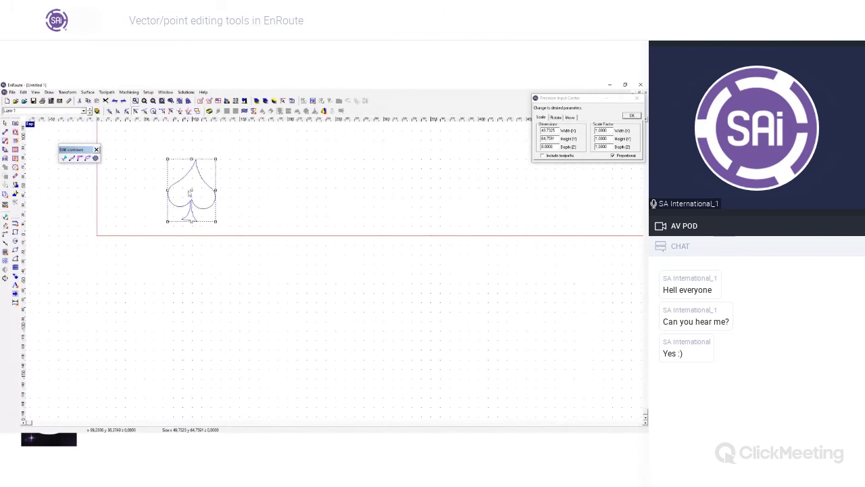
# Place a copy of the spade to its right and distort the copy with wavelength 3 and horizontal amplitude 1
pyautogui.moveTo(193, 194); pyautogui.dragTo(262, 192)
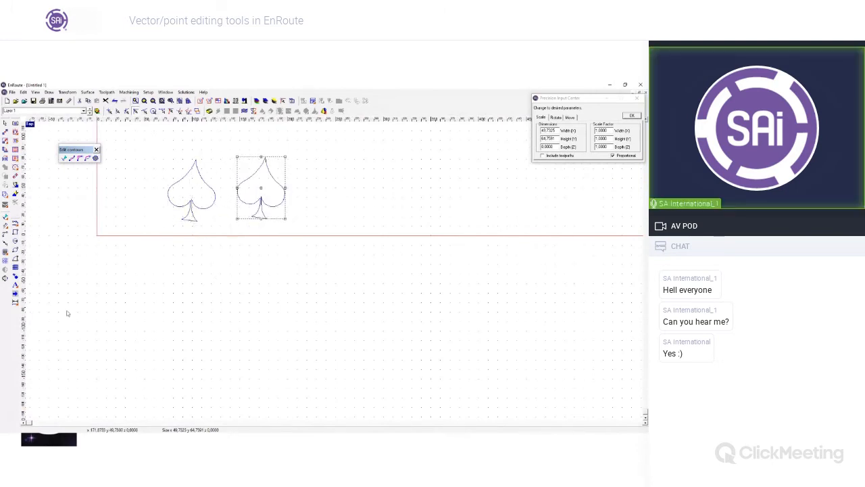
pyautogui.click(16, 267)
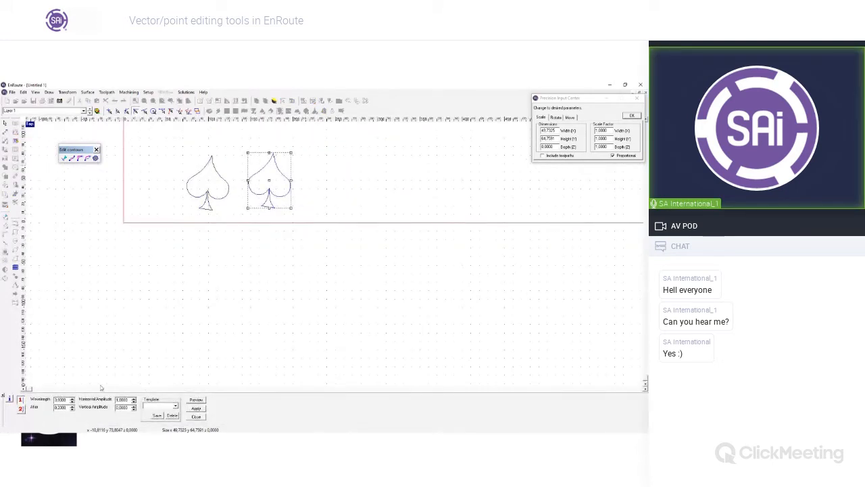
pyautogui.click(196, 409)
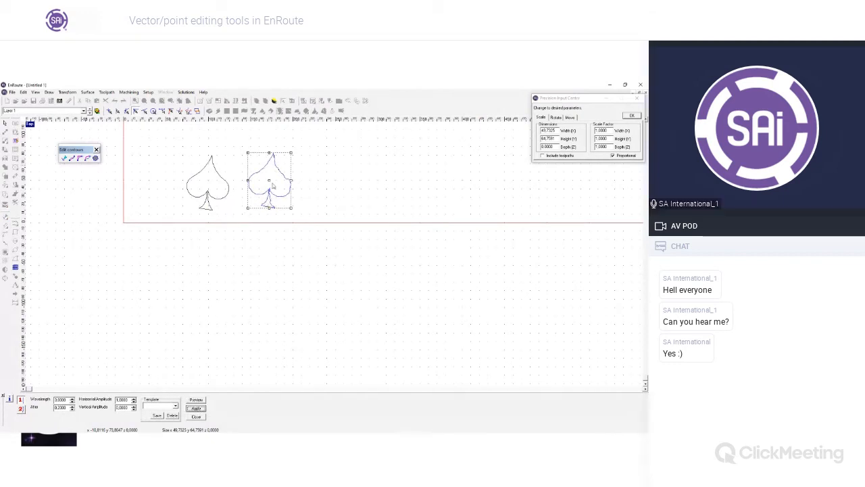
pyautogui.scroll(2, 264, 169)
pyautogui.scroll(-2, 206, 188)
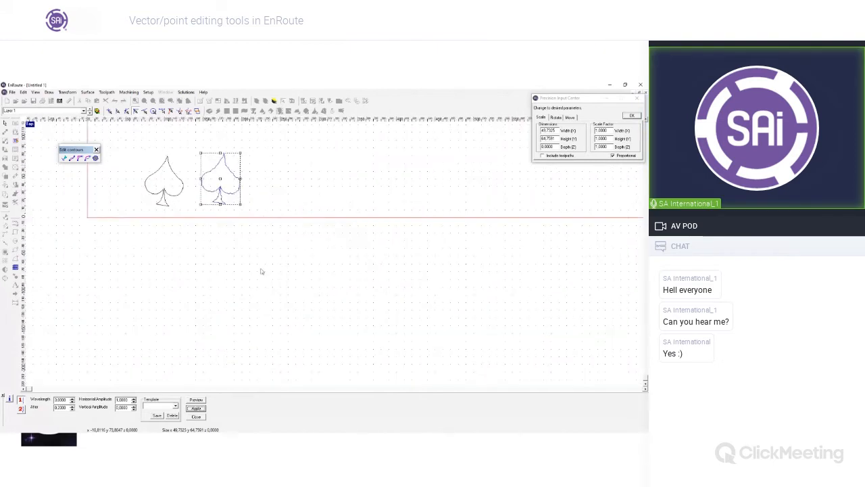
pyautogui.click(200, 416)
# Select the original and distorted spades together and move them further right along the plate's lower edge
pyautogui.click(154, 184)
pyautogui.click(206, 173)
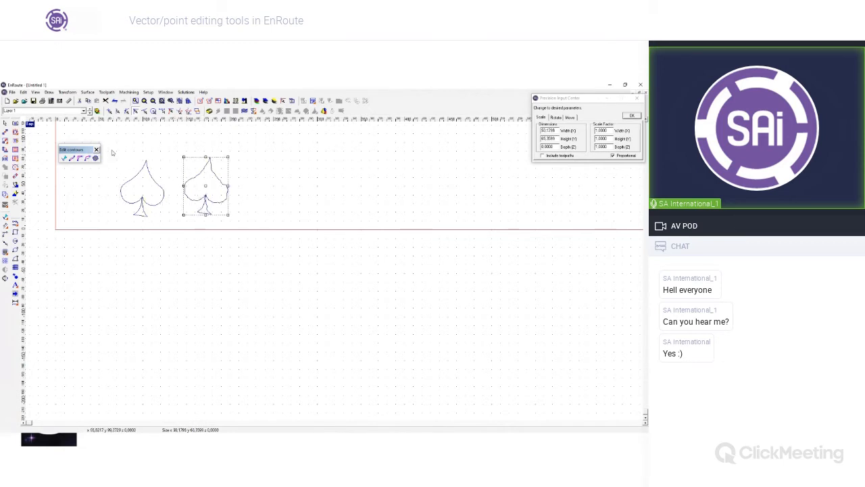
pyautogui.moveTo(118, 140); pyautogui.dragTo(251, 244)
pyautogui.moveTo(173, 190); pyautogui.dragTo(256, 200)
pyautogui.scroll(-4, 359, 326)
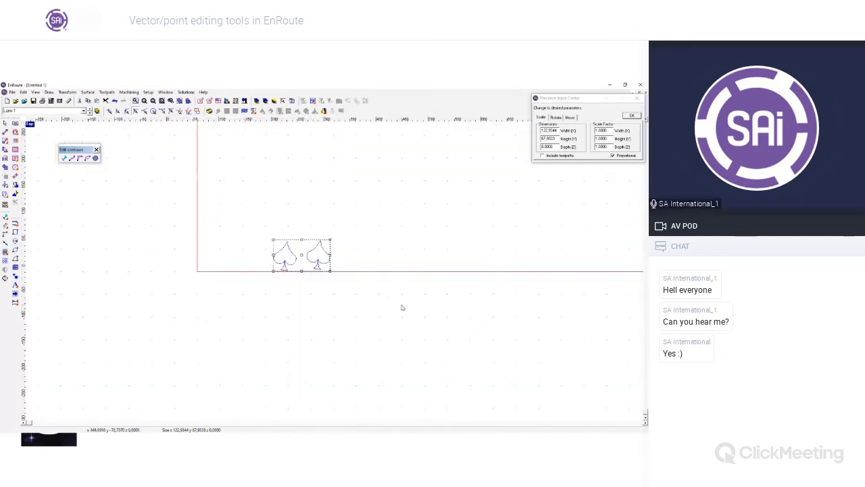
pyautogui.scroll(1, 402, 307)
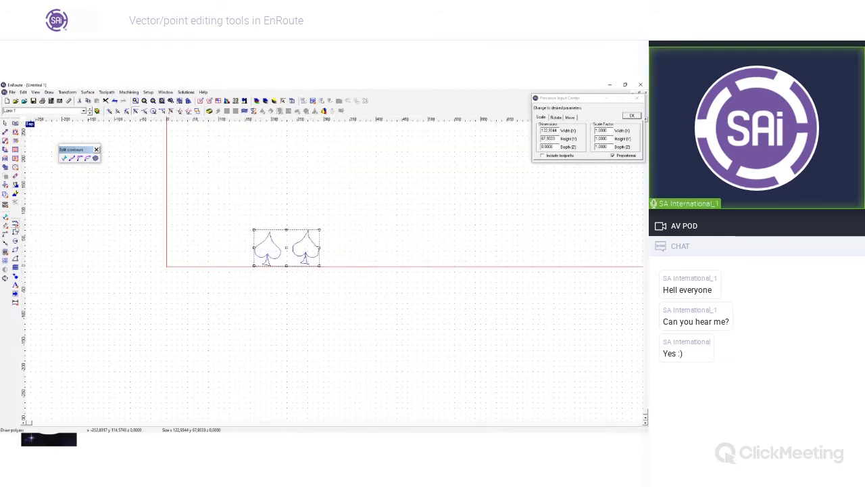
# Draw an open wavy polyarc with two humps above the spades, the first hump larger than the second
pyautogui.click(15, 225)
pyautogui.moveTo(178, 179)
pyautogui.mouseDown()
pyautogui.moveTo(203, 148)
pyautogui.moveTo(252, 181)
pyautogui.moveTo(306, 184)
pyautogui.mouseUp()
pyautogui.click(319, 186)
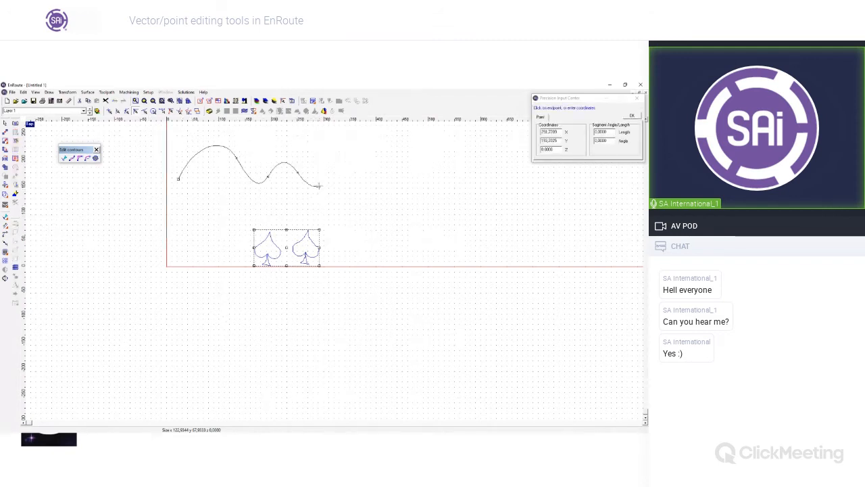
# Finish and select the wavy polyarc, and float the Extend/Trim lines tools beside the Edit contours tools
pyautogui.rightClick(333, 191)
pyautogui.click(6, 123)
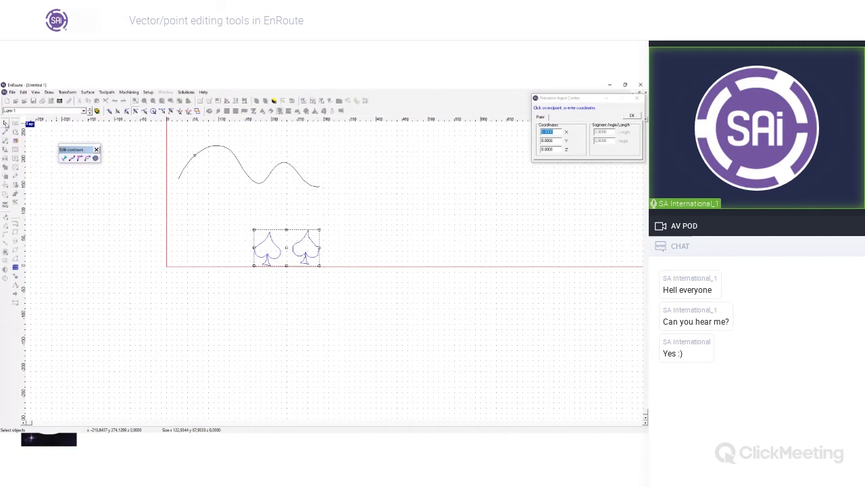
pyautogui.click(241, 167)
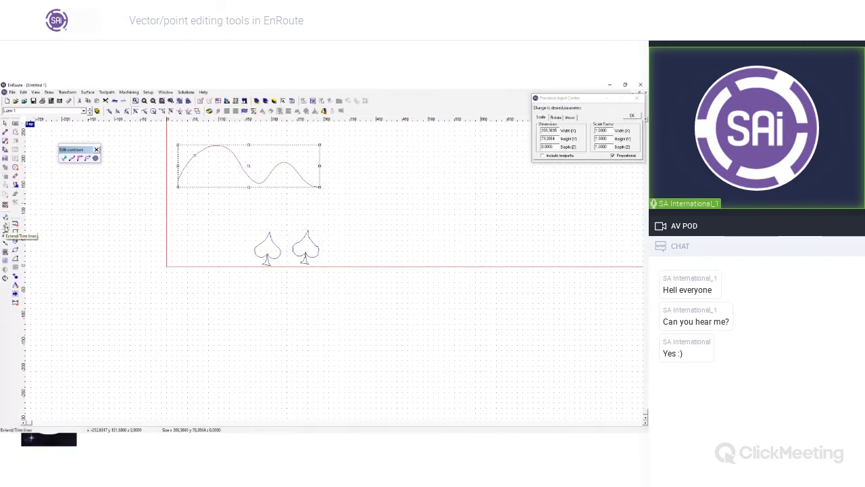
pyautogui.click(6, 226)
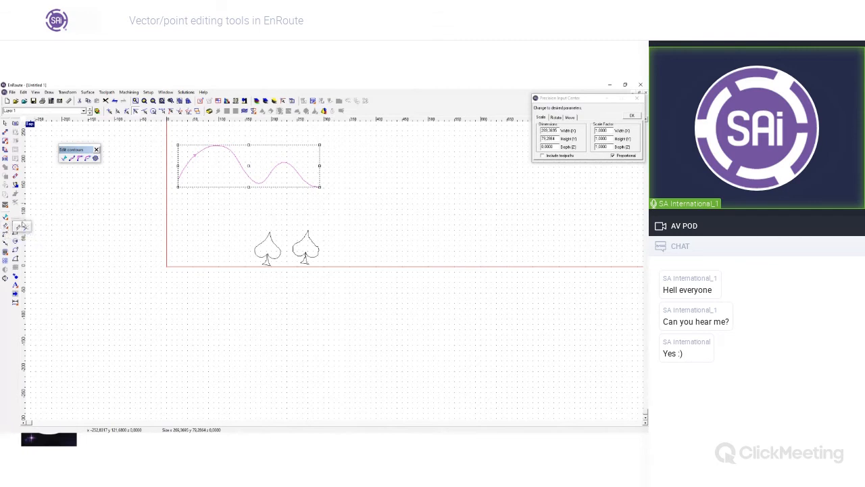
pyautogui.moveTo(27, 226); pyautogui.dragTo(115, 150)
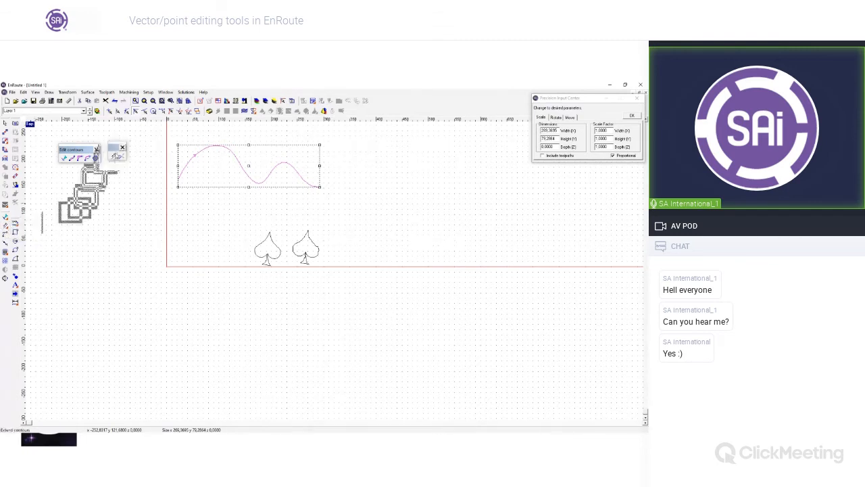
# Extend the wavy contour's right end freehand with a straight, upward-sloping segment using the By graphic method
pyautogui.click(174, 202)
pyautogui.scroll(-2, 175, 235)
pyautogui.scroll(1, 192, 177)
pyautogui.scroll(2, 203, 173)
pyautogui.click(223, 161)
pyautogui.click(114, 156)
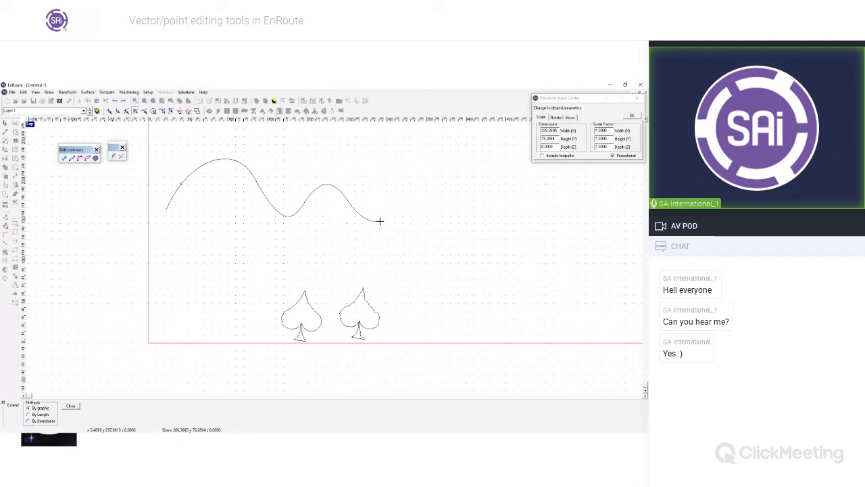
pyautogui.moveTo(379, 222); pyautogui.dragTo(450, 210)
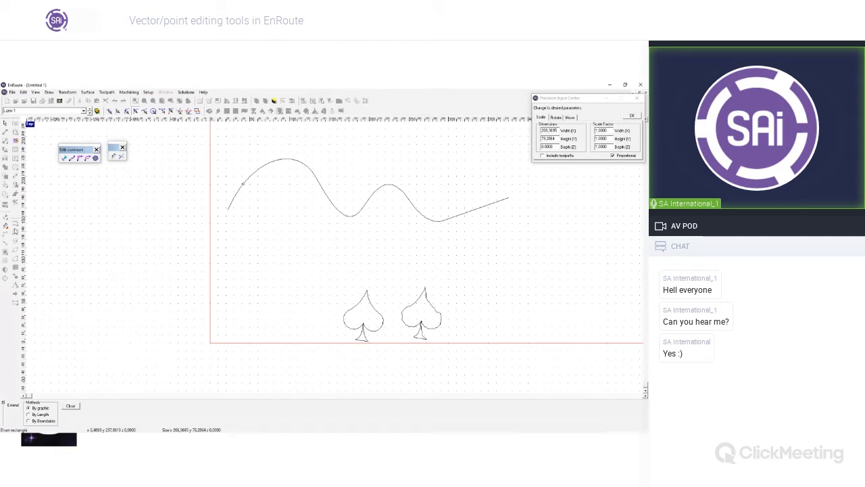
# Extend both ends of the wavy contour with the By Length method, using a length of 50
pyautogui.click(35, 415)
pyautogui.moveTo(77, 415); pyautogui.dragTo(25, 421)
pyautogui.write('50,0000')
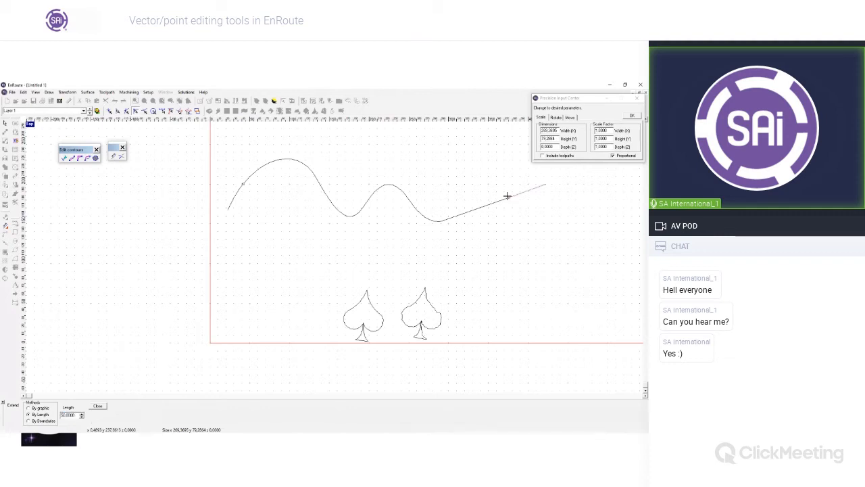
pyautogui.click(541, 185)
pyautogui.click(213, 238)
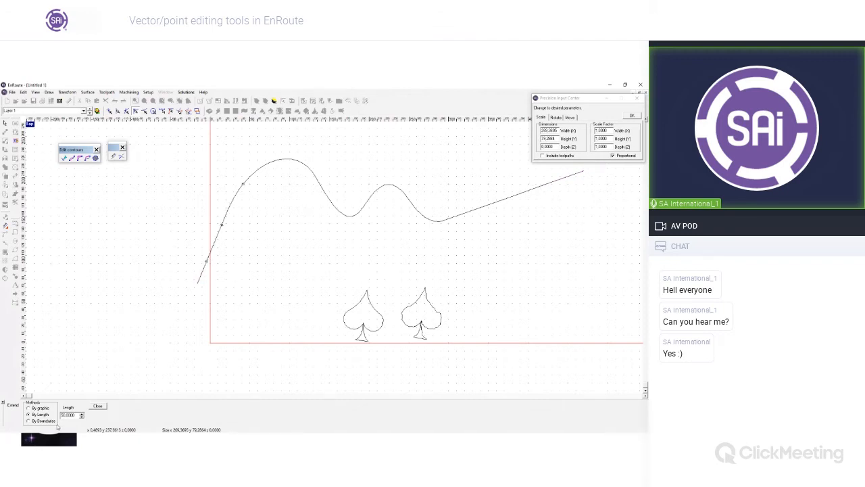
# Draw a separate straight diagonal line beyond the wavy contour's extended right end to serve as a boundary
pyautogui.scroll(-2, 172, 327)
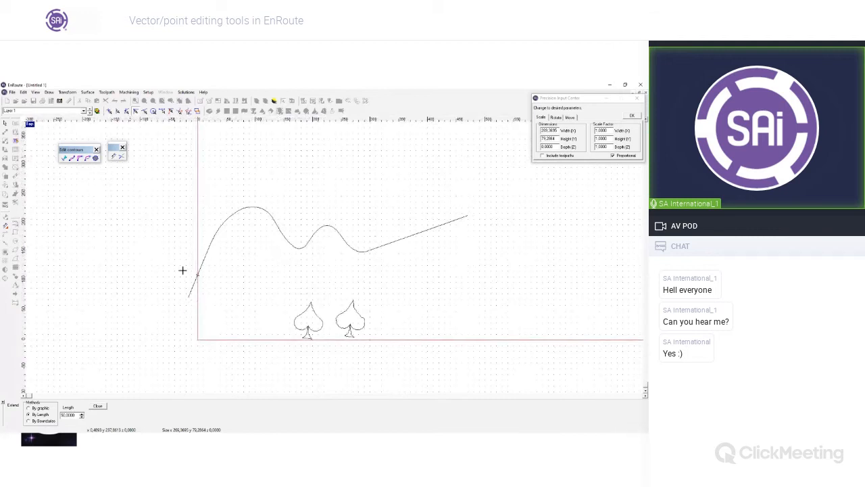
pyautogui.click(44, 421)
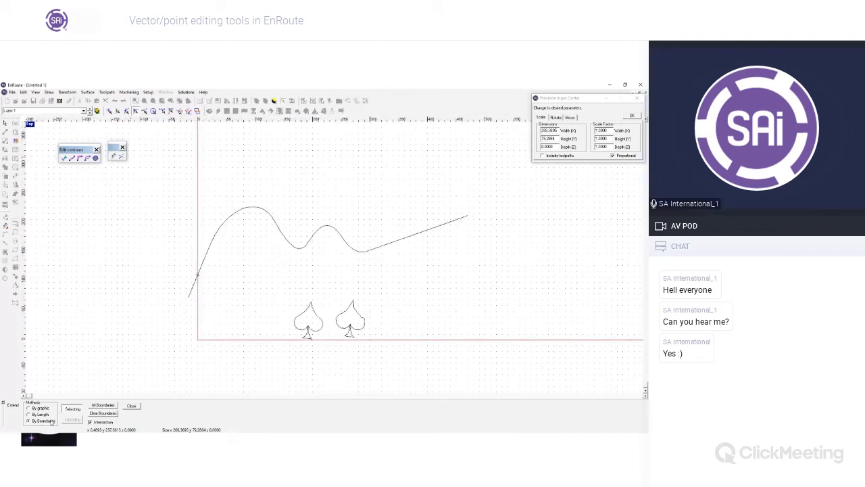
pyautogui.click(131, 406)
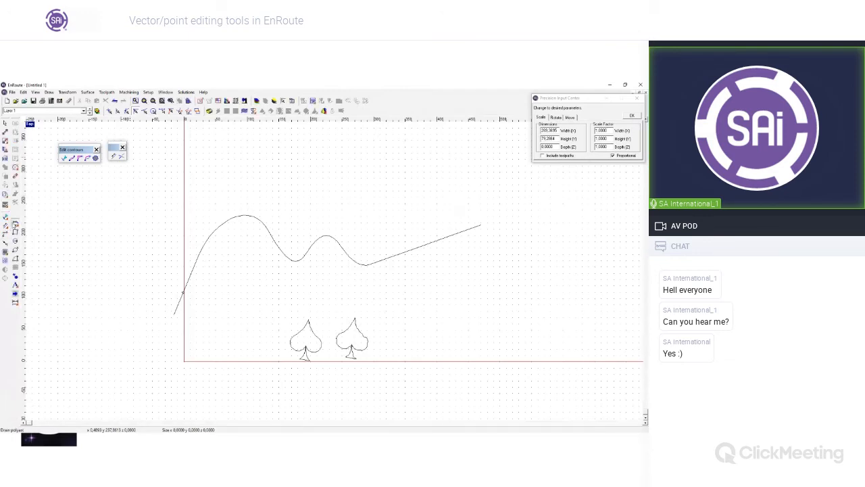
pyautogui.click(15, 226)
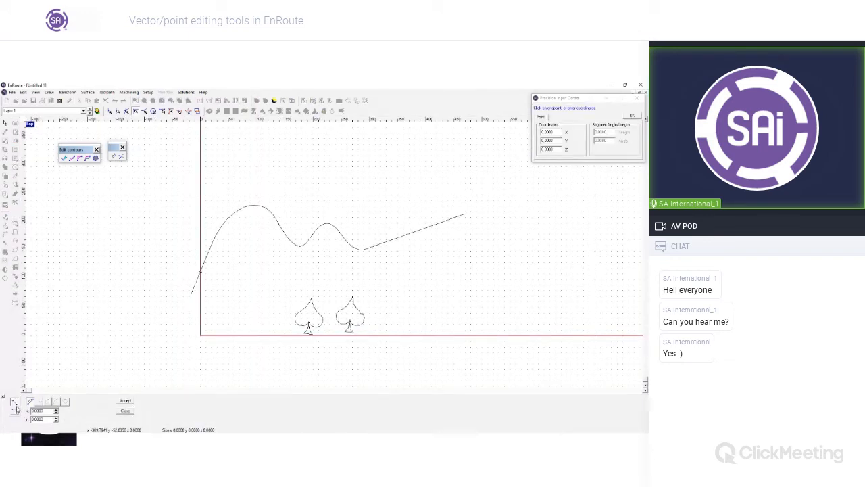
pyautogui.click(478, 170)
pyautogui.click(548, 236)
pyautogui.rightClick(483, 275)
pyautogui.click(5, 124)
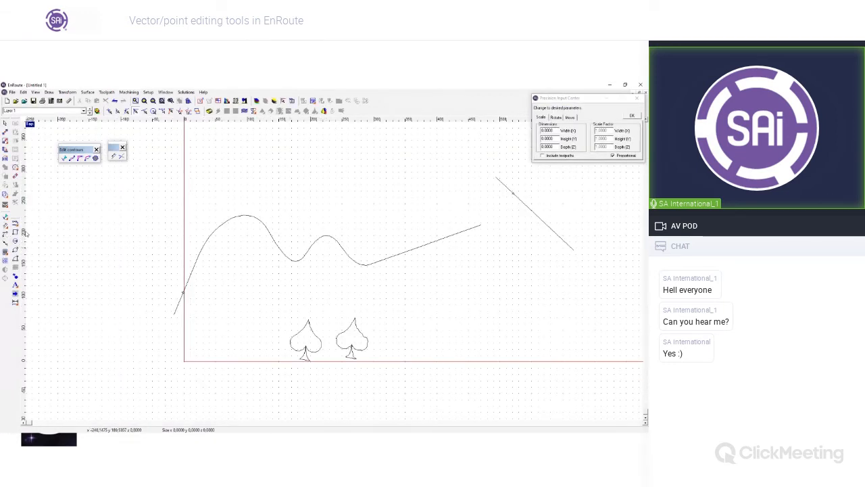
# Extend the wavy contour's right end to meet the diagonal line using the By Boundaries method
pyautogui.click(113, 156)
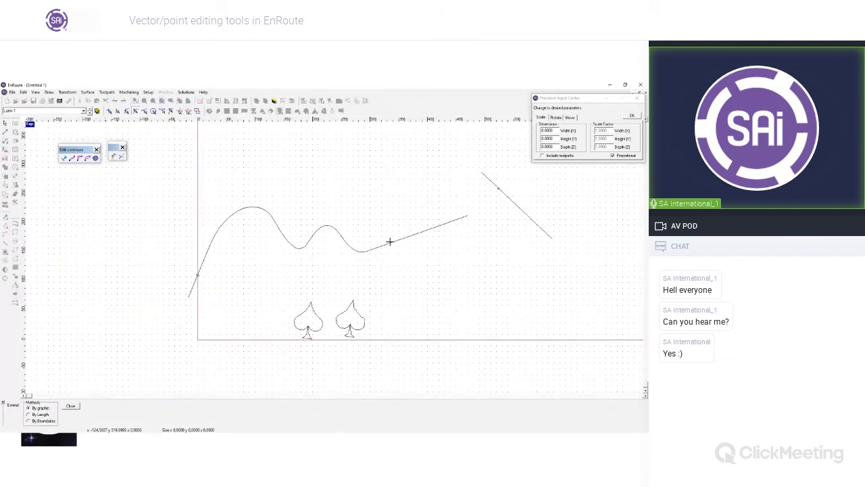
pyautogui.click(27, 421)
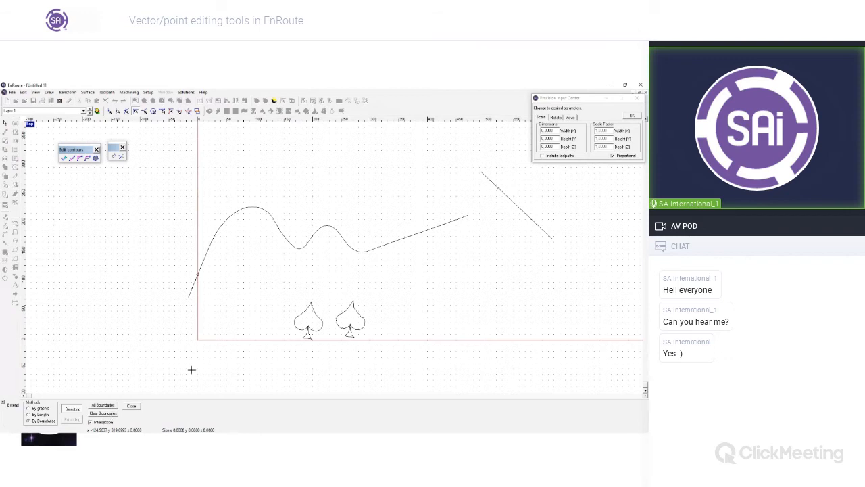
pyautogui.click(72, 410)
pyautogui.click(73, 419)
pyautogui.click(466, 215)
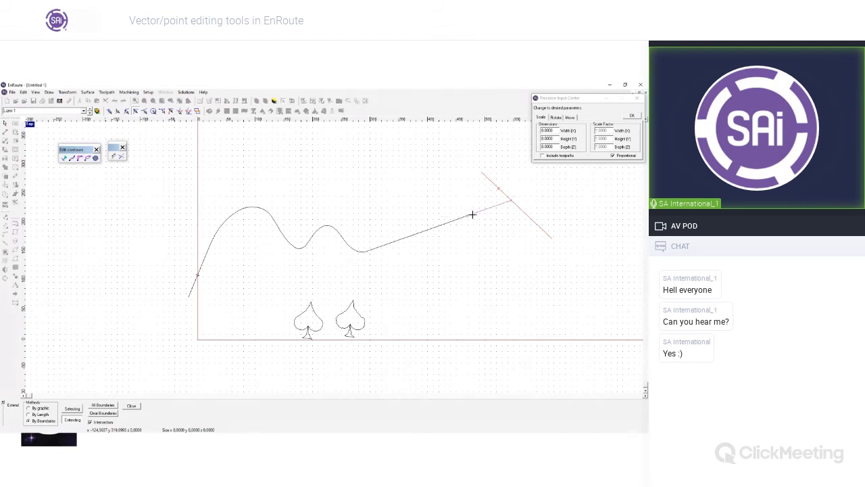
pyautogui.press('Escape')
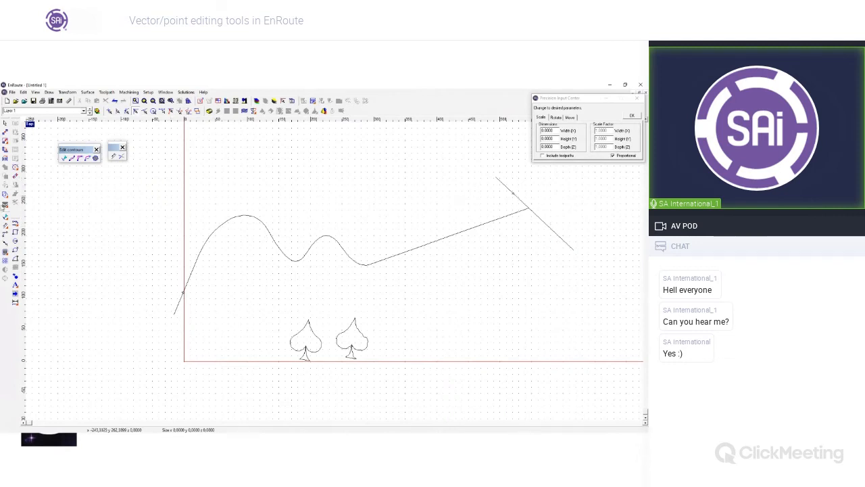
# Trim the wavy contour's straight right end back from the diagonal line using the By graphic method
pyautogui.click(121, 156)
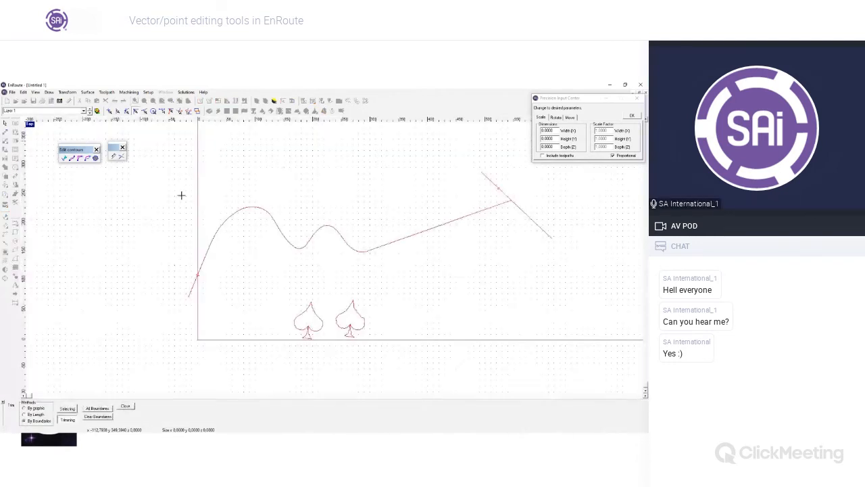
pyautogui.click(25, 408)
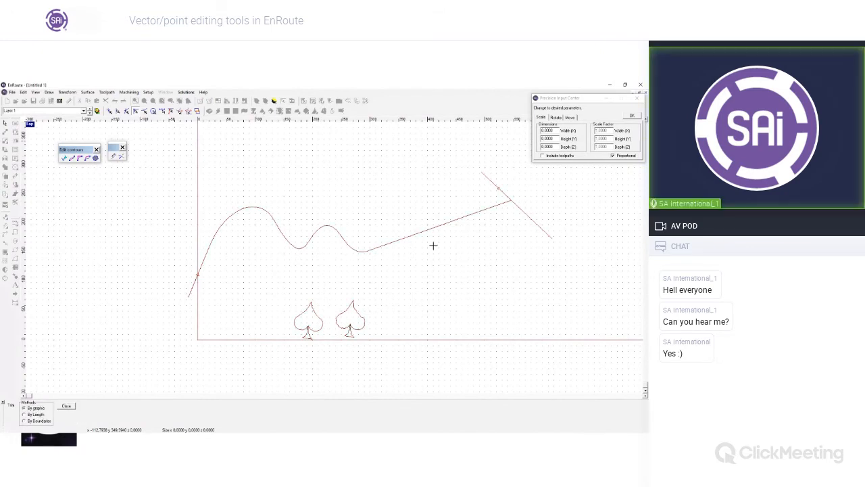
pyautogui.click(450, 239)
# Trim both ends of the wavy contour with the By Length method, using a length of 10
pyautogui.click(25, 415)
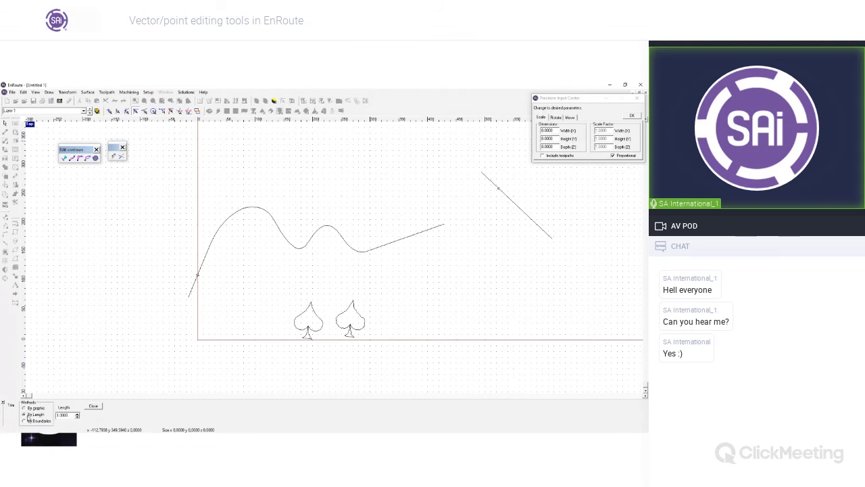
pyautogui.moveTo(73, 415); pyautogui.dragTo(7, 422)
pyautogui.write('10.0000')
pyautogui.click(193, 283)
pyautogui.click(423, 231)
pyautogui.click(396, 241)
# Move the diagonal line so it crosses the wavy contour between its two humps
pyautogui.click(7, 124)
pyautogui.click(545, 221)
pyautogui.moveTo(526, 225); pyautogui.dragTo(300, 263)
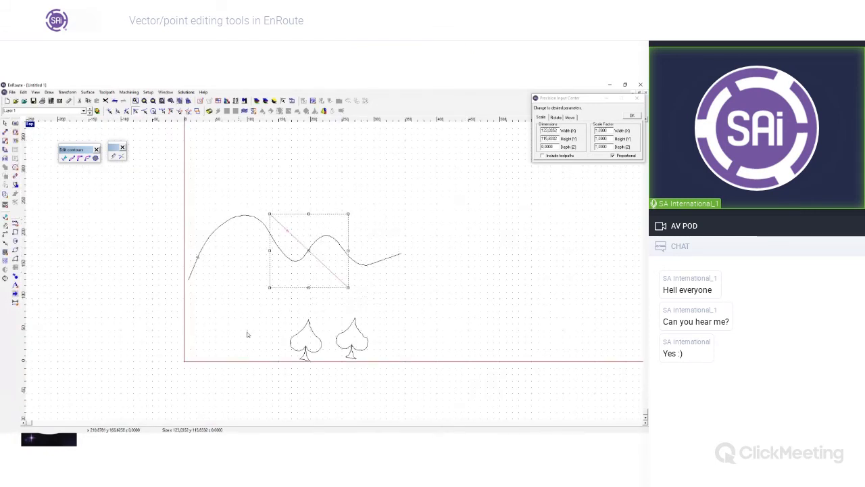
# Trim away the second hump and straight tail of the wavy contour, using only the diagonal line as boundary
pyautogui.click(121, 156)
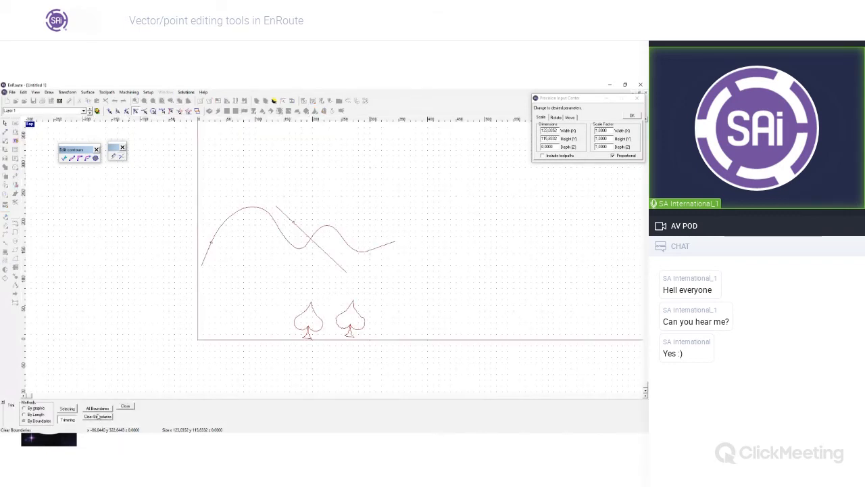
pyautogui.click(96, 417)
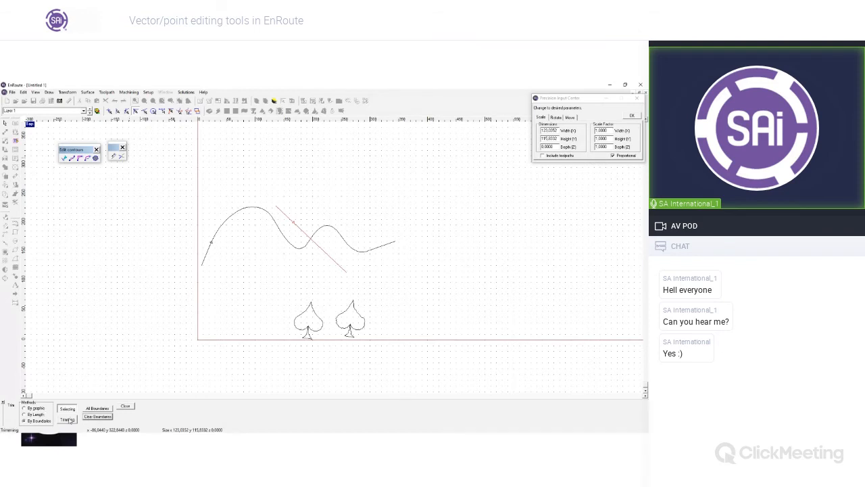
pyautogui.click(248, 207)
pyautogui.click(247, 207)
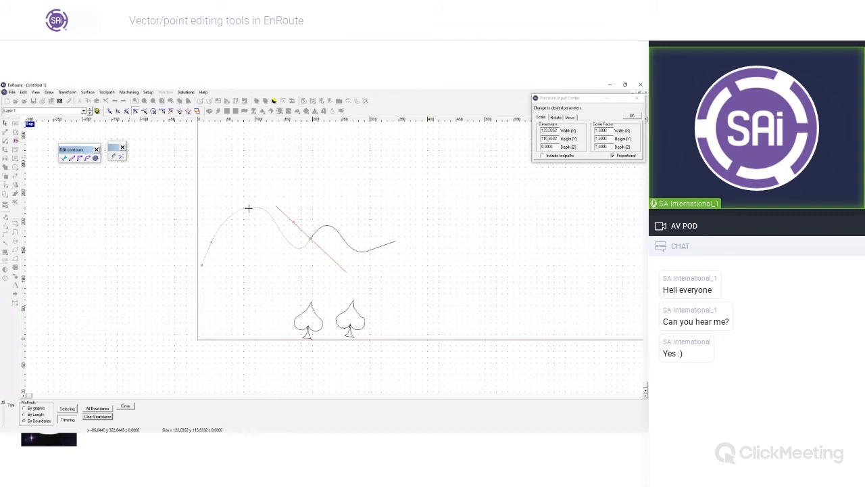
pyautogui.click(346, 238)
pyautogui.click(316, 231)
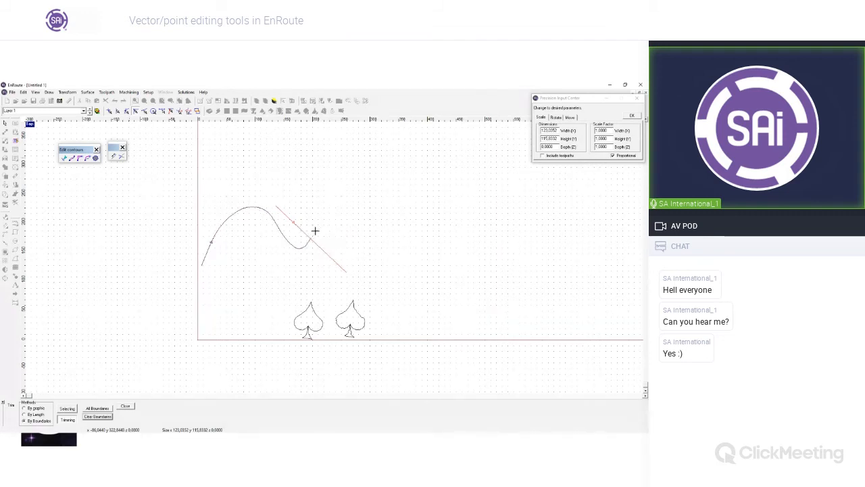
pyautogui.click(2, 124)
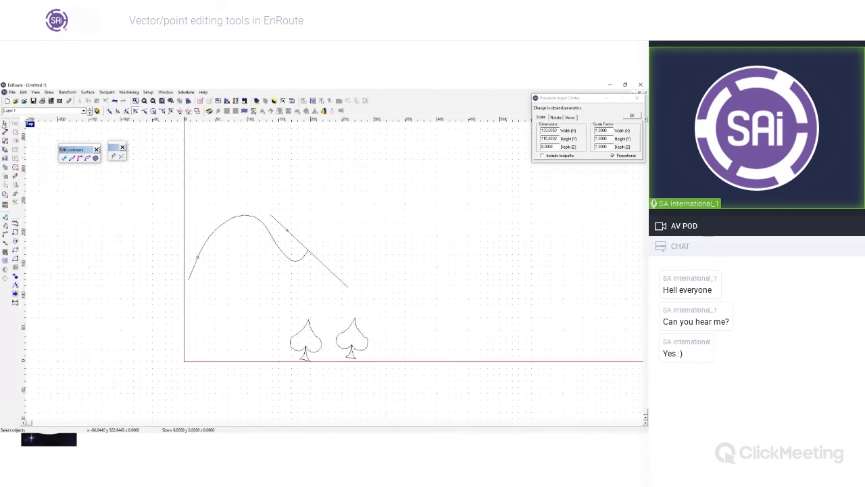
# Draw an open zigzag polyline of six straight segments running downward to the right of the wavy contour
pyautogui.click(6, 236)
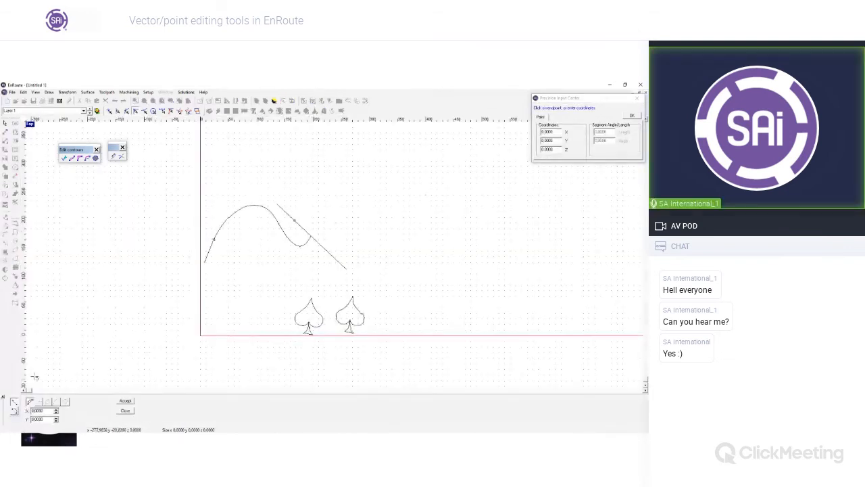
pyautogui.click(371, 158)
pyautogui.click(429, 165)
pyautogui.click(397, 207)
pyautogui.click(445, 224)
pyautogui.click(423, 256)
pyautogui.click(470, 278)
pyautogui.click(438, 310)
pyautogui.rightClick(438, 310)
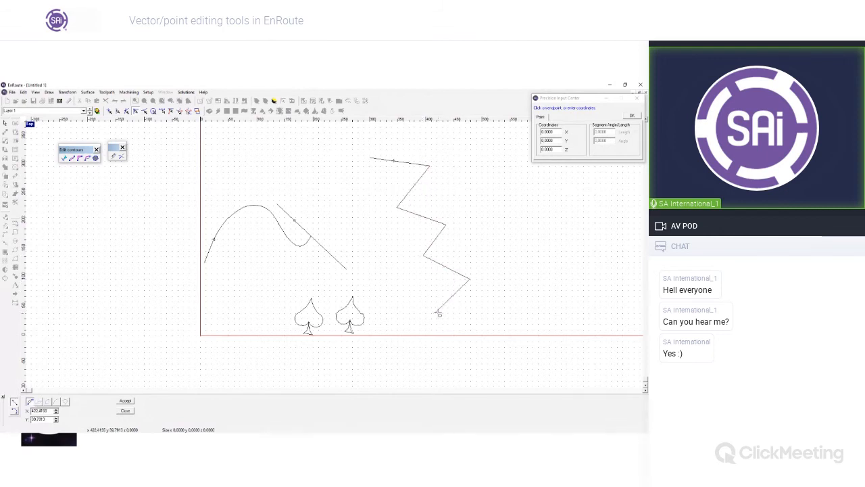
pyautogui.click(5, 123)
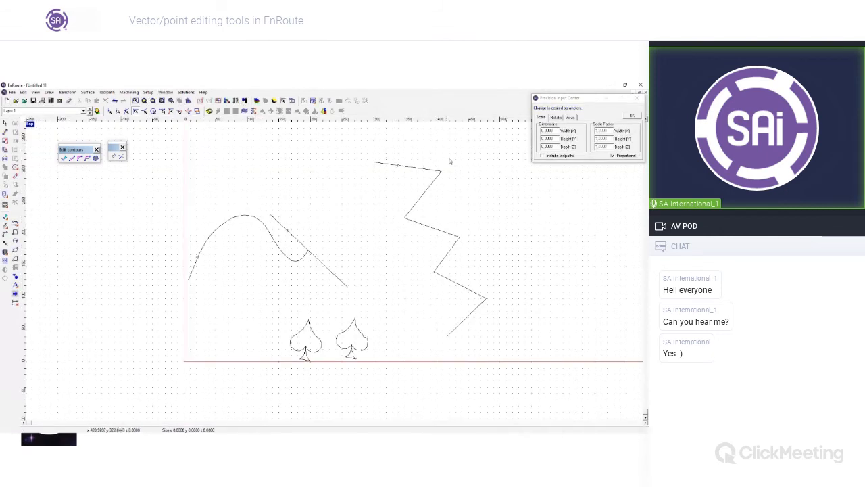
# Apply a single fillet with radius 30 to the zigzag's uppermost corner, and undo it
pyautogui.click(6, 241)
pyautogui.click(423, 166)
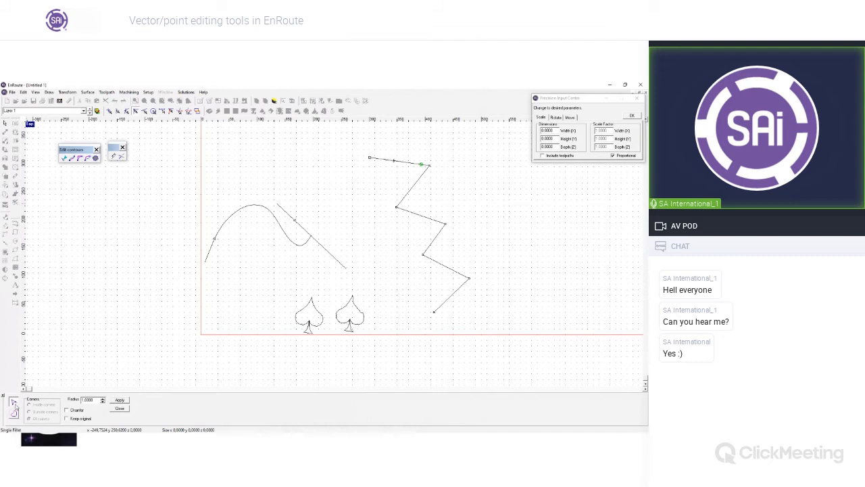
pyautogui.click(417, 182)
pyautogui.moveTo(423, 165); pyautogui.dragTo(404, 163)
pyautogui.moveTo(96, 400); pyautogui.dragTo(30, 407)
pyautogui.write('30')
pyautogui.press('Tab')
pyautogui.scroll(3, 410, 169)
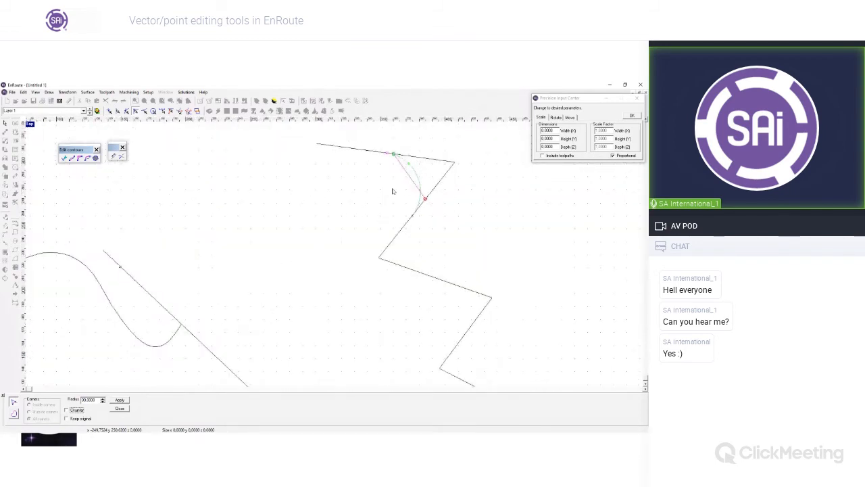
pyautogui.click(119, 400)
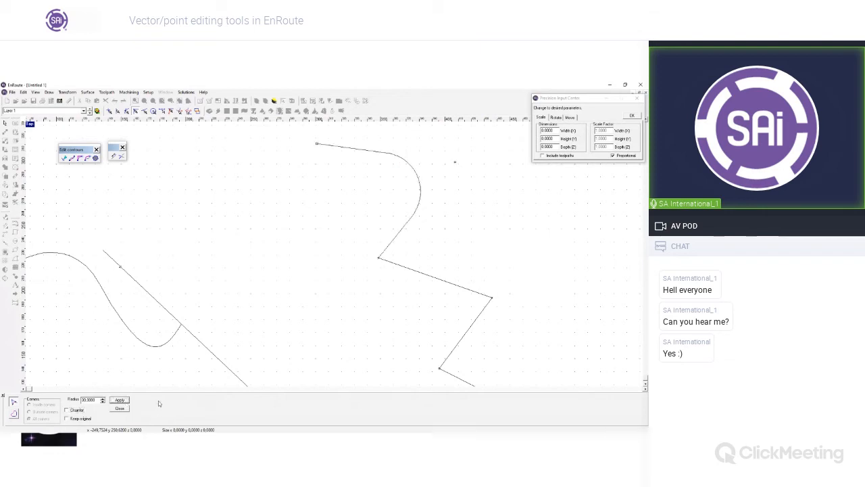
pyautogui.click(120, 408)
pyautogui.hotkey('ctrl', 'z')
# Start a whole-contour fillet with radius 30 on the zigzag and preview it on the inside corners, followed by the outside corners
pyautogui.click(375, 157)
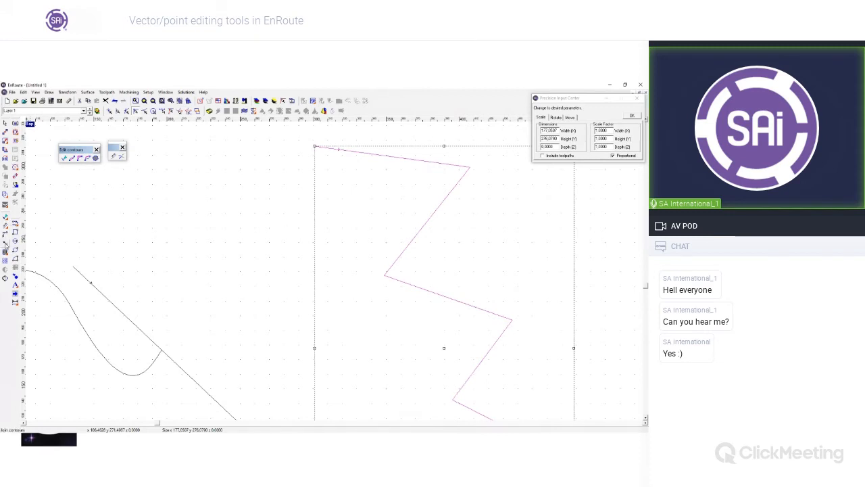
pyautogui.click(5, 242)
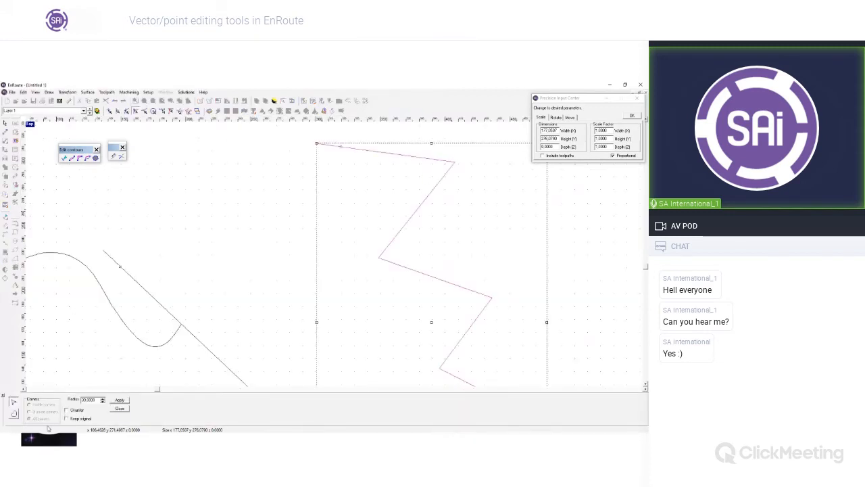
pyautogui.click(14, 414)
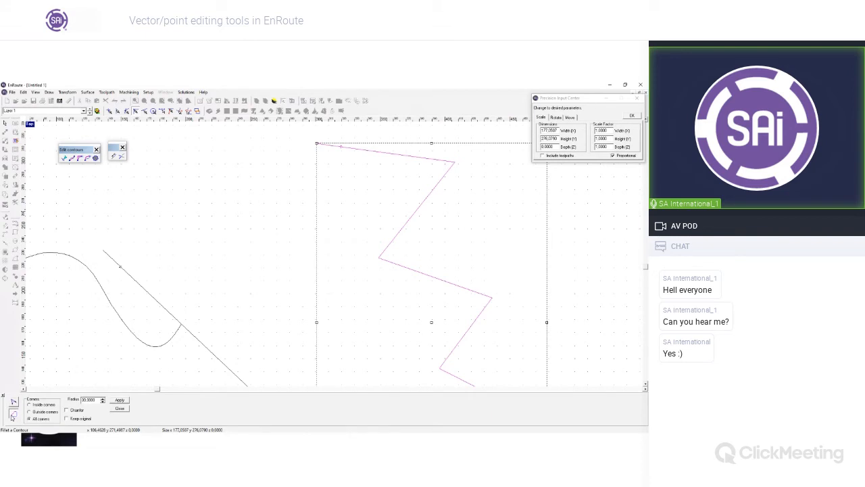
pyautogui.scroll(-2, 305, 243)
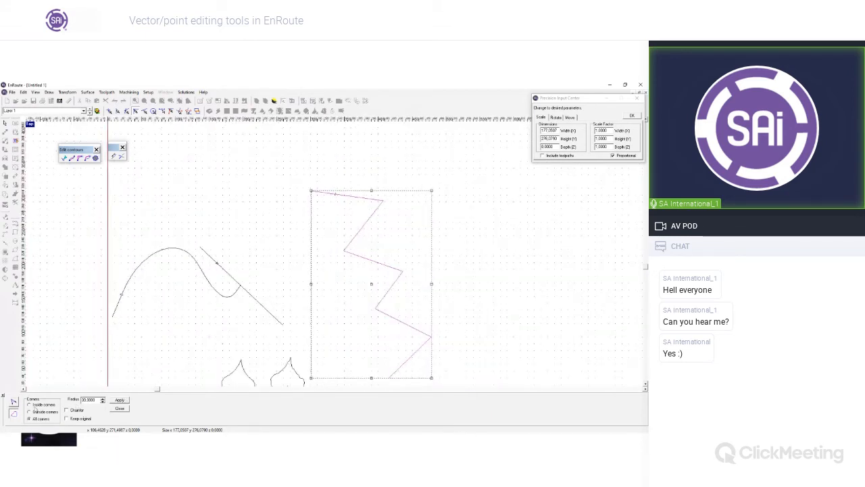
pyautogui.click(44, 413)
pyautogui.press('Up')
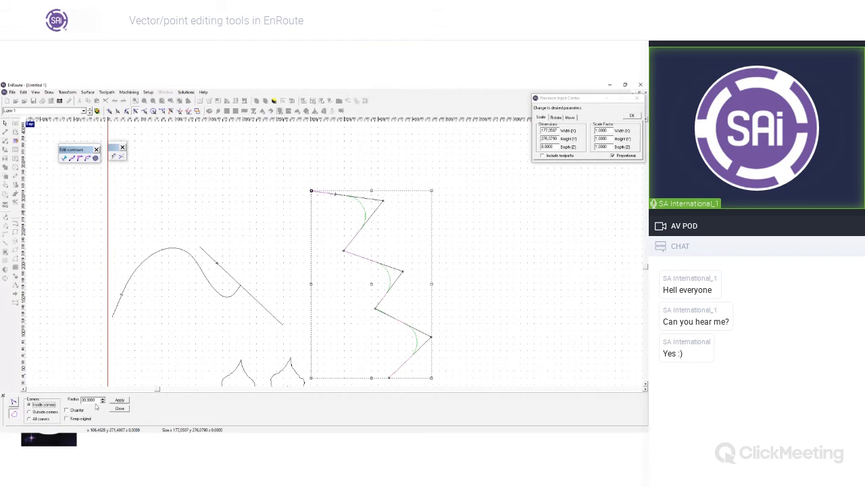
pyautogui.click(42, 411)
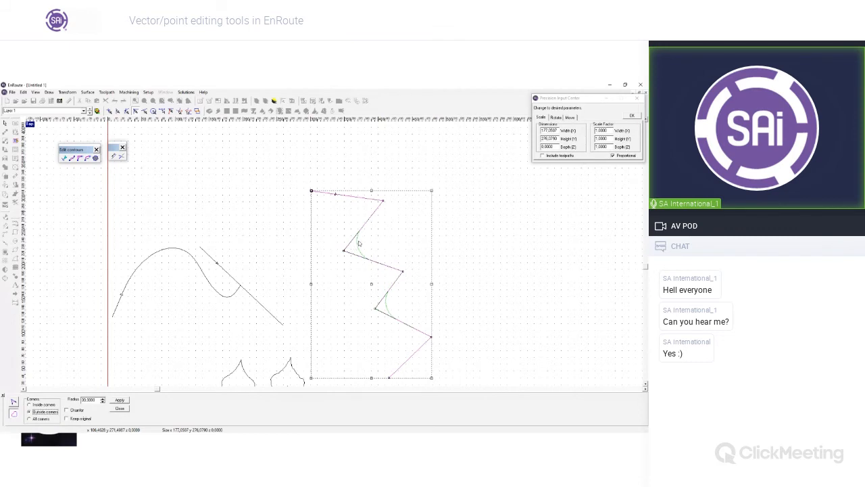
# Apply a radius 30 fillet to all corners of the zigzag while keeping the original, after briefly previewing the chamfer option
pyautogui.click(46, 418)
pyautogui.click(76, 412)
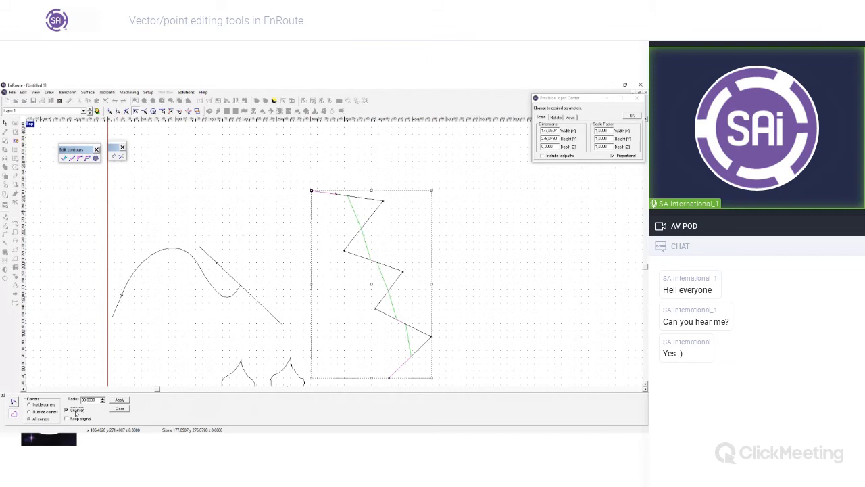
pyautogui.click(77, 412)
pyautogui.click(77, 418)
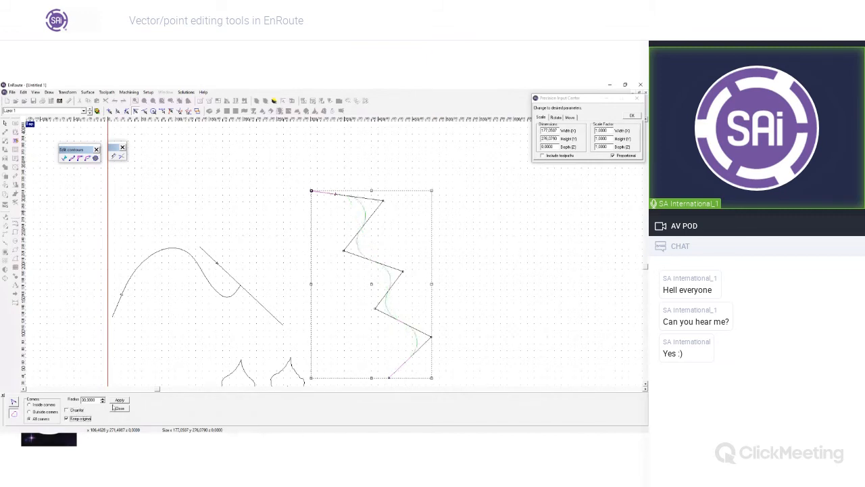
pyautogui.click(121, 402)
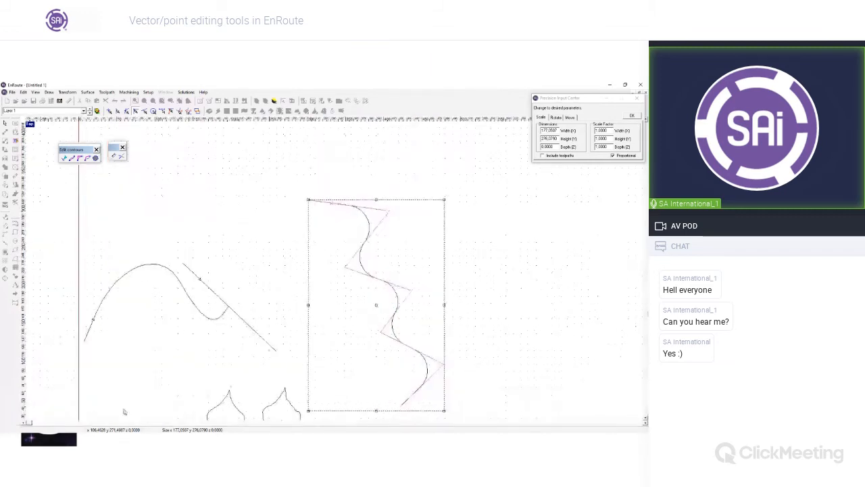
# Move the filleted copy up and to the right, clear of the original zigzag
pyautogui.click(371, 268)
pyautogui.click(372, 276)
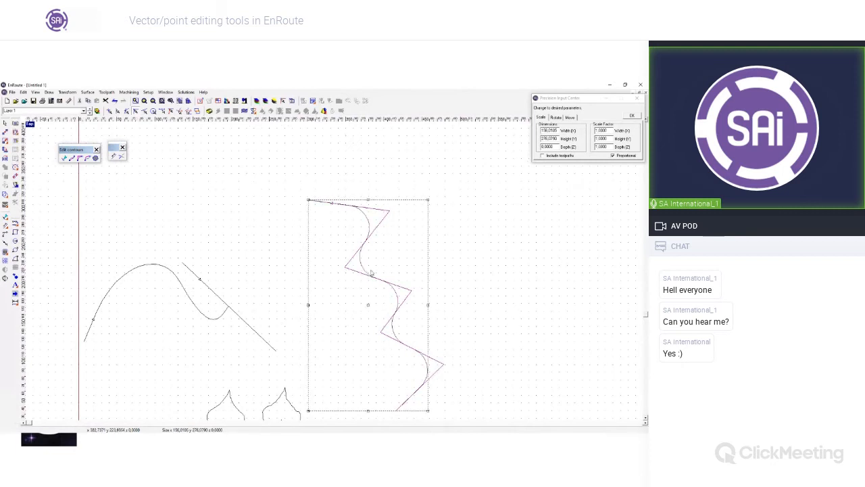
pyautogui.moveTo(369, 305); pyautogui.dragTo(457, 279)
# Delete the zigzag and its filleted copy, as well as the wavy contour and diagonal line, keeping the two spades
pyautogui.scroll(-2, 452, 269)
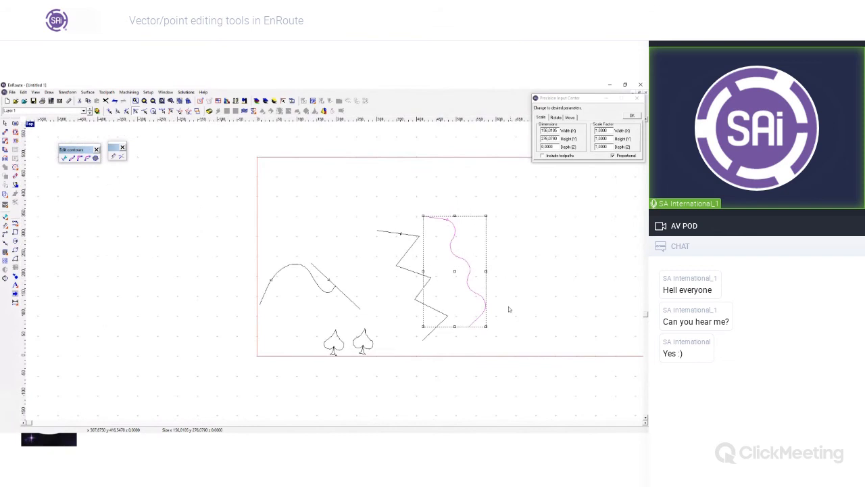
pyautogui.moveTo(383, 201); pyautogui.dragTo(533, 344)
pyautogui.press('Delete')
pyautogui.moveTo(221, 230); pyautogui.dragTo(387, 314)
pyautogui.press('Delete')
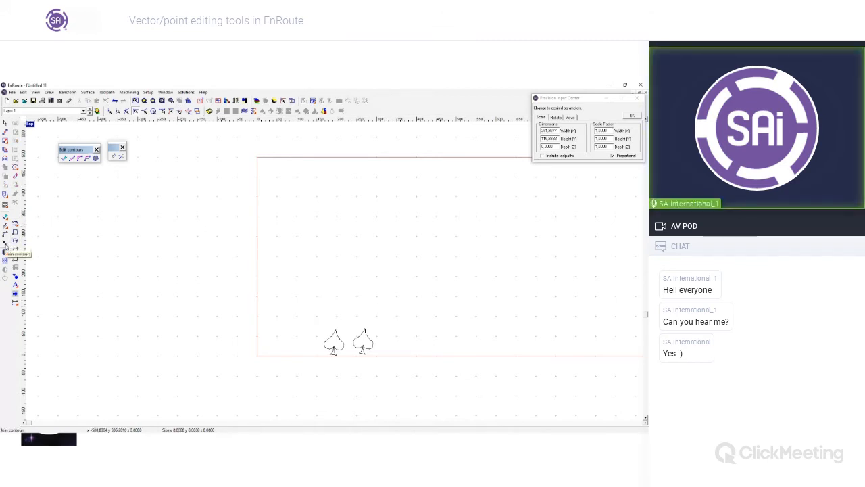
# Draw an open wavy contour with two humps across the upper part of the plate
pyautogui.click(15, 224)
pyautogui.click(295, 179)
pyautogui.click(322, 190)
pyautogui.click(367, 203)
pyautogui.click(405, 199)
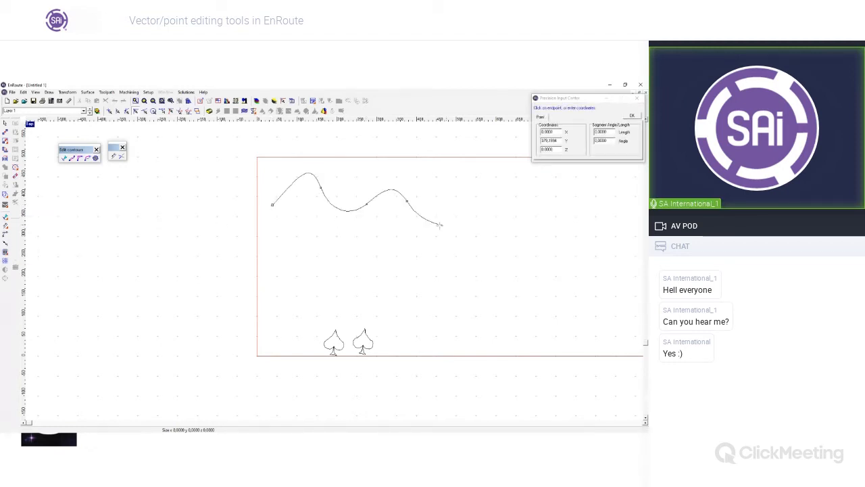
pyautogui.click(466, 214)
pyautogui.rightClick(460, 244)
# Draw a second open S-shaped contour below the right end of the wavy one, to the right of the spades
pyautogui.click(411, 271)
pyautogui.click(471, 292)
pyautogui.click(458, 342)
pyautogui.click(508, 346)
pyautogui.rightClick(508, 346)
# Draw a third open contour that descends left of the spades and curves back up beyond the plate's left edge
pyautogui.click(278, 292)
pyautogui.click(295, 351)
pyautogui.click(236, 323)
pyautogui.click(207, 278)
pyautogui.rightClick(207, 279)
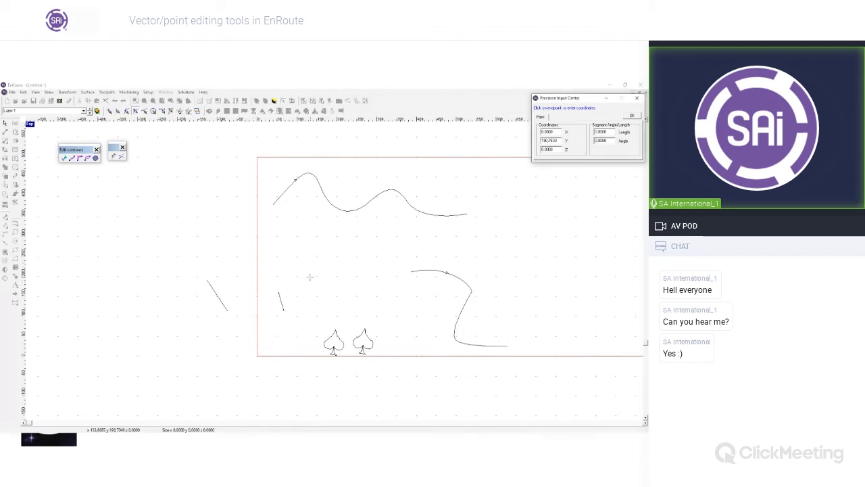
# Join the three open contours end to end into one closed contour
pyautogui.click(5, 124)
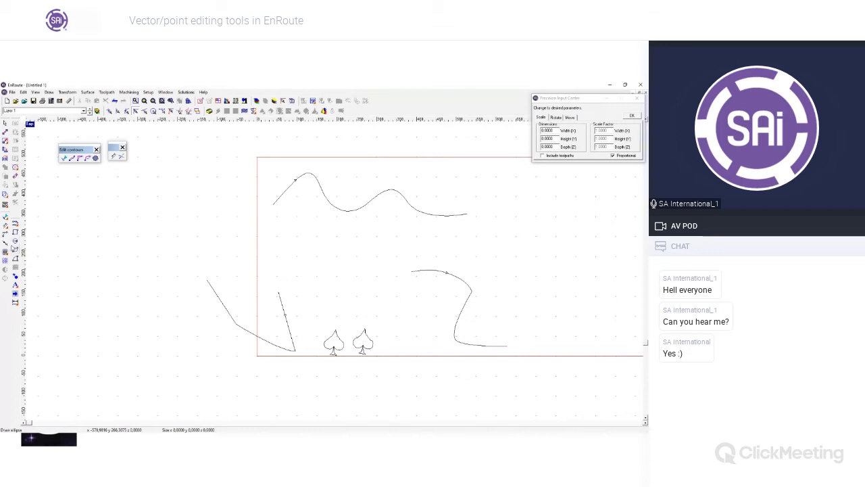
pyautogui.click(469, 215)
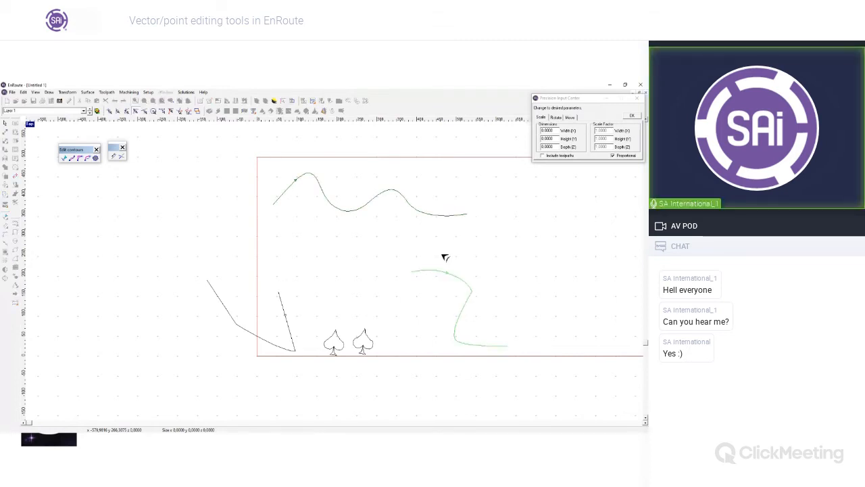
pyautogui.click(413, 274)
pyautogui.click(280, 292)
pyautogui.click(210, 277)
pyautogui.click(272, 205)
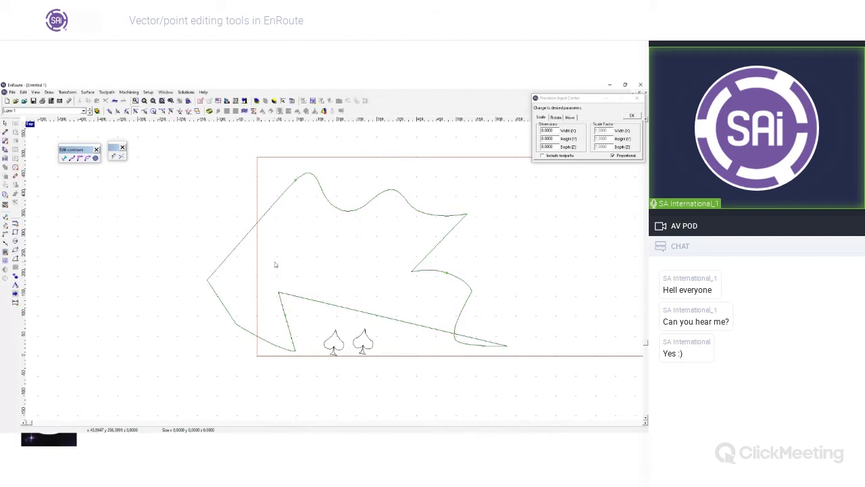
# Preview a single 30 mm rounded offset of the joined contour as outline and inline, and close it without applying
pyautogui.click(367, 201)
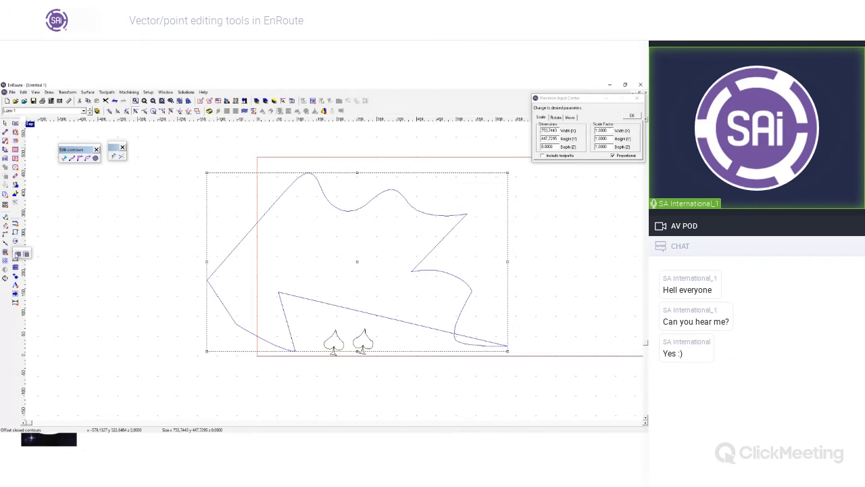
pyautogui.click(5, 252)
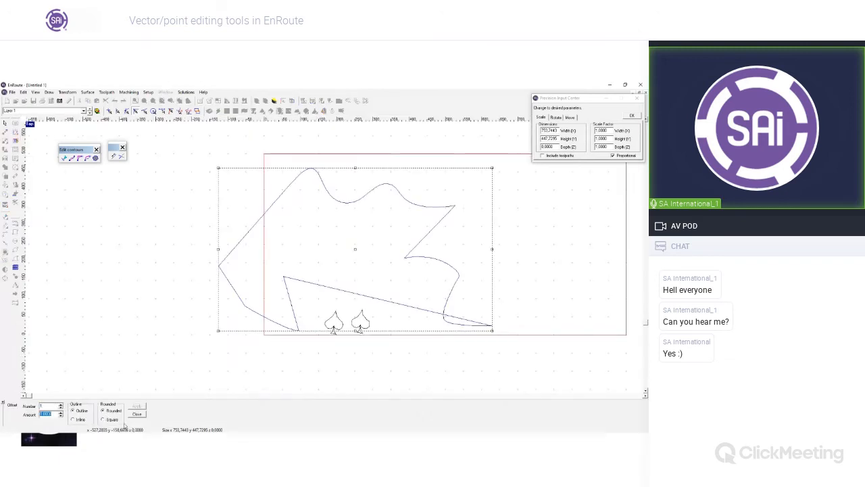
pyautogui.click(55, 415)
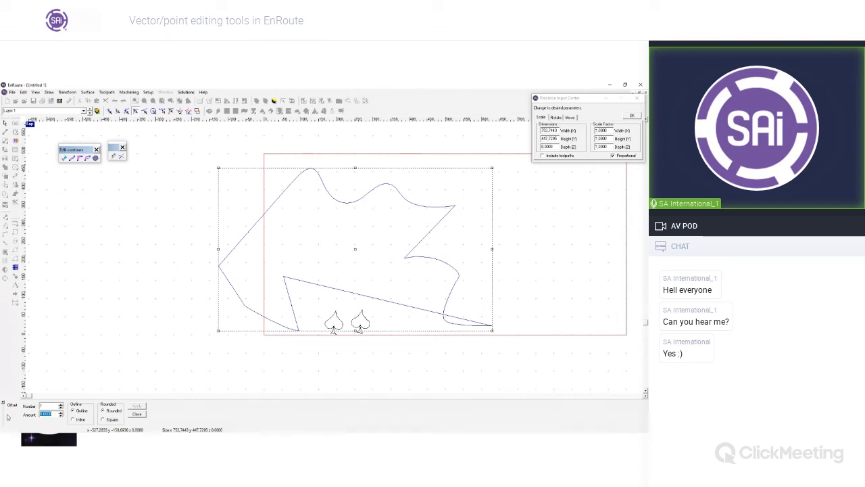
pyautogui.press('Tab')
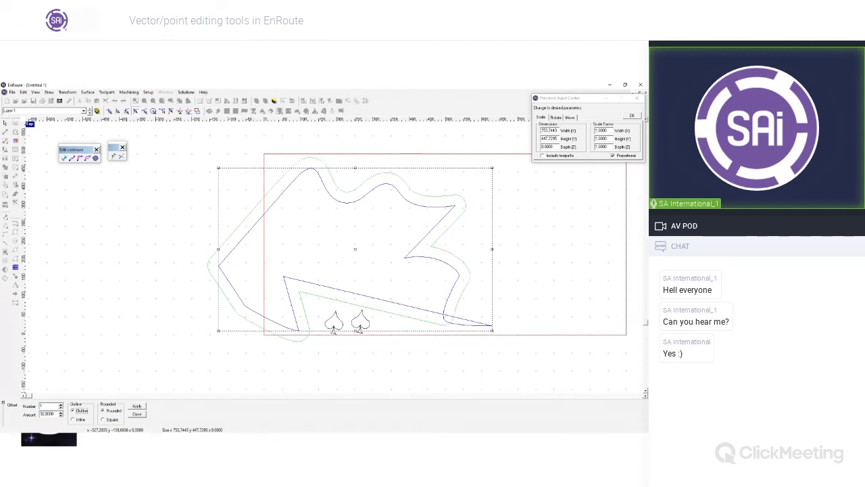
pyautogui.click(74, 419)
pyautogui.click(136, 413)
# Create partial offsets of 30 outside and inside the second hump, and outside the upper curve of the S-shaped section
pyautogui.click(4, 252)
pyautogui.click(27, 253)
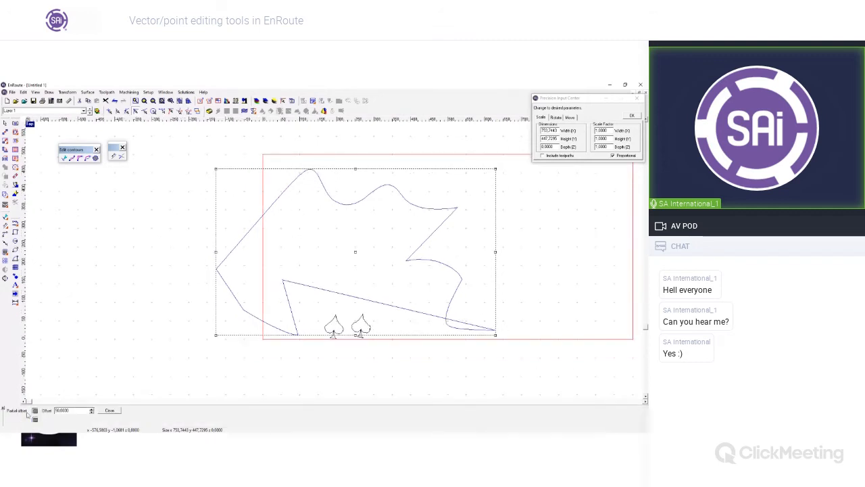
pyautogui.doubleClick(75, 409)
pyautogui.write('30')
pyautogui.press('Tab')
pyautogui.click(384, 173)
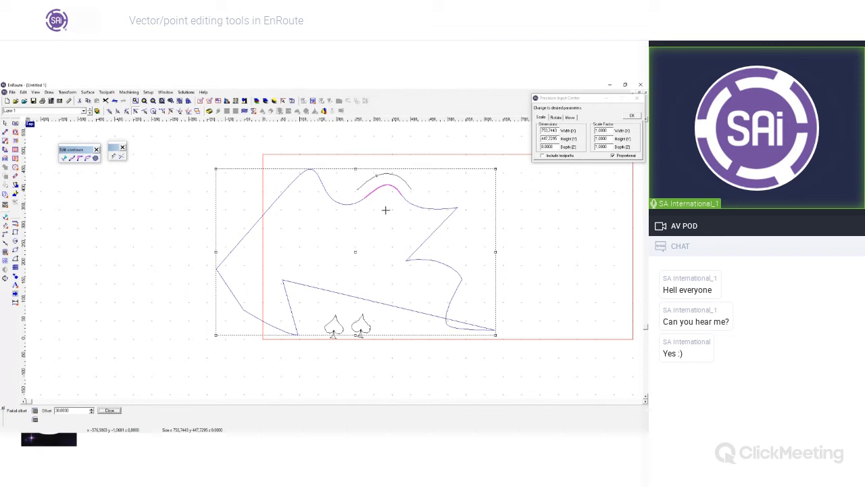
pyautogui.click(386, 210)
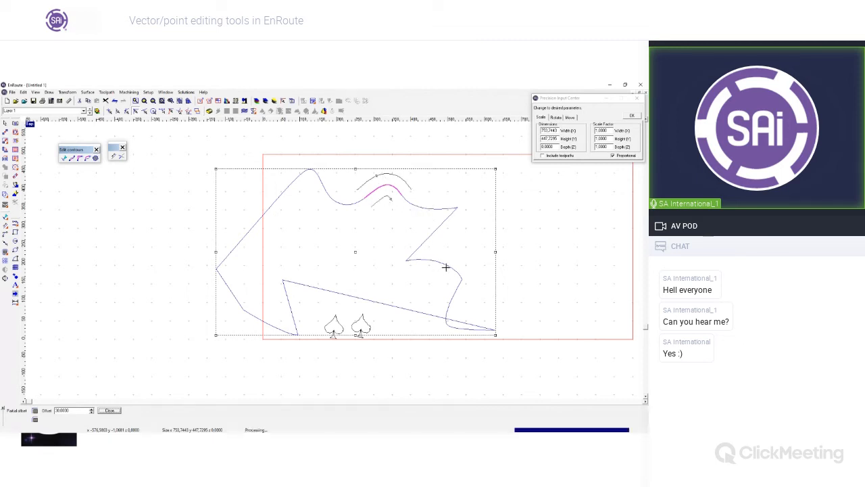
pyautogui.click(463, 255)
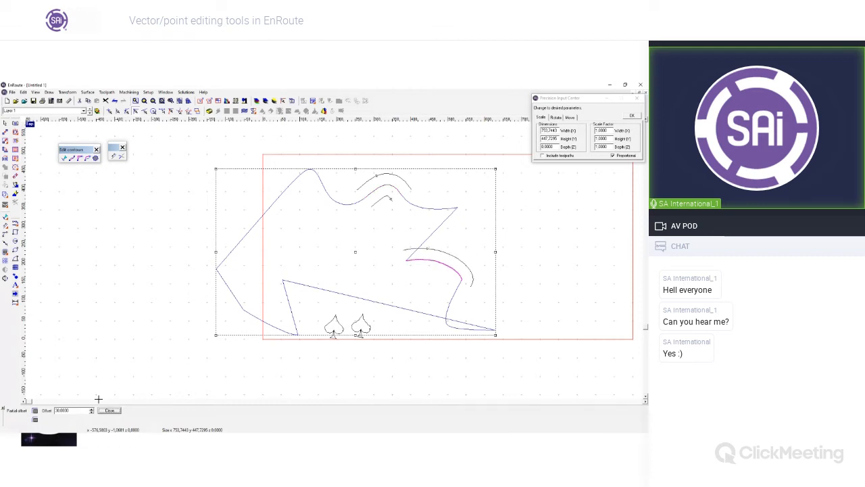
pyautogui.doubleClick(72, 411)
# Delete the joined contour together with its three partial offset curves, keeping the two spades
pyautogui.click(5, 124)
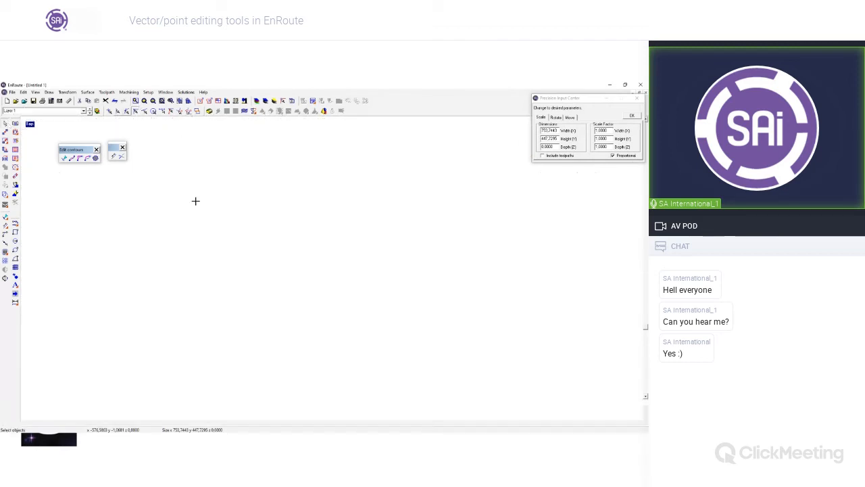
pyautogui.moveTo(187, 147)
pyautogui.mouseDown()
pyautogui.moveTo(518, 378)
pyautogui.moveTo(526, 356)
pyautogui.mouseUp()
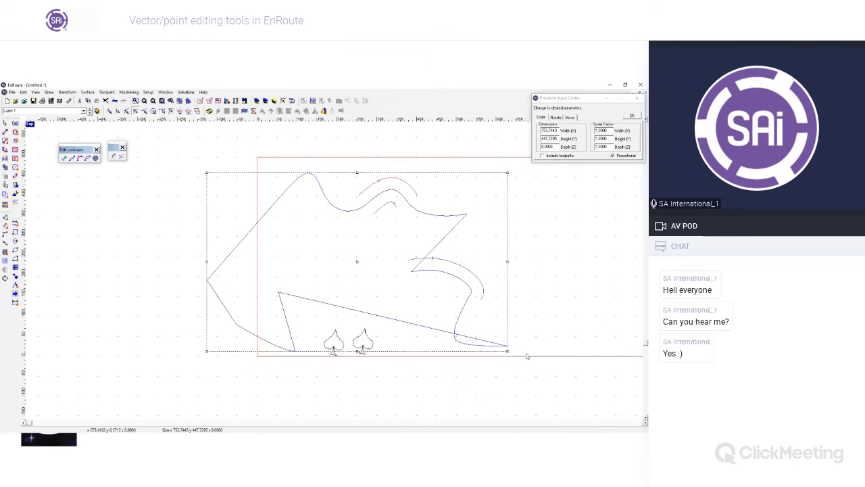
pyautogui.press('Delete')
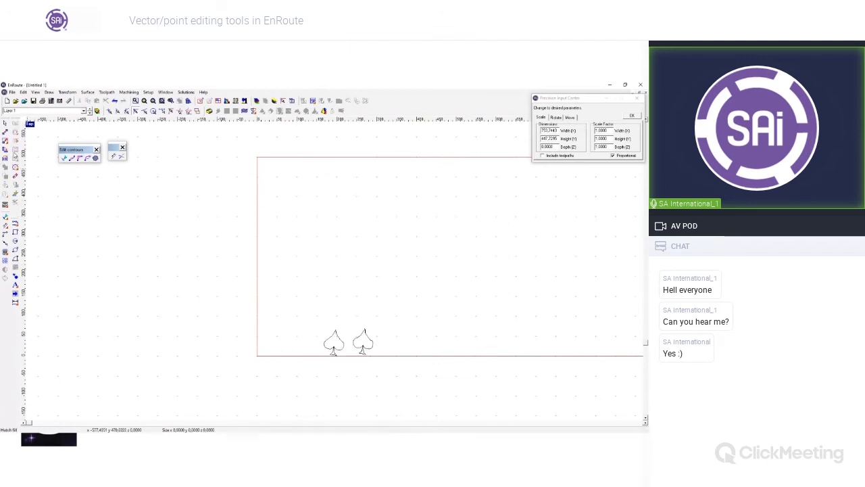
# Draw two pairs of overlapping rectangles in the upper left and upper middle of the plate
pyautogui.click(15, 232)
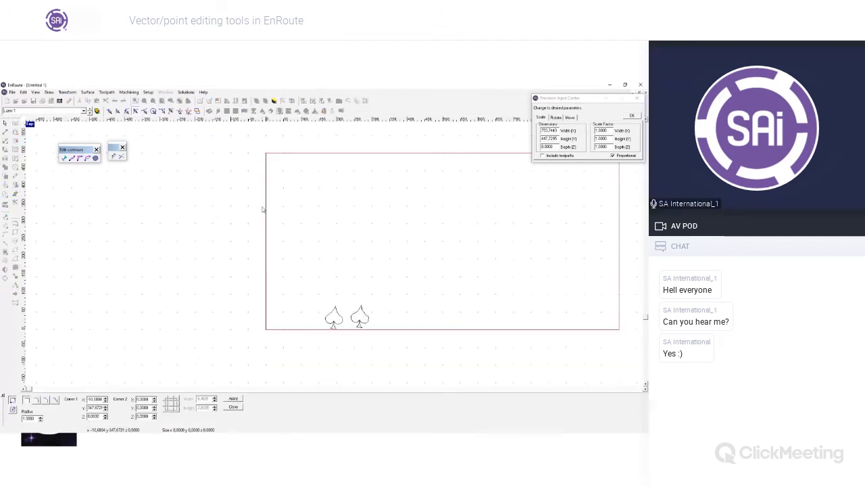
pyautogui.moveTo(284, 174)
pyautogui.mouseDown()
pyautogui.moveTo(300, 238)
pyautogui.moveTo(302, 194)
pyautogui.mouseUp()
pyautogui.moveTo(296, 237); pyautogui.dragTo(321, 181)
pyautogui.moveTo(366, 163)
pyautogui.mouseDown()
pyautogui.moveTo(402, 197)
pyautogui.moveTo(404, 212)
pyautogui.moveTo(374, 247)
pyautogui.mouseUp()
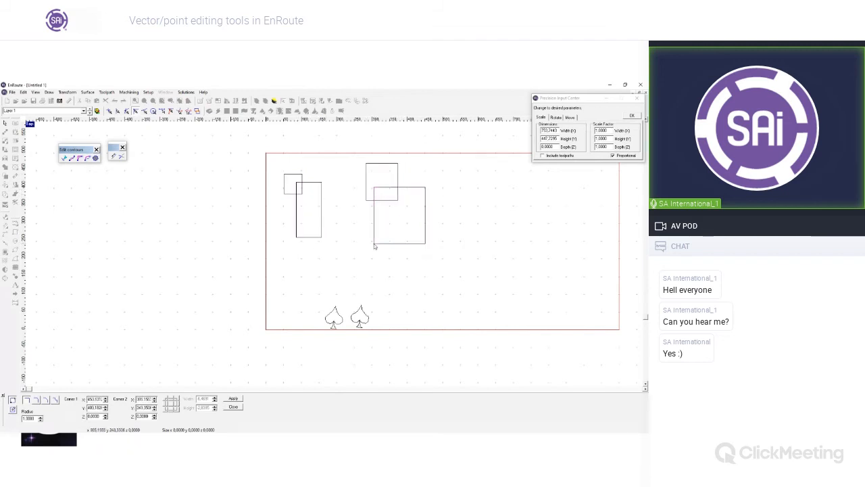
# Draw a large rectangle on the plate's right side with smaller rectangles overlapping its upper right and lower left corners
pyautogui.moveTo(450, 202); pyautogui.dragTo(511, 282)
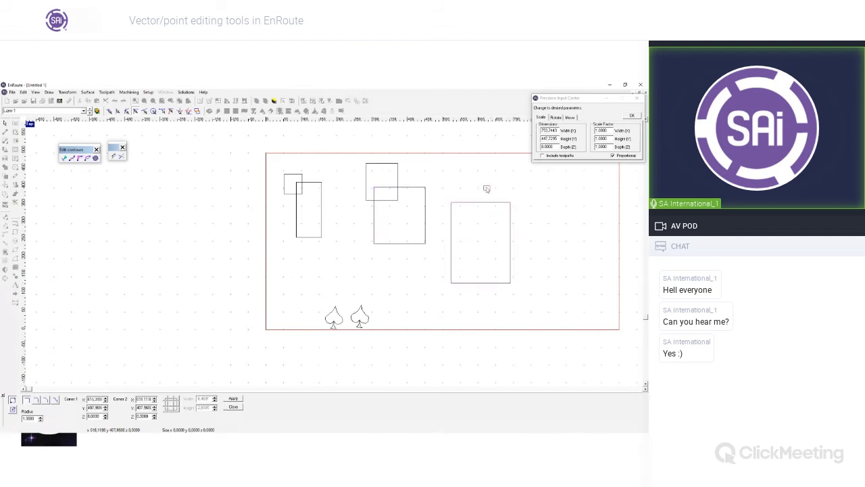
pyautogui.moveTo(484, 185); pyautogui.dragTo(521, 225)
pyautogui.moveTo(466, 259)
pyautogui.mouseDown()
pyautogui.moveTo(452, 294)
pyautogui.moveTo(441, 296)
pyautogui.mouseUp()
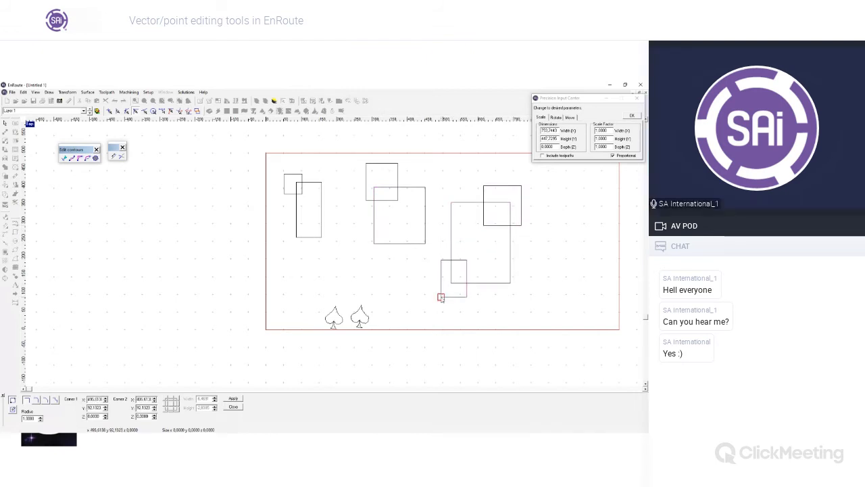
pyautogui.press('Escape')
# Weld the left rectangle pair into one joined outline, and reduce the middle pair to their common area, shifted slightly left
pyautogui.moveTo(253, 159); pyautogui.dragTo(335, 278)
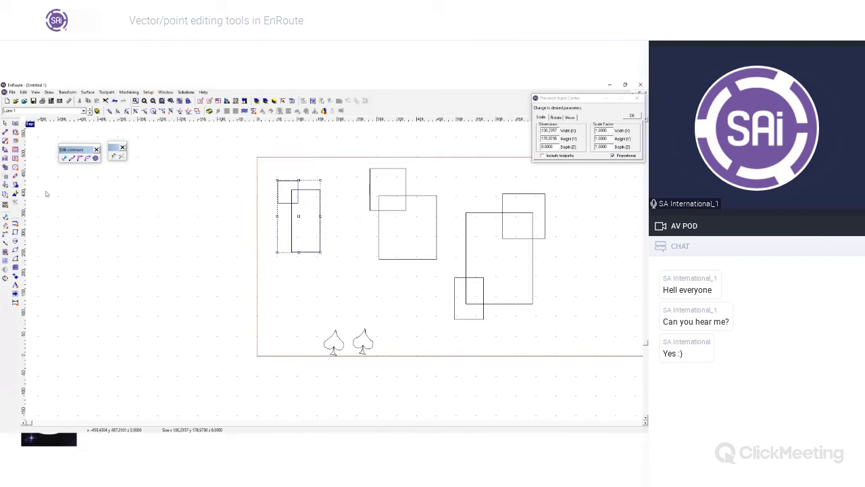
pyautogui.click(6, 196)
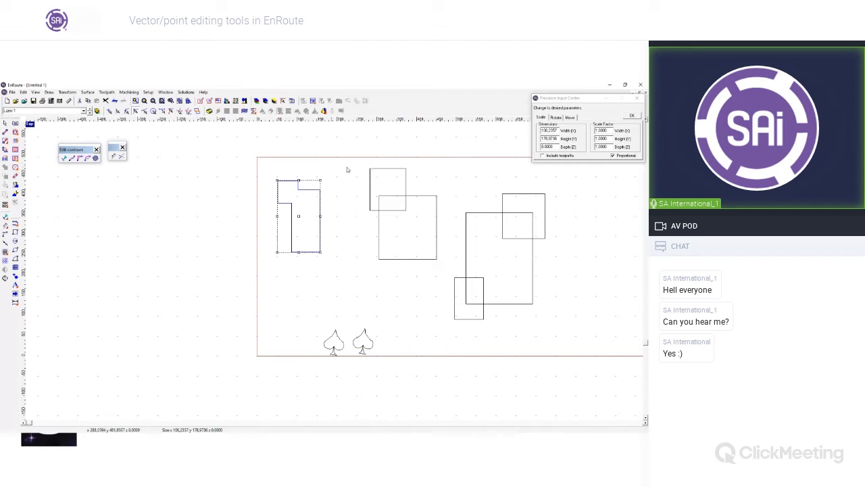
pyautogui.moveTo(348, 152); pyautogui.dragTo(449, 269)
pyautogui.click(6, 195)
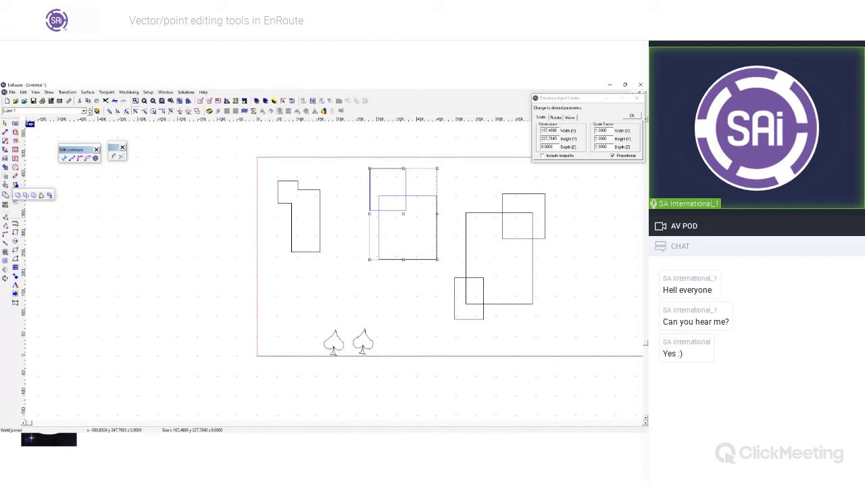
pyautogui.click(26, 197)
pyautogui.moveTo(394, 206); pyautogui.dragTo(380, 214)
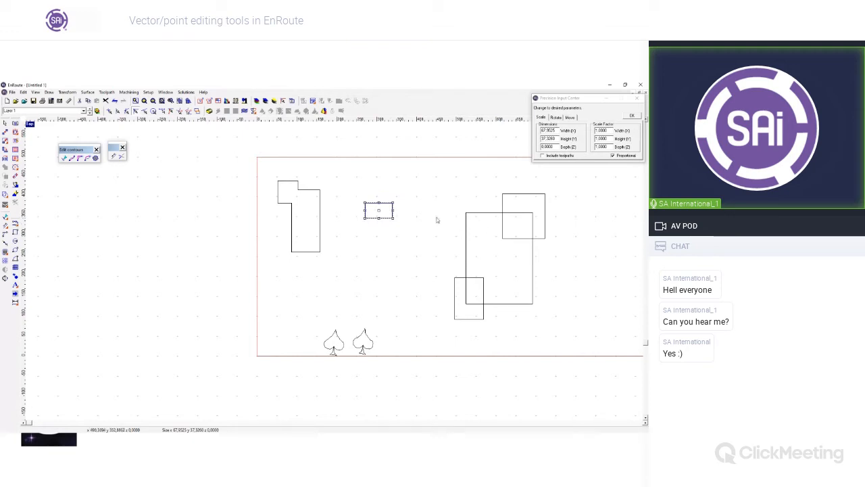
# Subtract the two smaller overlapping rectangles from the large rectangle on the right with a subtract weld
pyautogui.click(6, 195)
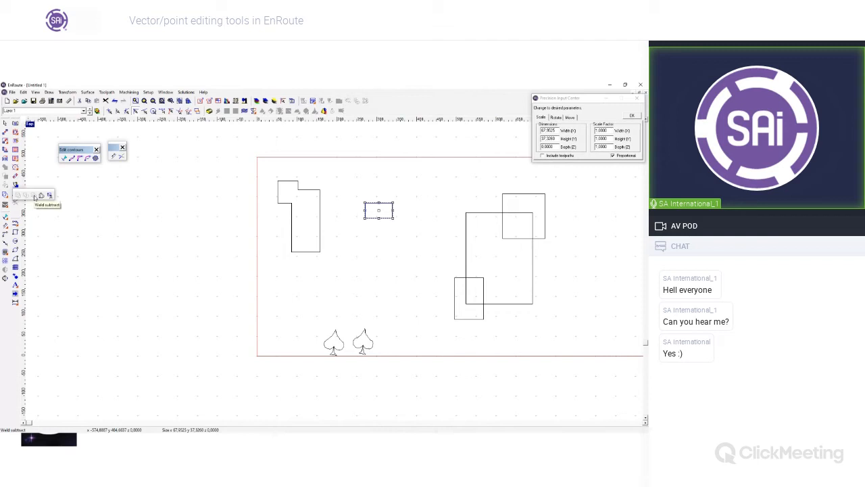
pyautogui.click(313, 160)
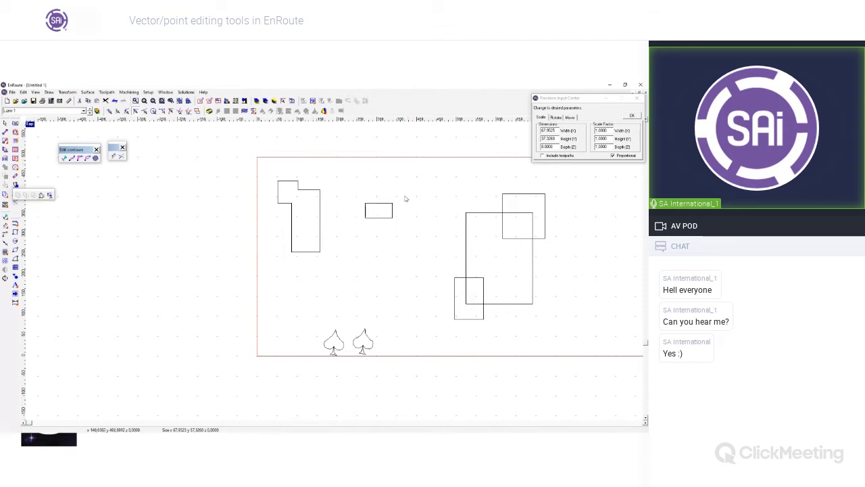
pyautogui.click(481, 217)
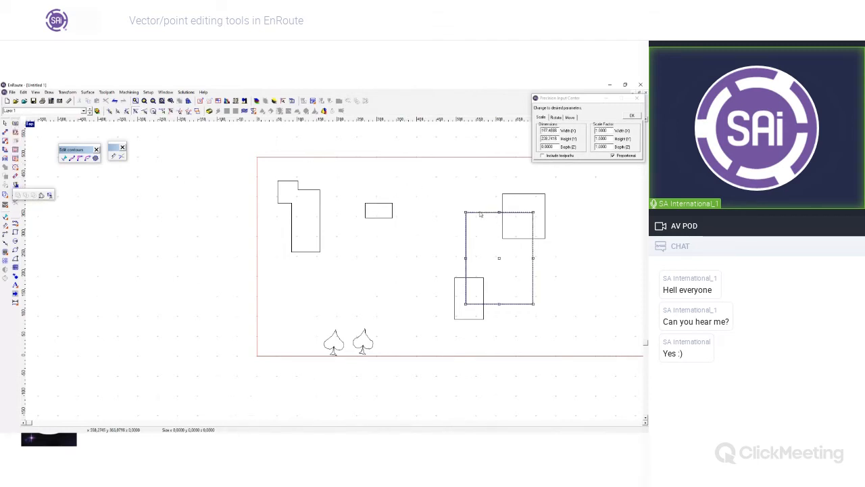
pyautogui.keyDown('shift'); pyautogui.click(522, 195); pyautogui.keyUp('shift')
pyautogui.keyDown('shift'); pyautogui.click(455, 282); pyautogui.keyUp('shift')
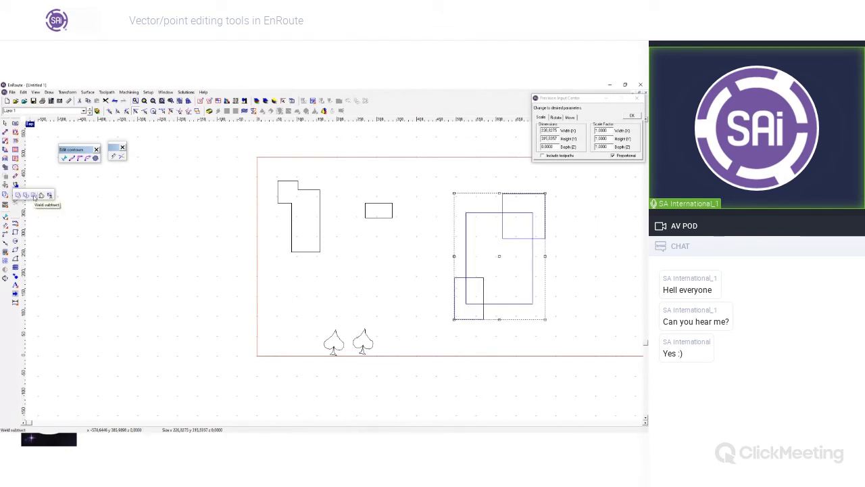
pyautogui.click(34, 196)
# Delete the three welded shapes and draw a rectangle about 485 by 191 in the upper part of the plate
pyautogui.moveTo(237, 163); pyautogui.dragTo(553, 316)
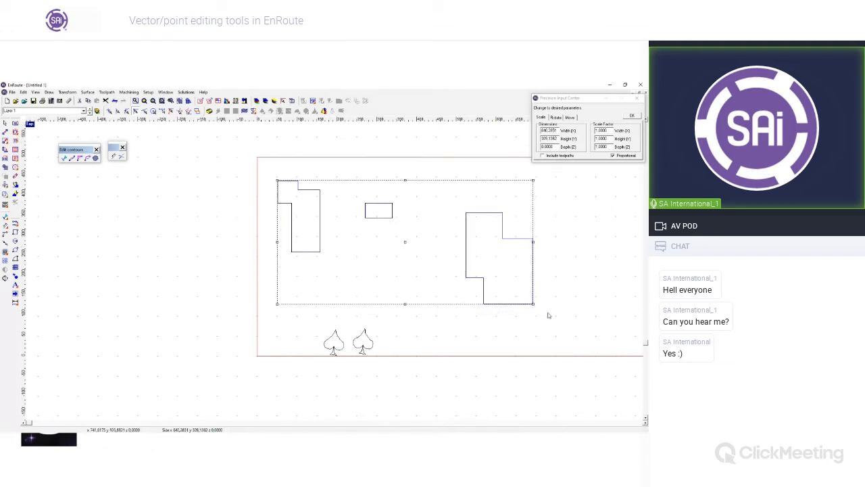
pyautogui.press('Delete')
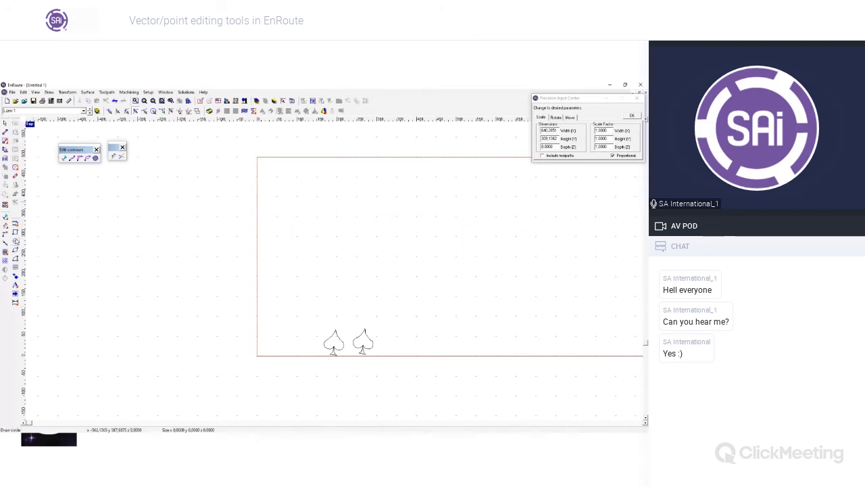
pyautogui.click(15, 233)
pyautogui.moveTo(294, 176); pyautogui.dragTo(464, 239)
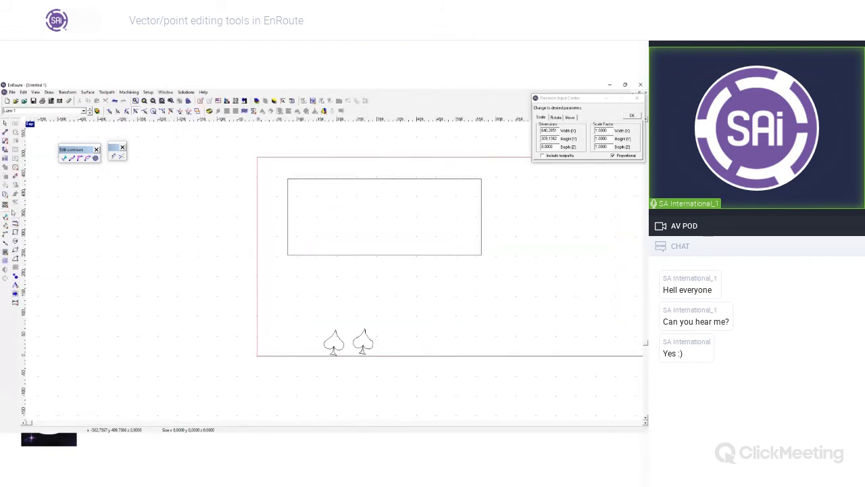
pyautogui.click(5, 195)
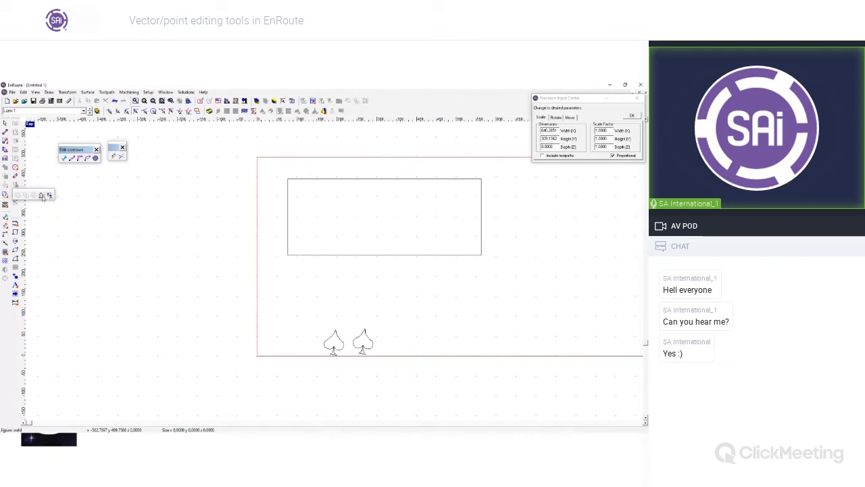
pyautogui.click(195, 200)
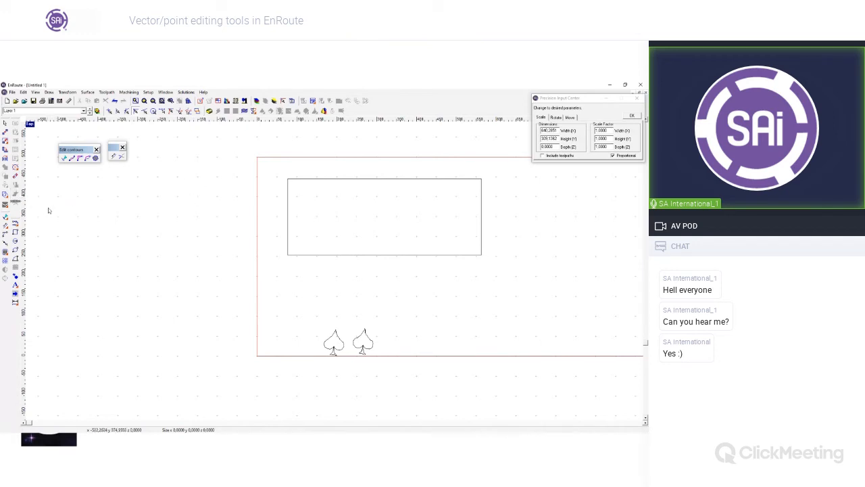
# Draw two polyarcs: a short arc crossing the rectangle's upper edge and a long S-shaped curve running through the whole rectangle
pyautogui.click(16, 225)
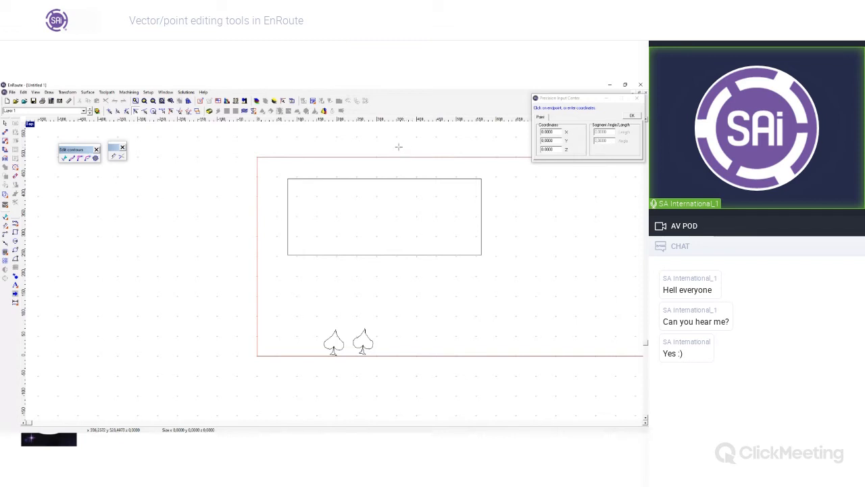
pyautogui.click(15, 223)
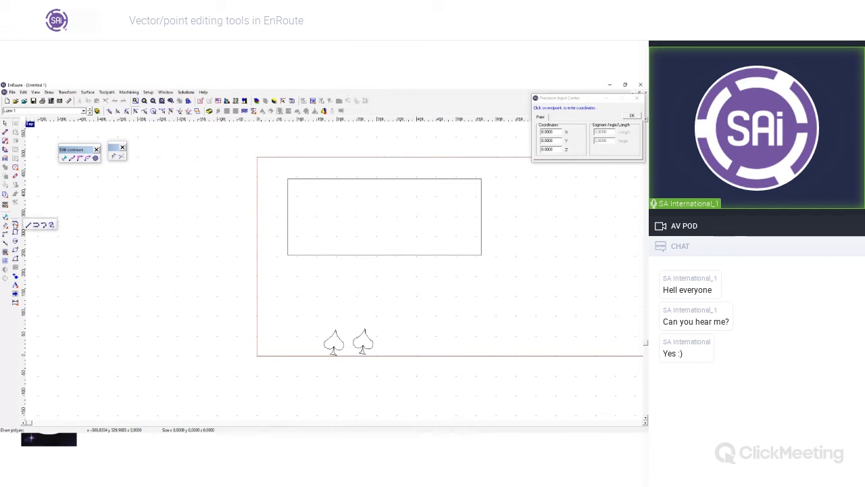
pyautogui.click(43, 227)
pyautogui.click(407, 152)
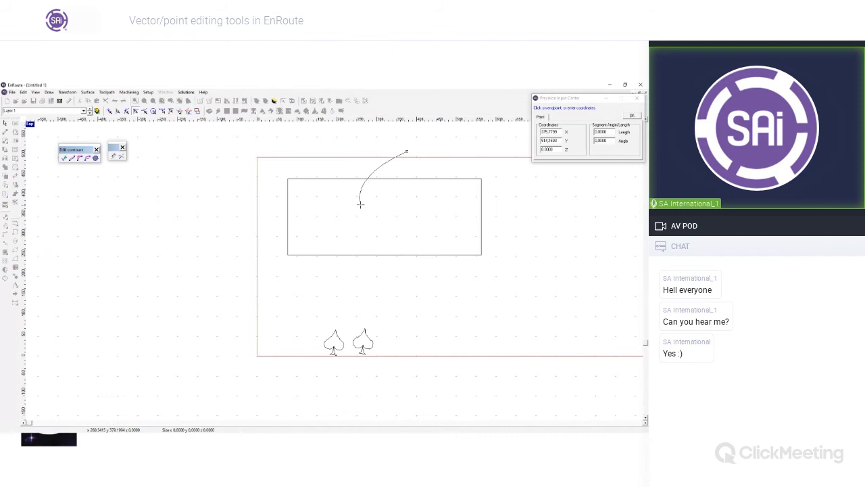
pyautogui.moveTo(390, 243); pyautogui.dragTo(356, 226)
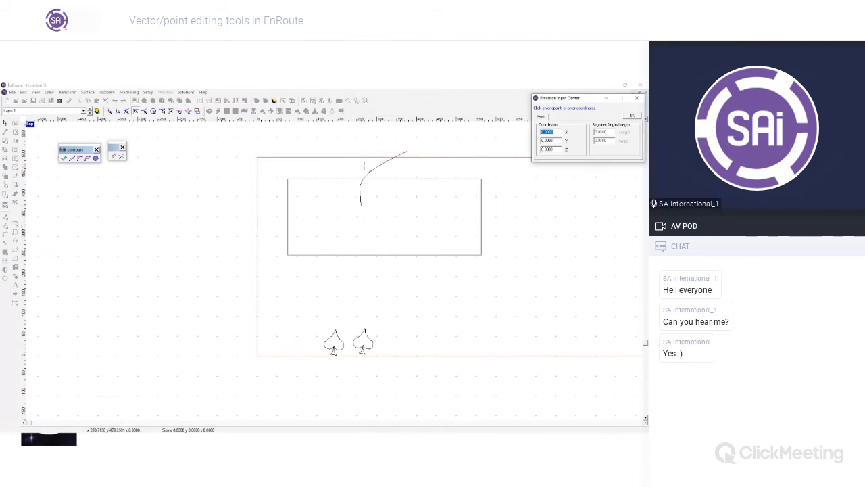
pyautogui.click(357, 154)
pyautogui.moveTo(395, 241); pyautogui.dragTo(377, 276)
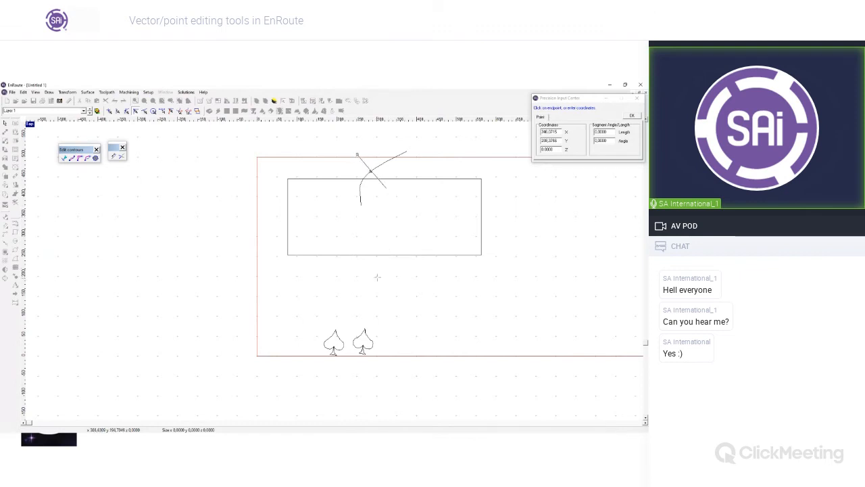
pyautogui.click(418, 310)
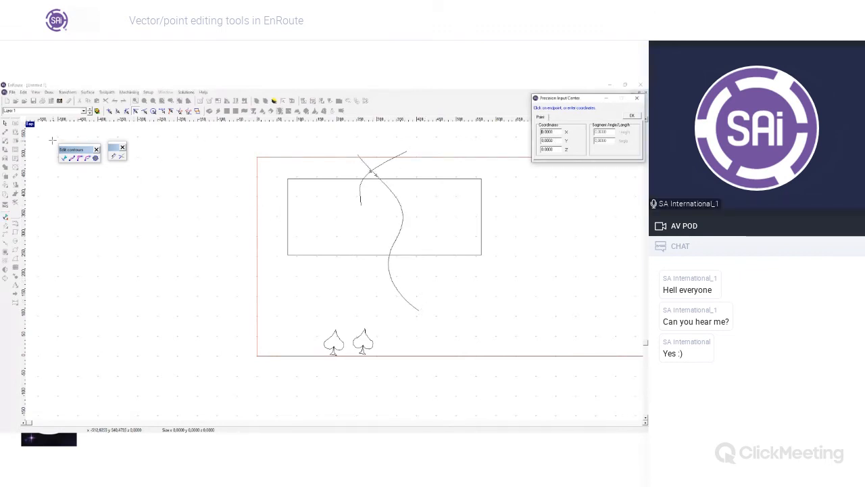
# Delete the short arc at the rectangle's upper edge, keeping the long S-shaped curve
pyautogui.click(5, 124)
pyautogui.click(391, 160)
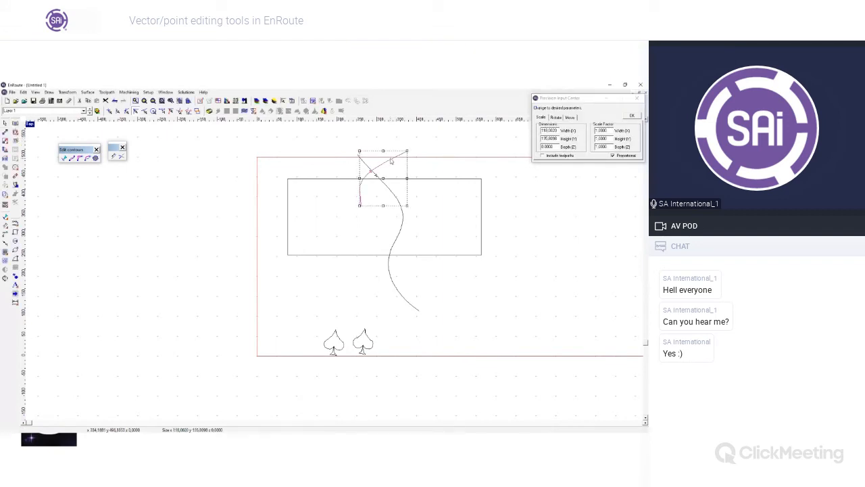
pyautogui.press('Delete')
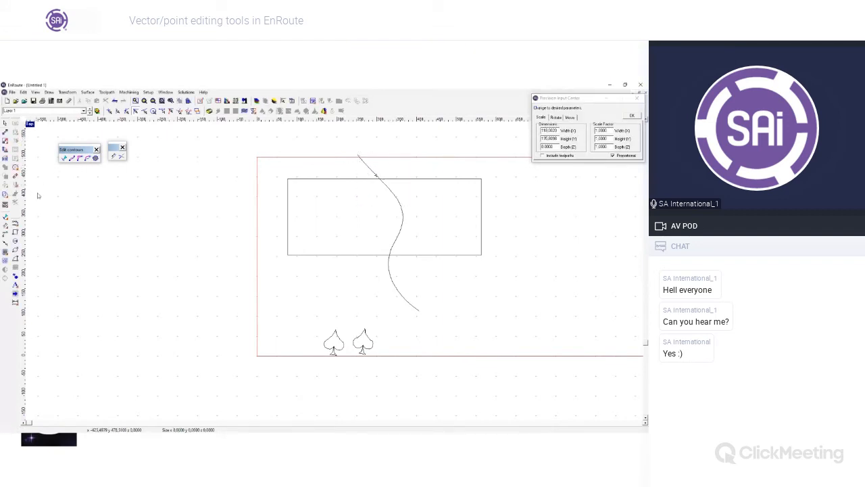
# Jigsaw weld the rectangle along the S-shaped curve, placing the left piece left of the plate and the right piece below the rectangle
pyautogui.click(6, 196)
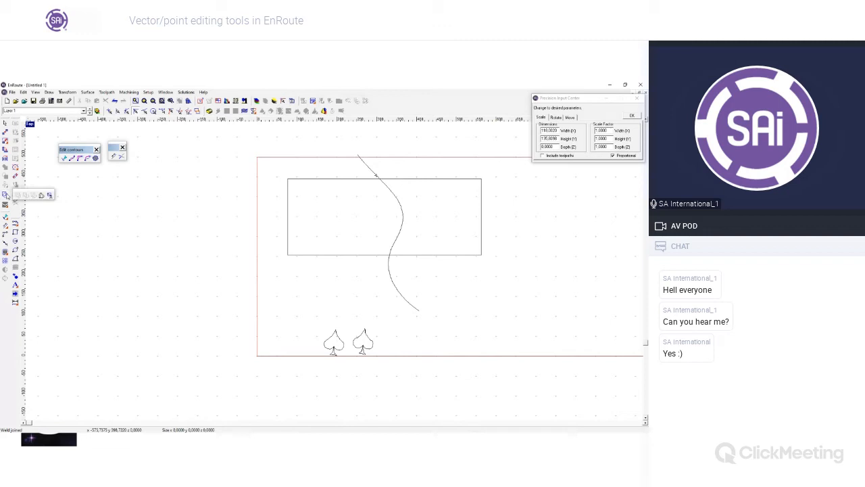
pyautogui.click(42, 195)
pyautogui.moveTo(321, 189); pyautogui.dragTo(177, 229)
pyautogui.click(449, 181)
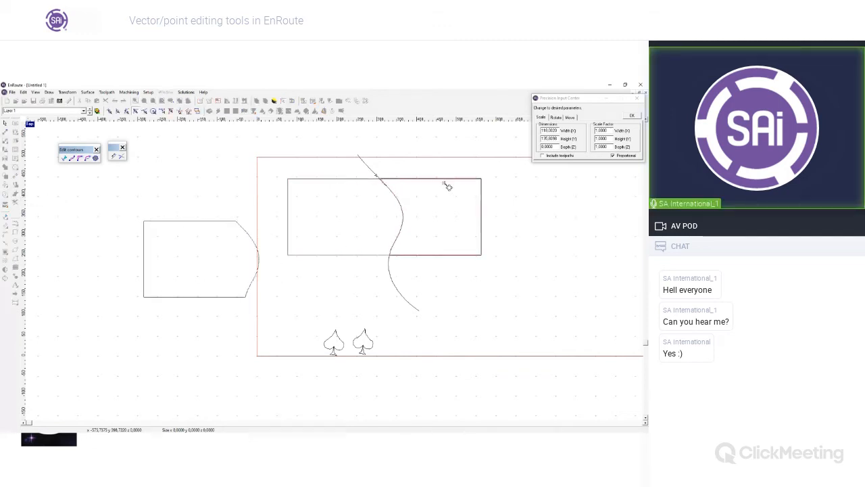
pyautogui.moveTo(447, 186); pyautogui.dragTo(530, 263)
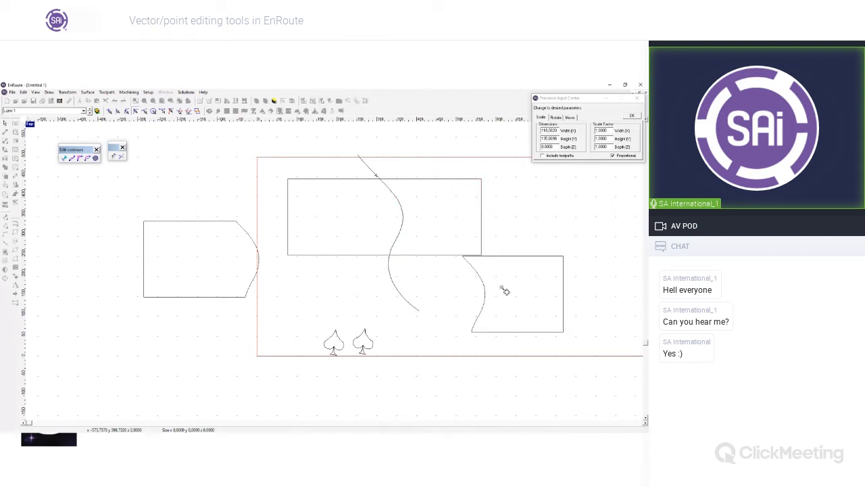
# Move the left jigsaw piece onto the plate, just below the rectangle's left part
pyautogui.click(6, 126)
pyautogui.click(226, 228)
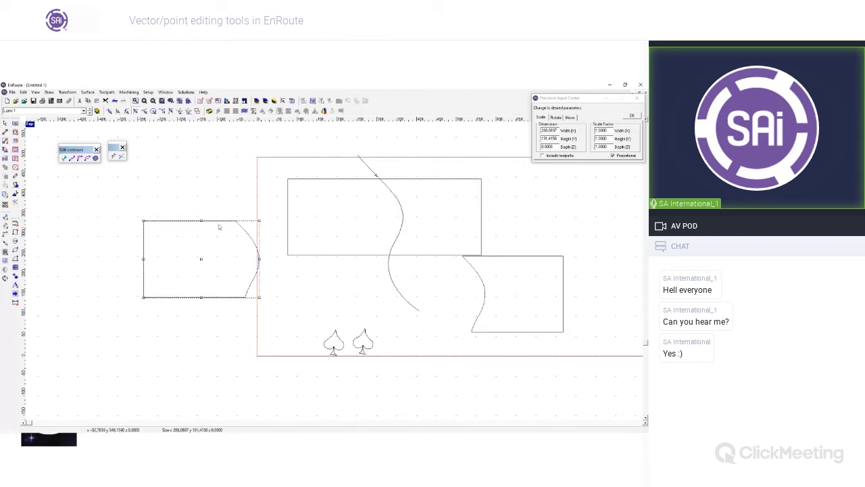
pyautogui.moveTo(201, 260); pyautogui.dragTo(299, 290)
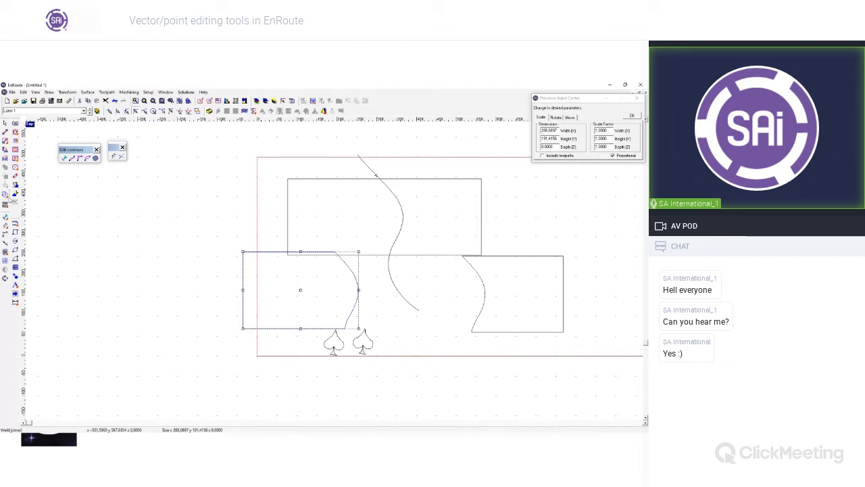
# Cut the right jigsaw piece along a slanted line into open contours and move its right end away to the right
pyautogui.click(6, 194)
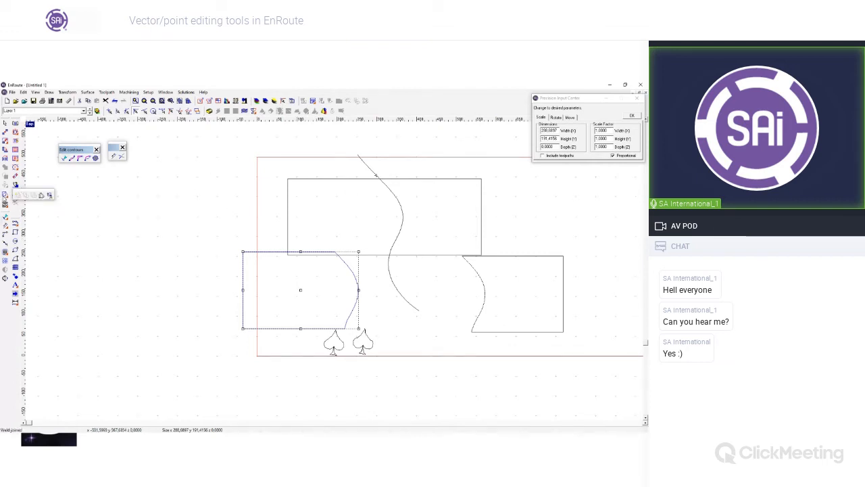
pyautogui.click(49, 196)
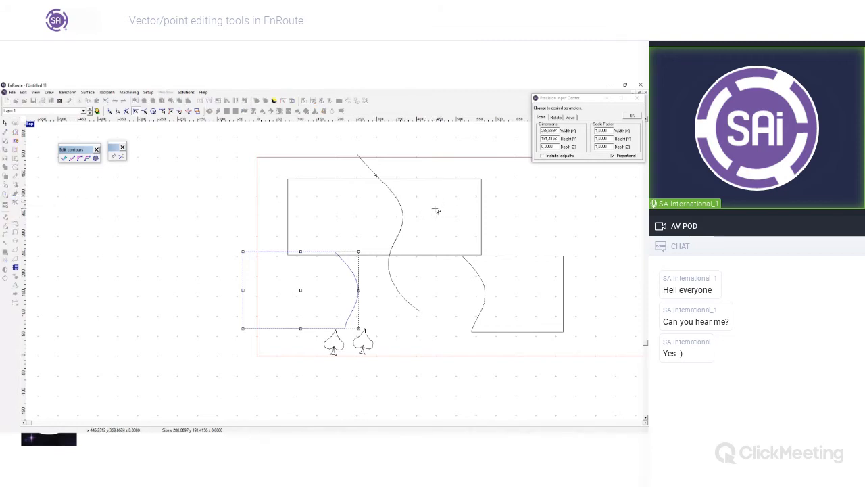
pyautogui.moveTo(520, 240); pyautogui.dragTo(538, 273)
pyautogui.rightClick(555, 345)
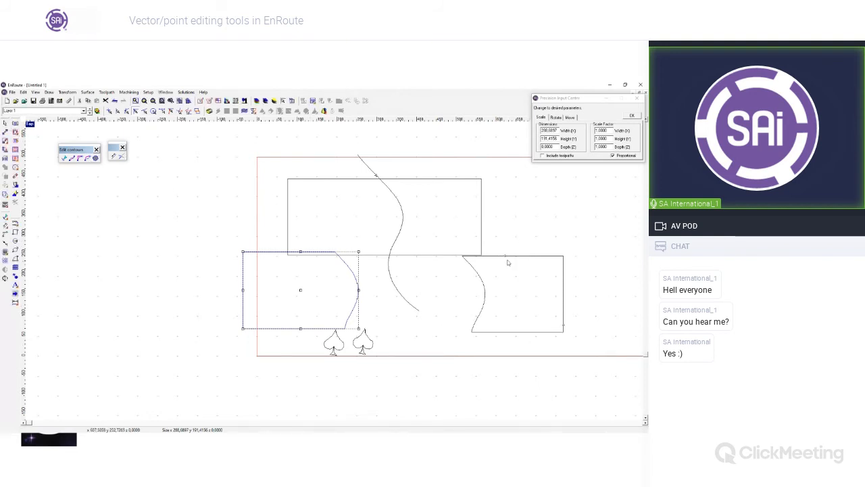
pyautogui.click(559, 278)
pyautogui.moveTo(547, 293); pyautogui.dragTo(586, 293)
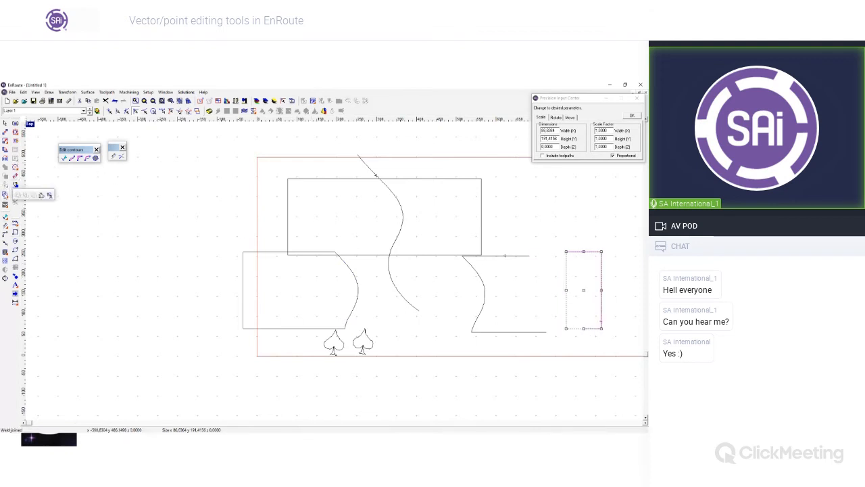
# Slice the left jigsaw piece along a slanted line into two closed parts and move both parts left, slightly apart
pyautogui.click(6, 194)
pyautogui.moveTo(249, 226); pyautogui.dragTo(295, 348)
pyautogui.click(243, 292)
pyautogui.moveTo(266, 292); pyautogui.dragTo(207, 301)
pyautogui.click(285, 295)
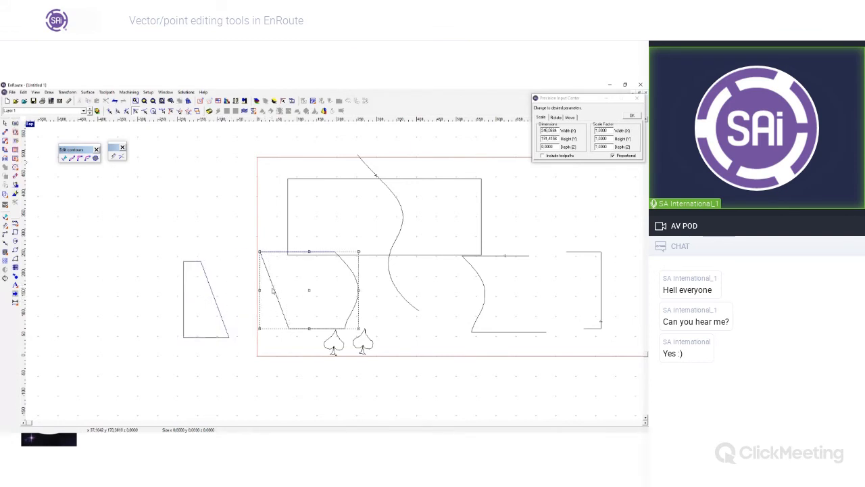
pyautogui.moveTo(310, 291); pyautogui.dragTo(251, 280)
pyautogui.click(218, 229)
# Delete all the sliced pieces and the S-shaped curve, keeping the rectangle and the two spades
pyautogui.moveTo(149, 162); pyautogui.dragTo(305, 363)
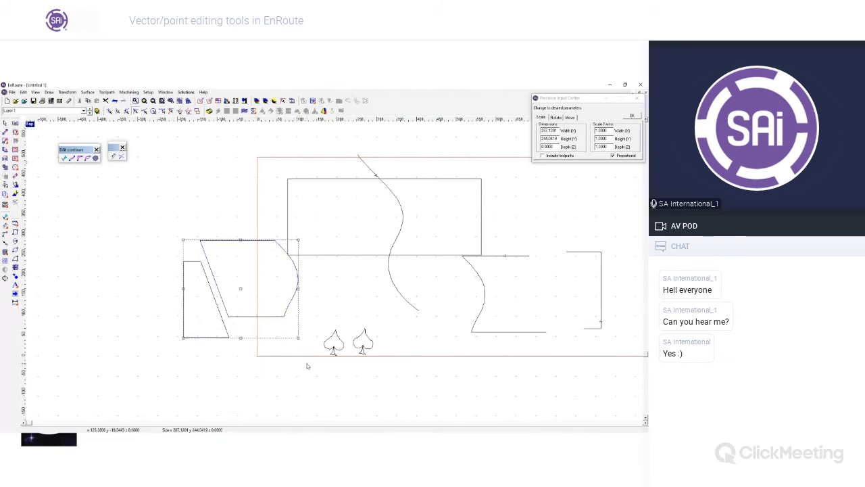
pyautogui.press('Delete')
pyautogui.click(362, 164)
pyautogui.press('Delete')
pyautogui.click(506, 256)
pyautogui.press('Delete')
pyautogui.click(578, 254)
pyautogui.press('Delete')
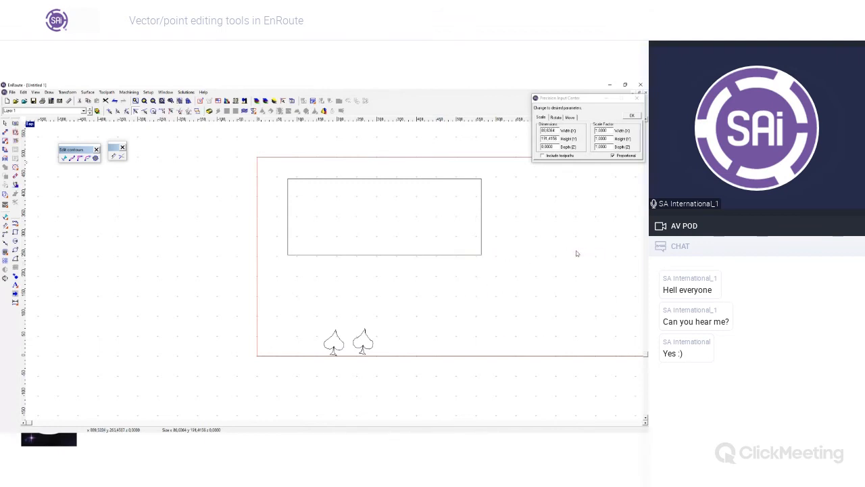
# Explode the wide rectangle's contour into separate segments
pyautogui.click(317, 179)
pyautogui.click(68, 92)
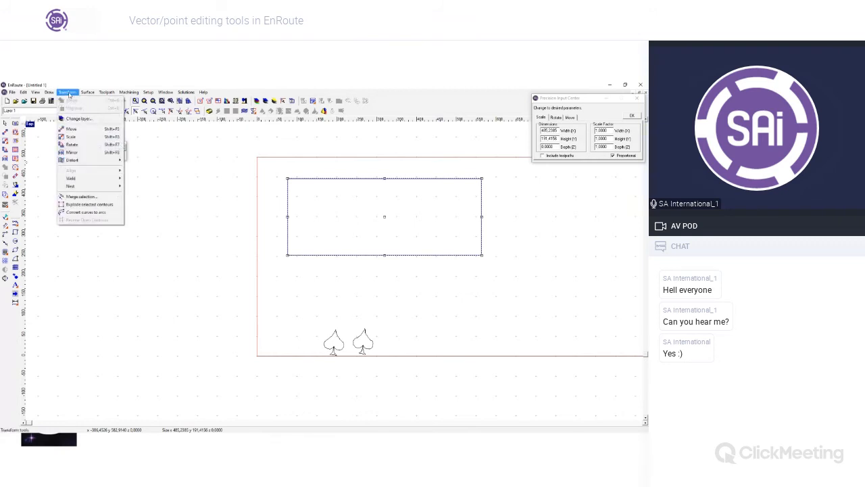
pyautogui.click(105, 206)
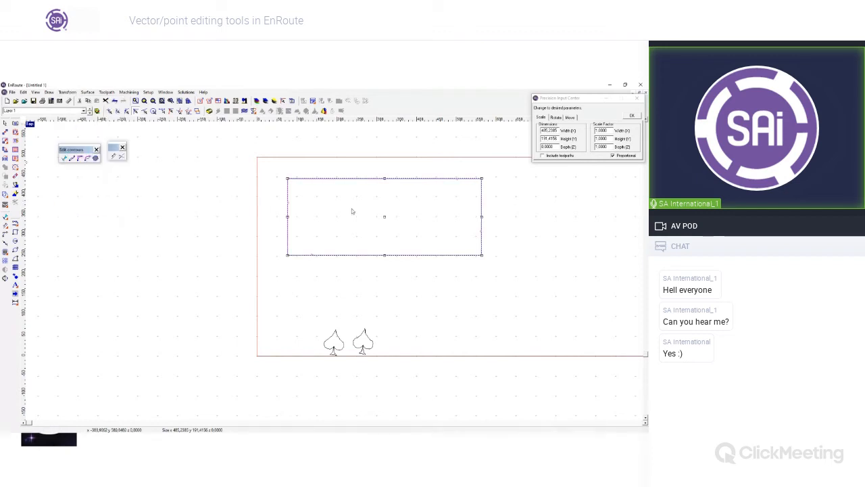
# Move the exploded rectangle's right side away to the right, and undo the move
pyautogui.click(477, 217)
pyautogui.click(482, 216)
pyautogui.moveTo(482, 217); pyautogui.dragTo(502, 209)
pyautogui.hotkey('ctrl', 'z')
# Reverse the direction of the open contour forming the rectangle's right side
pyautogui.click(87, 92)
pyautogui.moveTo(67, 92)
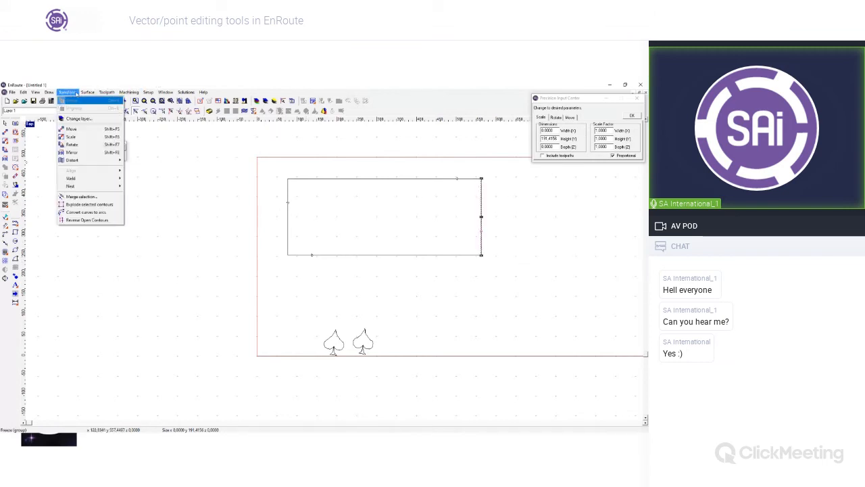
pyautogui.click(97, 220)
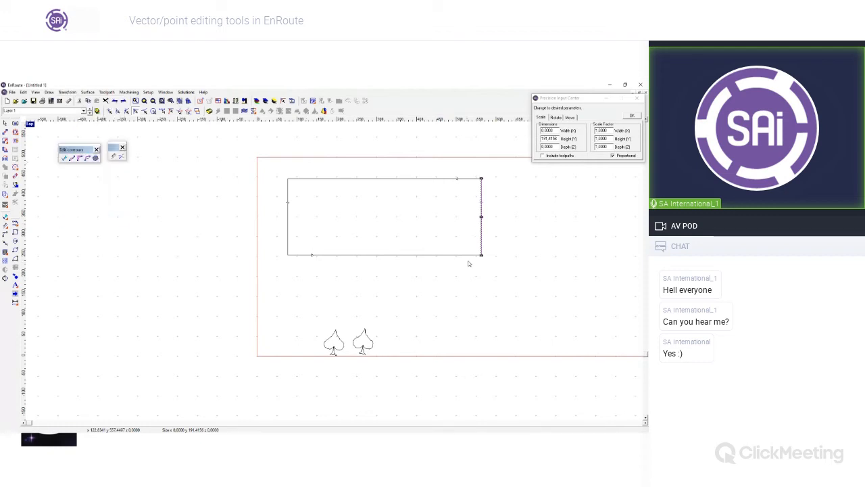
pyautogui.scroll(2, 497, 205)
pyautogui.scroll(1, 489, 198)
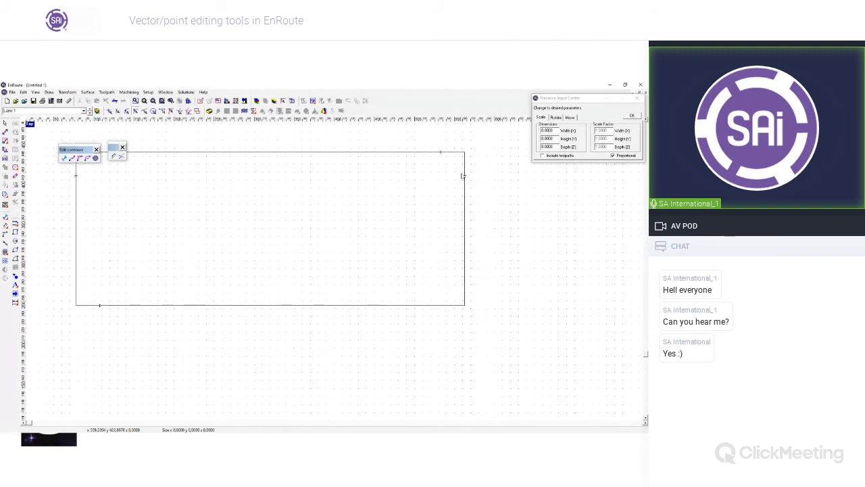
pyautogui.scroll(-2, 548, 250)
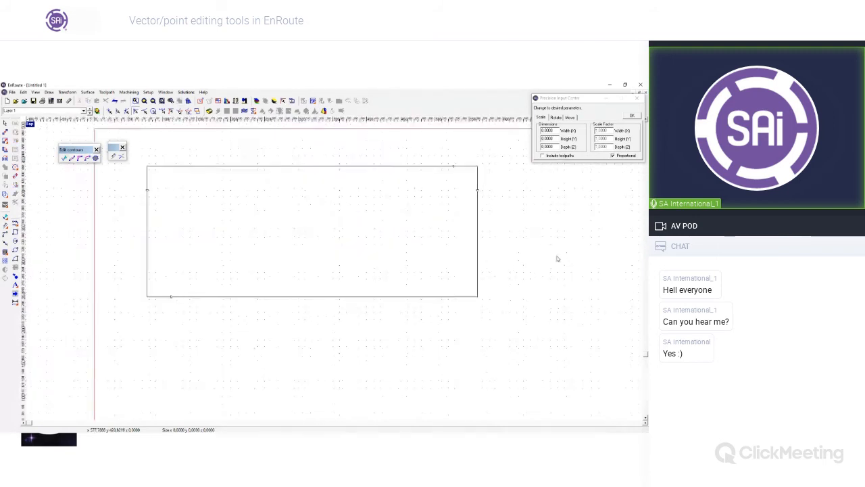
# Merge the rectangle's four separate segments into one contour with a merge tolerance of 0.0250
pyautogui.moveTo(188, 156); pyautogui.dragTo(509, 310)
pyautogui.click(66, 92)
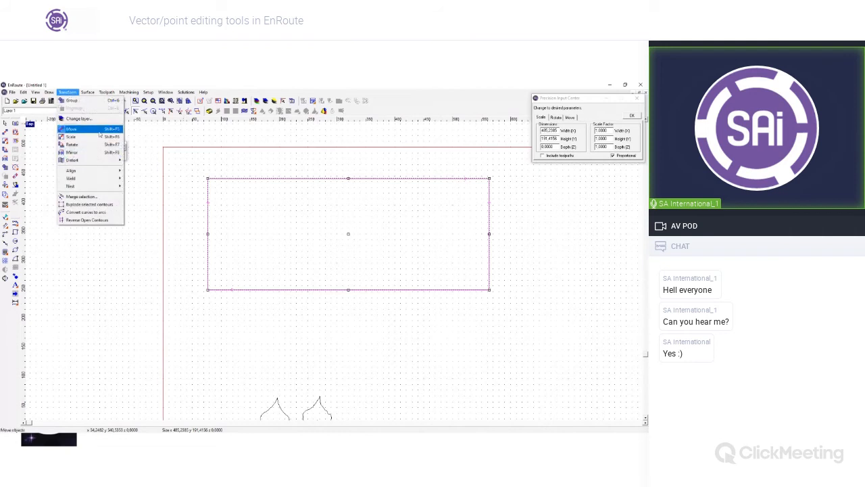
pyautogui.click(81, 197)
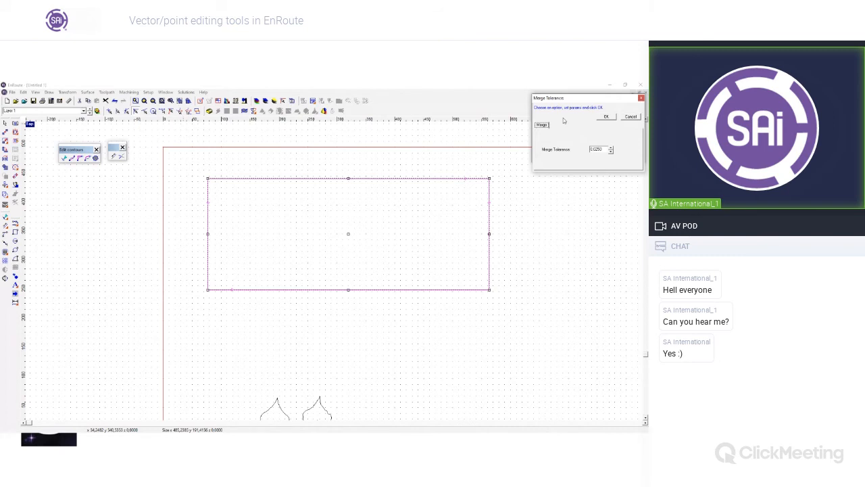
pyautogui.click(607, 118)
# Shrink the merged rectangle from its upper-left corner to about 275 mm wide and 124 mm high
pyautogui.click(573, 256)
pyautogui.click(321, 179)
pyautogui.moveTo(212, 180); pyautogui.dragTo(330, 217)
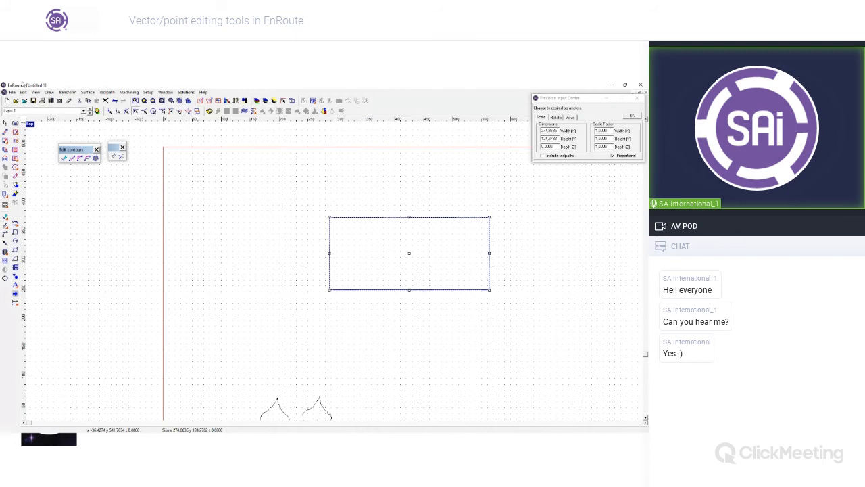
# Enable contour merging on paste in the general preferences and accept the settings
pyautogui.click(48, 93)
pyautogui.click(36, 91)
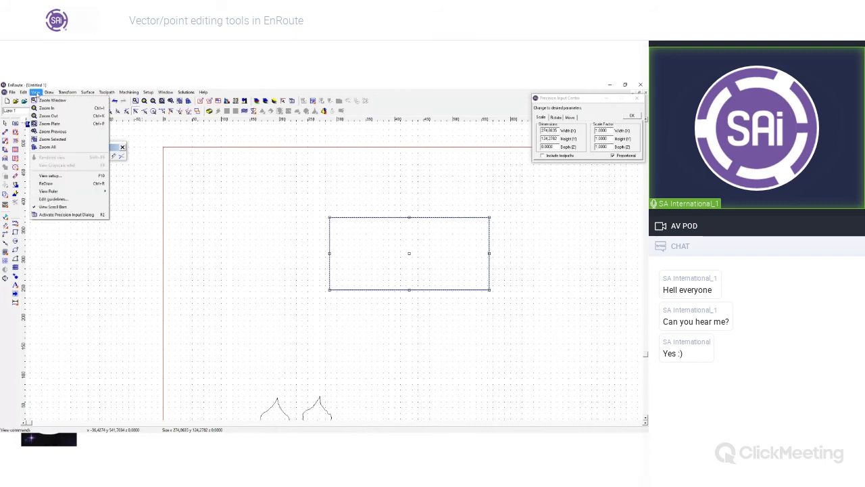
pyautogui.click(69, 177)
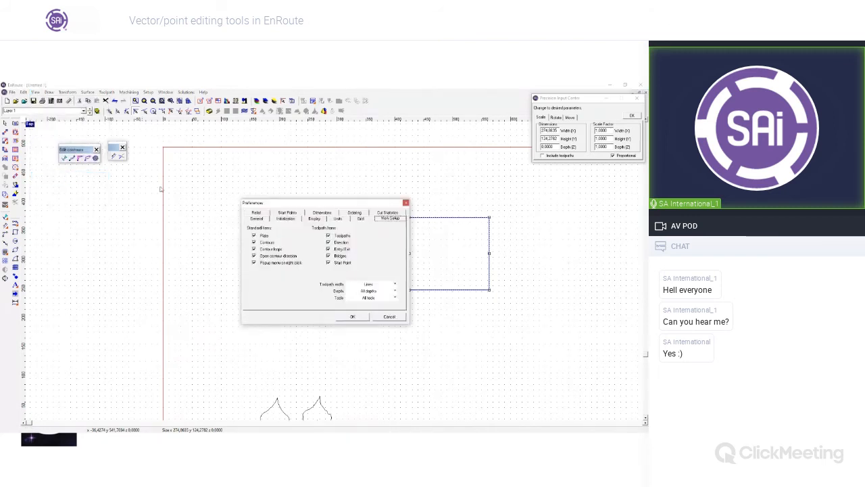
pyautogui.click(258, 220)
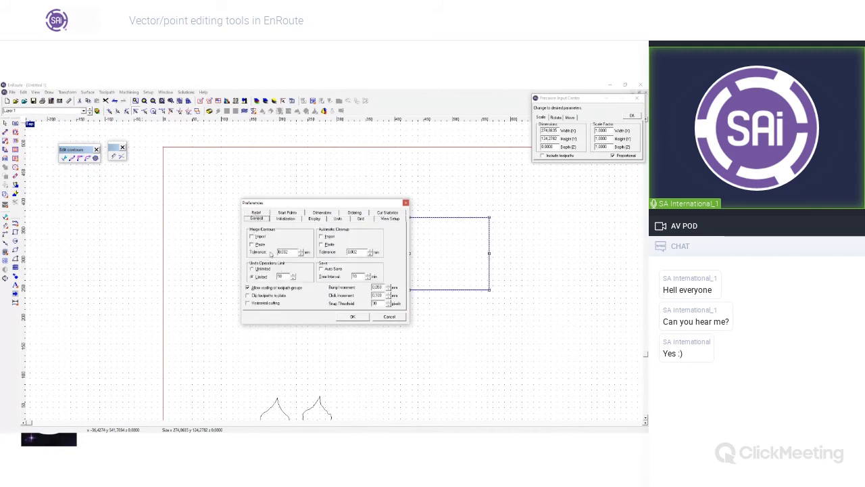
pyautogui.click(251, 236)
pyautogui.click(251, 244)
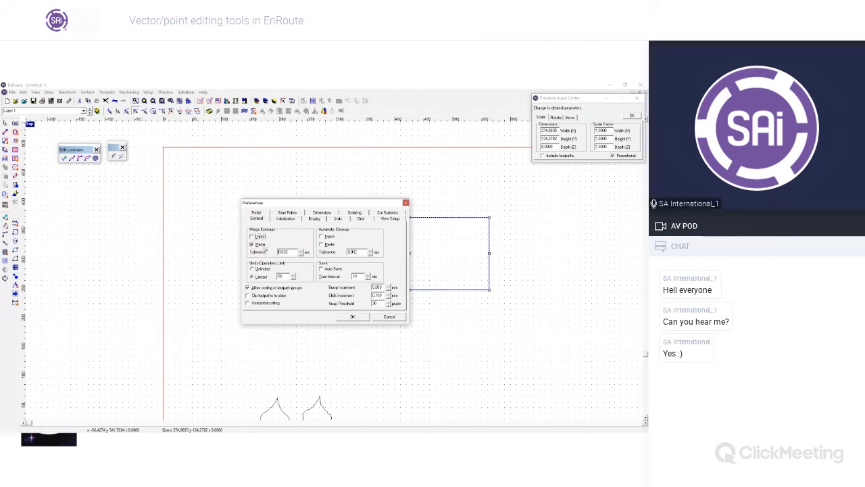
pyautogui.doubleClick(285, 252)
pyautogui.click(364, 319)
# Delete the merged rectangle, keeping the two spades
pyautogui.scroll(-3, 344, 327)
pyautogui.scroll(4, 406, 368)
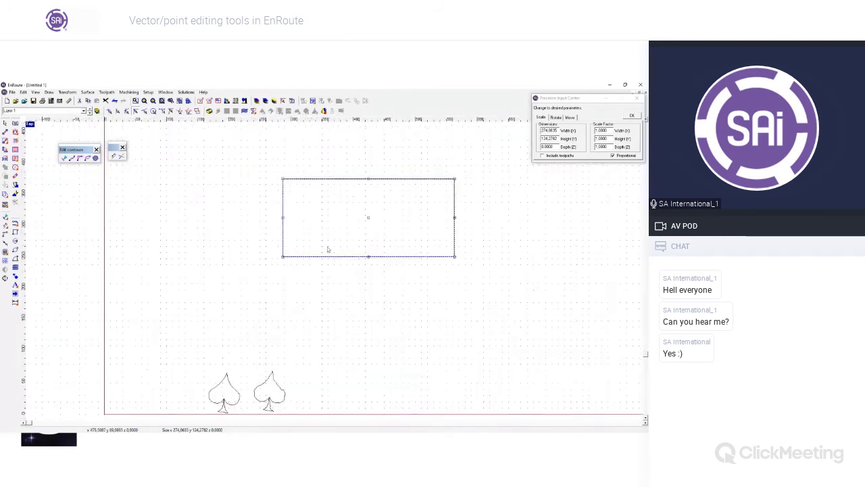
pyautogui.click(332, 171)
pyautogui.click(333, 180)
pyautogui.press('Delete')
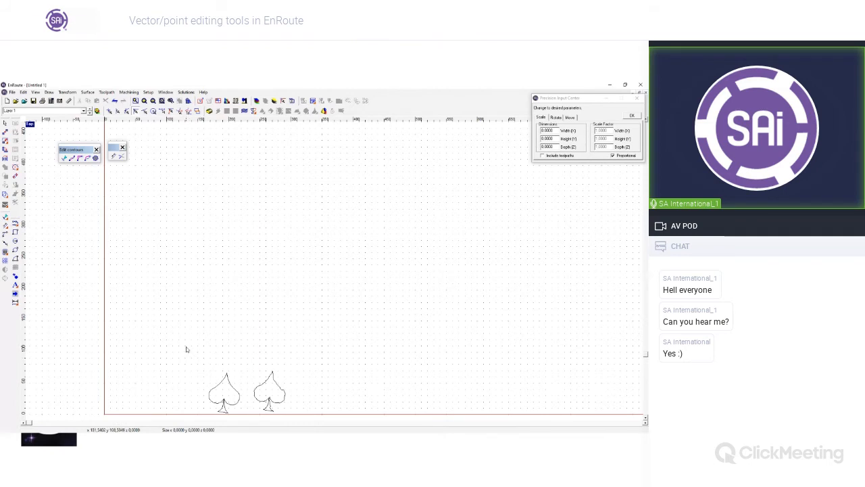
# Enlarge both spades together to about 366 by 273 mm and move them up and left inside the plate
pyautogui.moveTo(188, 350); pyautogui.dragTo(315, 427)
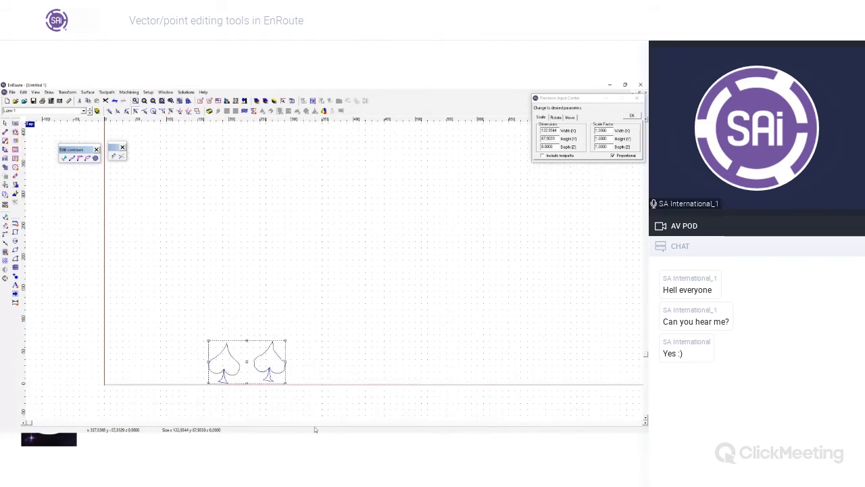
pyautogui.moveTo(284, 341); pyautogui.dragTo(436, 215)
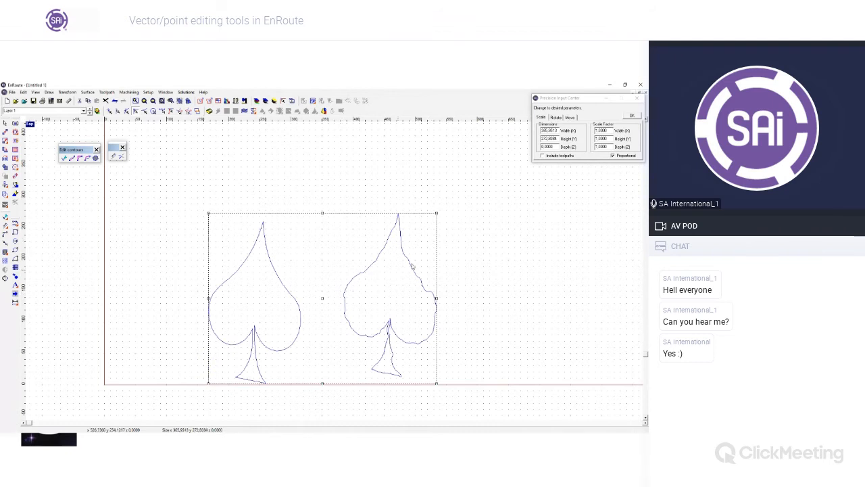
pyautogui.moveTo(323, 296); pyautogui.dragTo(230, 273)
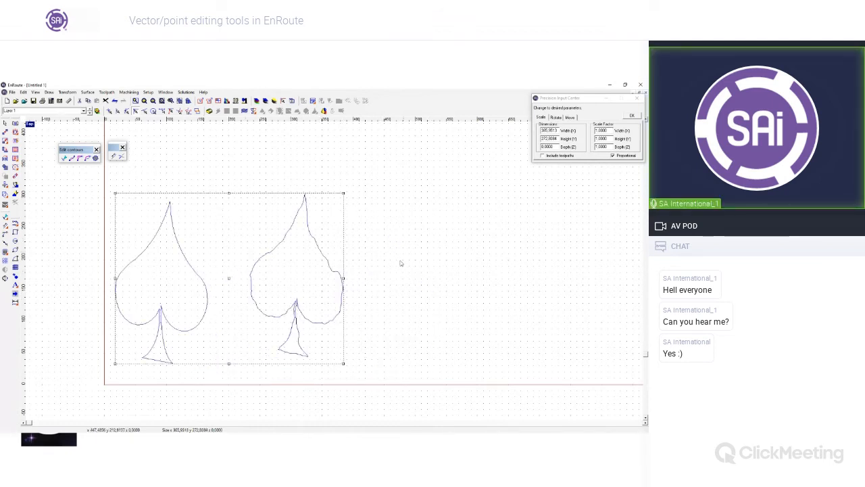
# Linearize the bottom edge of the right spade's stem between its two lower corners
pyautogui.click(436, 282)
pyautogui.click(262, 261)
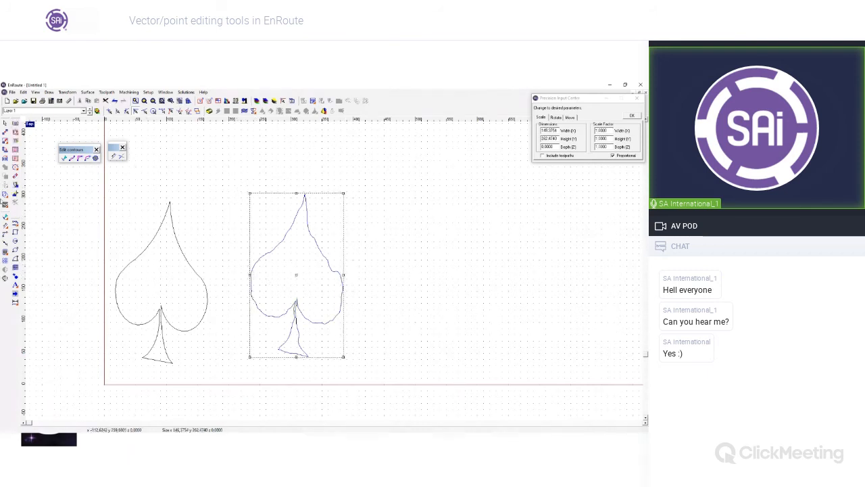
pyautogui.moveTo(6, 218)
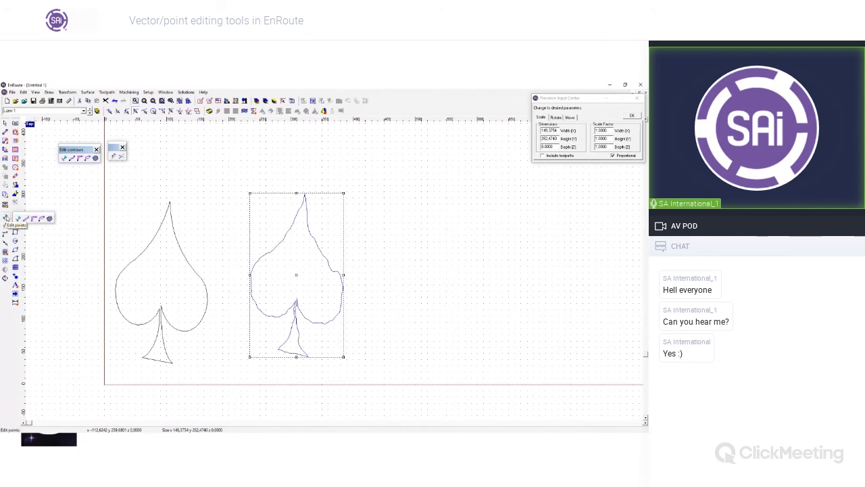
pyautogui.moveTo(79, 150); pyautogui.dragTo(106, 204)
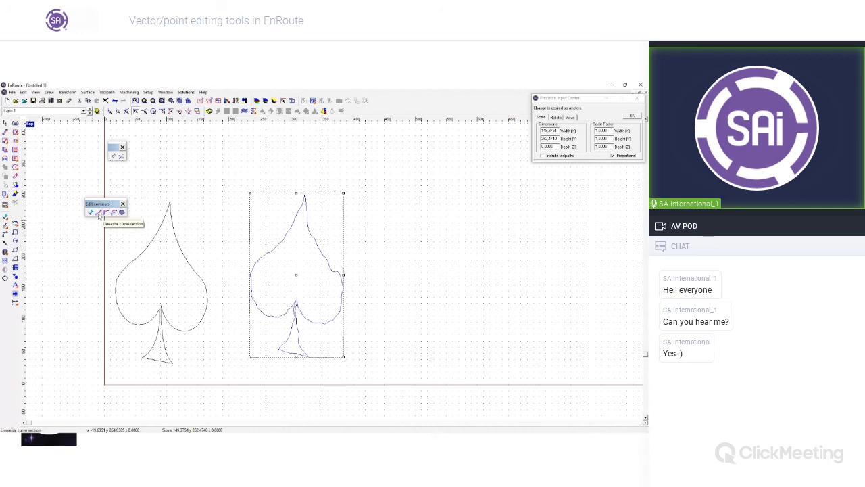
pyautogui.click(98, 214)
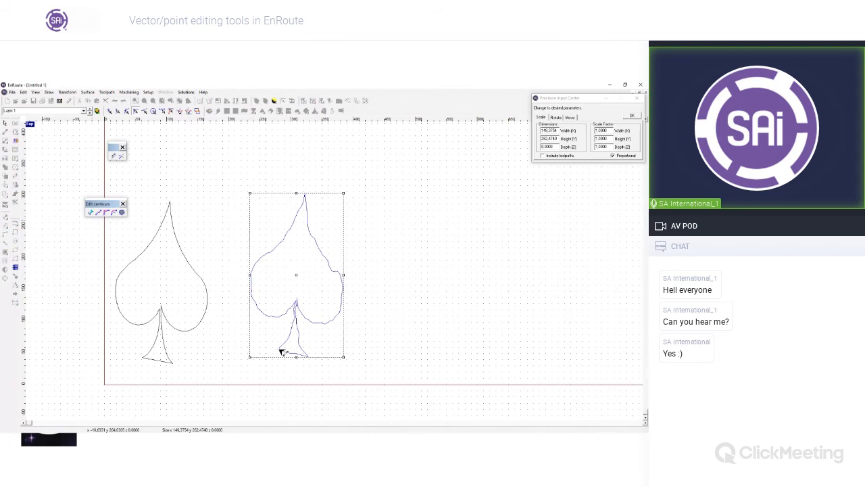
pyautogui.scroll(1, 283, 352)
pyautogui.scroll(3, 284, 355)
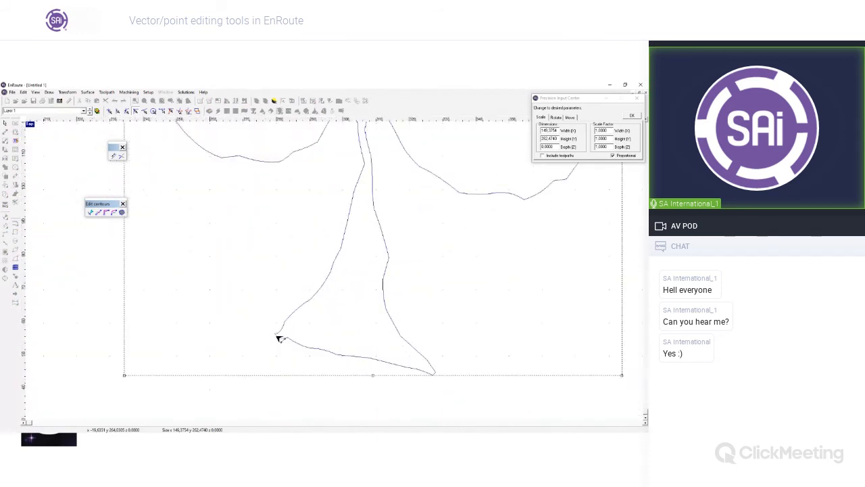
pyautogui.click(436, 372)
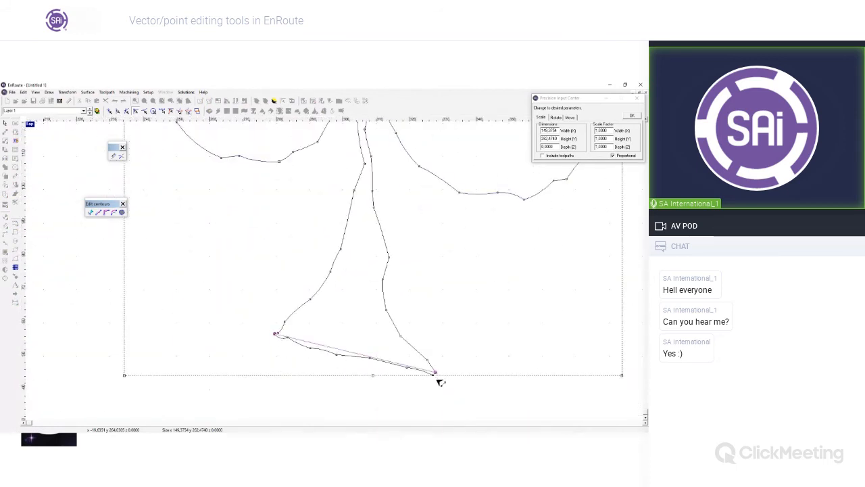
pyautogui.click(439, 383)
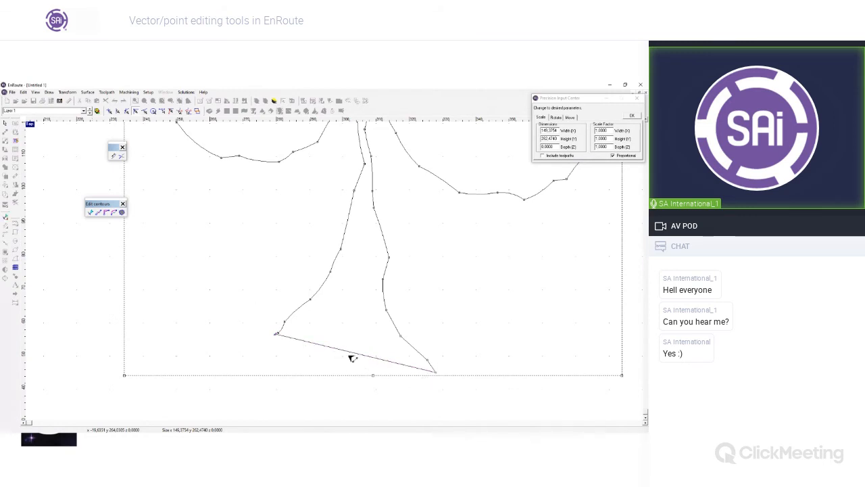
pyautogui.scroll(-3, 399, 297)
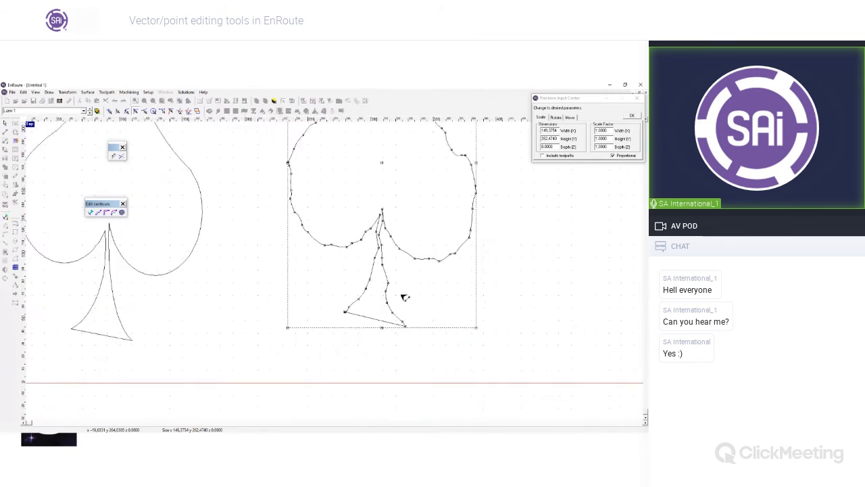
pyautogui.press('Delete')
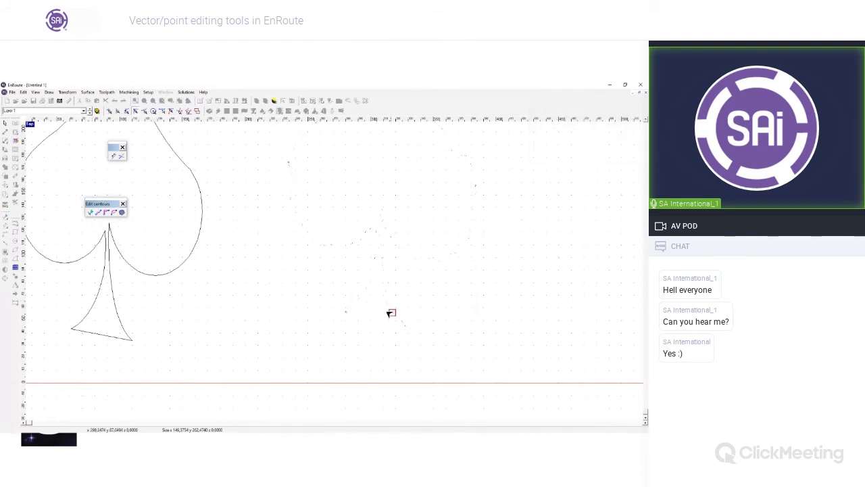
pyautogui.hotkey('ctrl', 'z')
pyautogui.scroll(3, 379, 297)
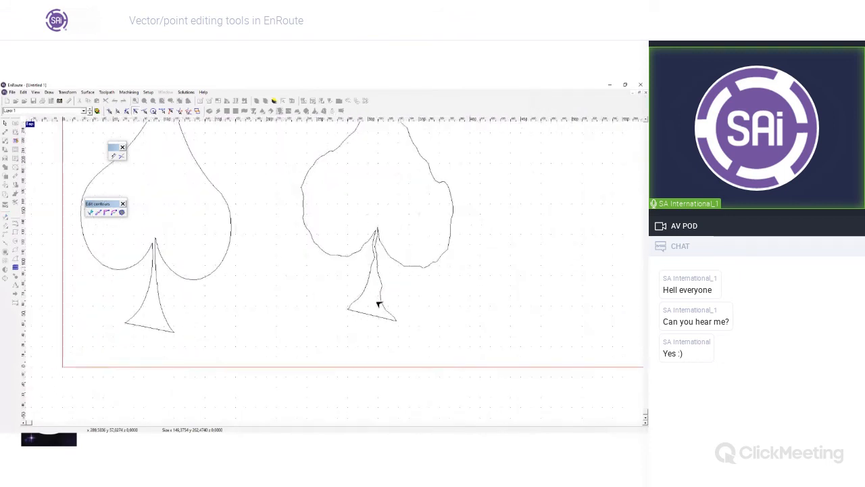
# Linearize both sides of the right spade's stem, from each lower corner up to the notch between the lobes
pyautogui.click(368, 318)
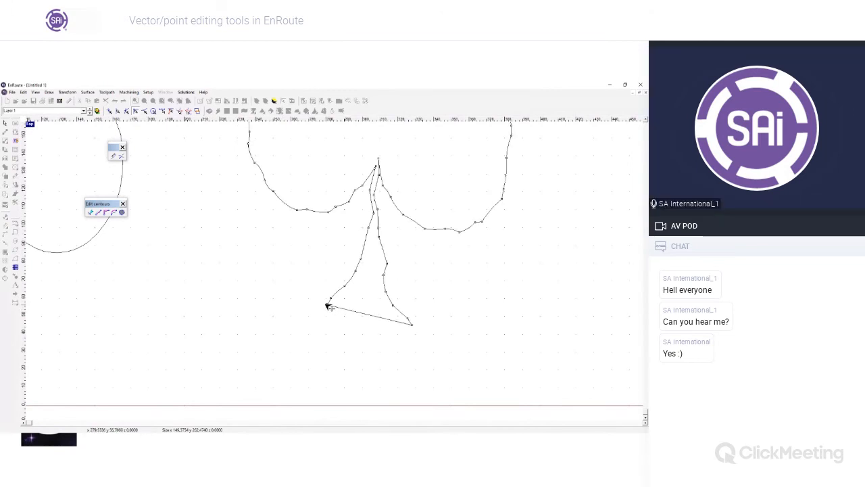
pyautogui.scroll(-3, 318, 303)
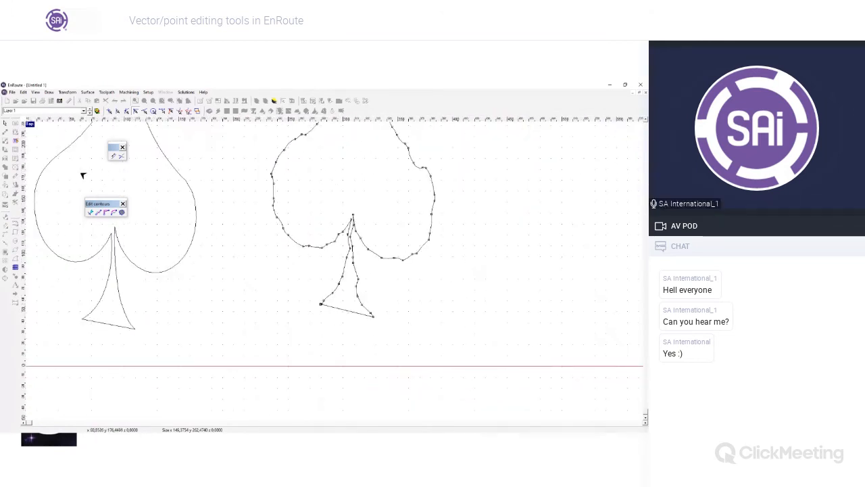
pyautogui.click(93, 213)
pyautogui.scroll(3, 325, 305)
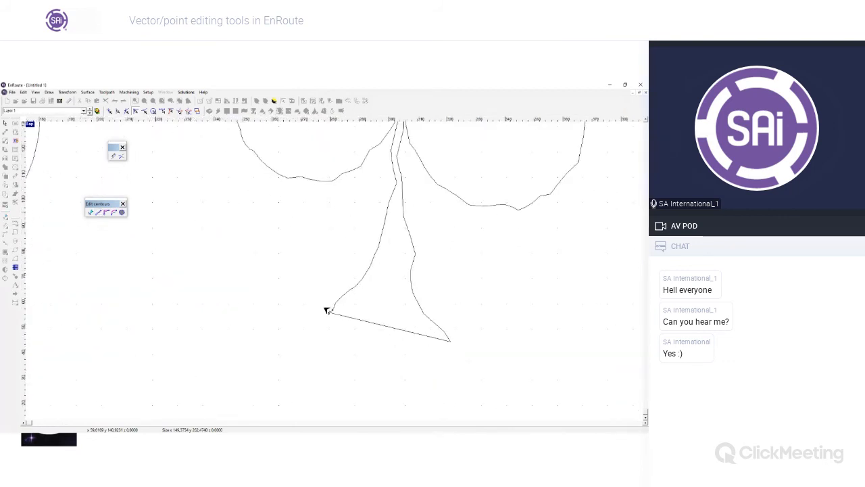
pyautogui.scroll(2, 333, 317)
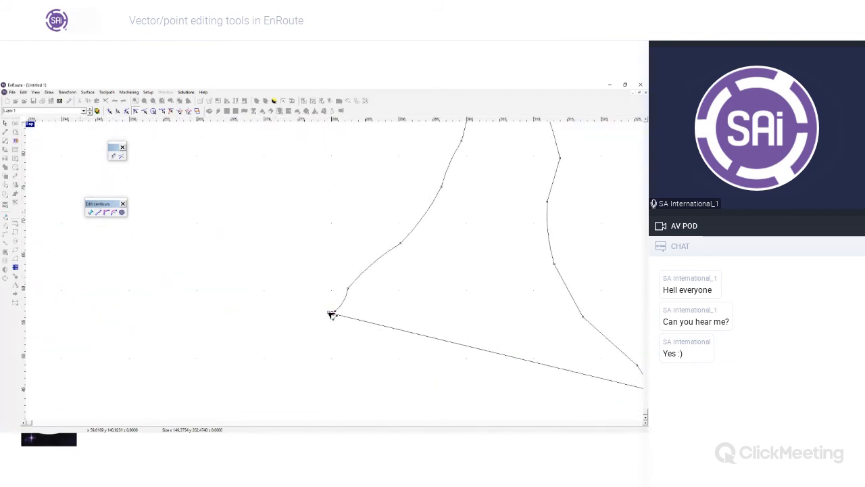
pyautogui.scroll(-3, 473, 239)
pyautogui.scroll(4, 456, 174)
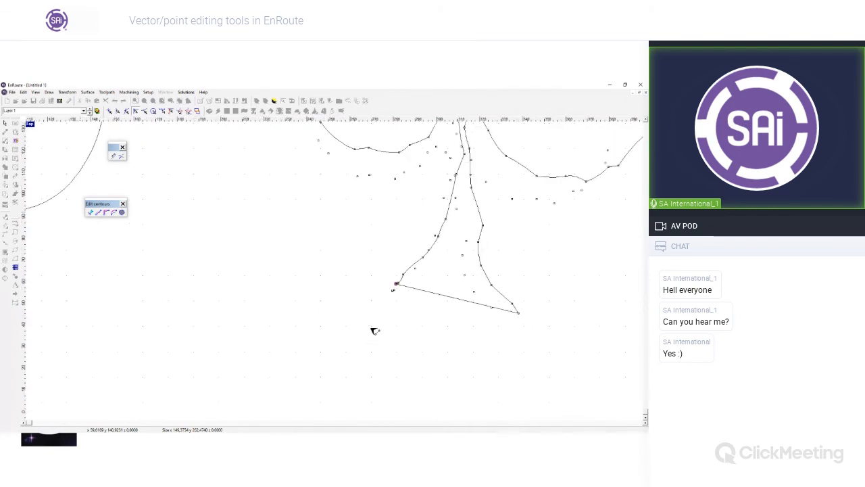
pyautogui.click(428, 132)
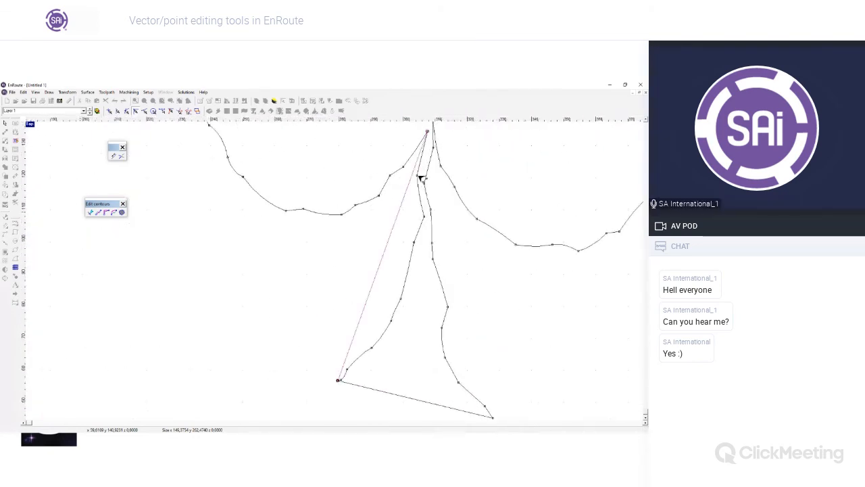
pyautogui.click(406, 220)
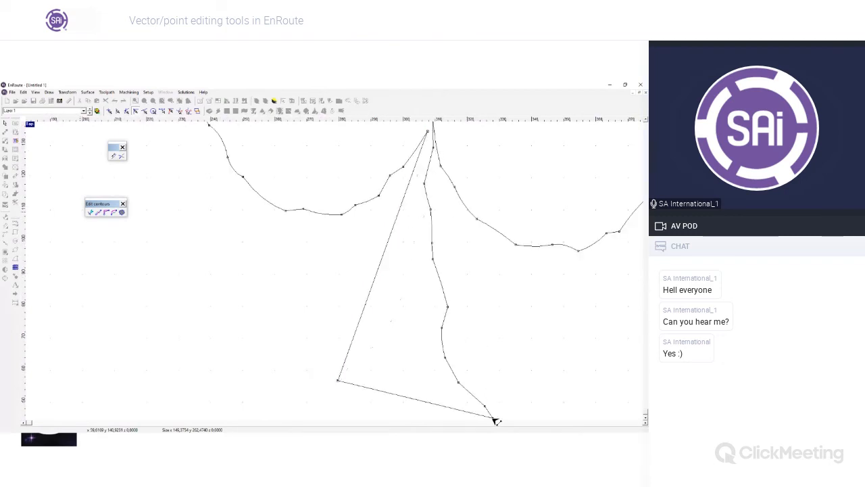
pyautogui.scroll(-2, 433, 389)
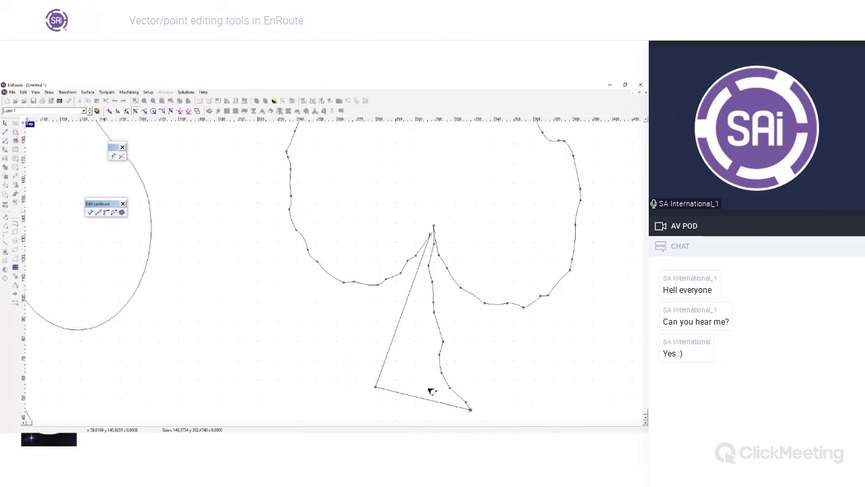
pyautogui.click(440, 238)
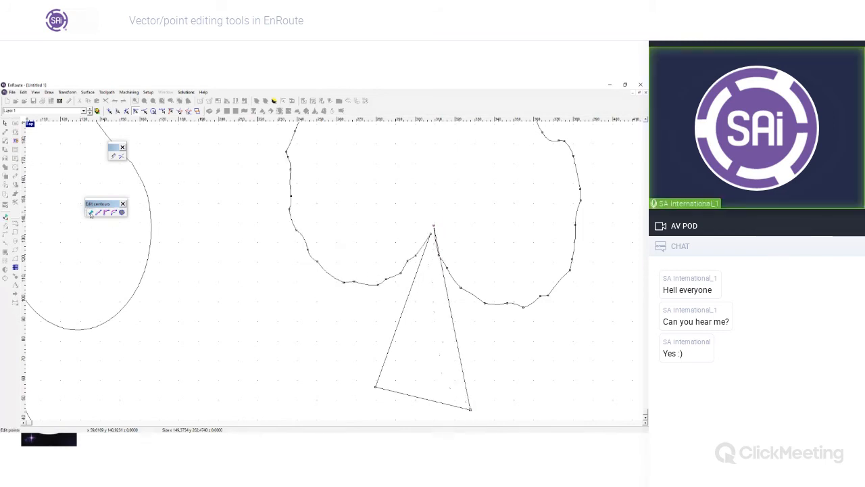
# Bend both straight sides of the right spade's stem inward into concave curves
pyautogui.moveTo(403, 313); pyautogui.dragTo(417, 327)
pyautogui.click(458, 338)
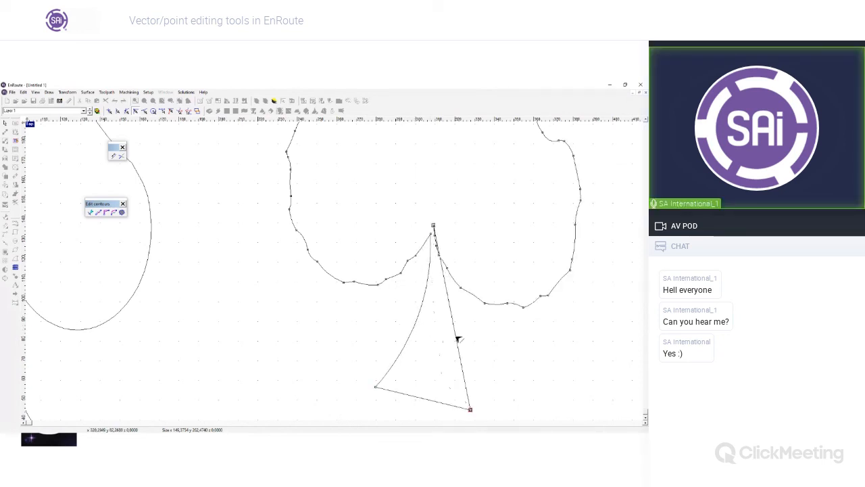
pyautogui.press('Delete')
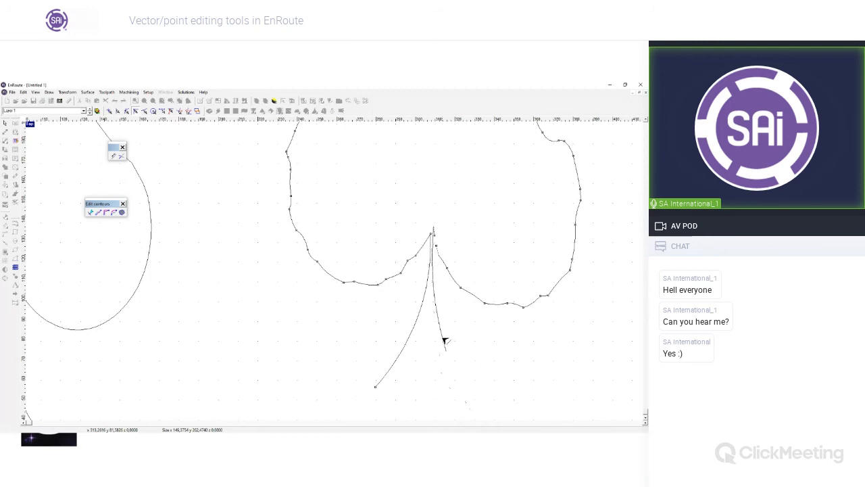
pyautogui.scroll(-5, 291, 276)
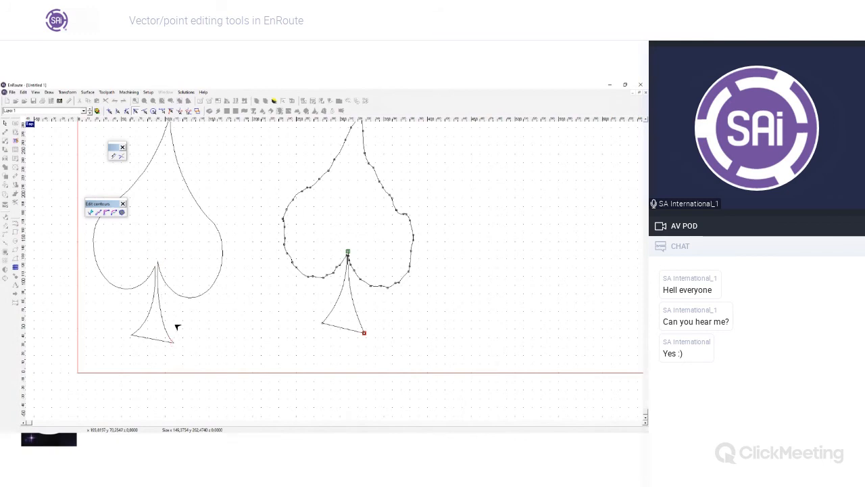
# Smooth the right spade's left lobe with the Smooth Approximation tool, from the stem notch up to the lobe's outer shoulder
pyautogui.click(115, 212)
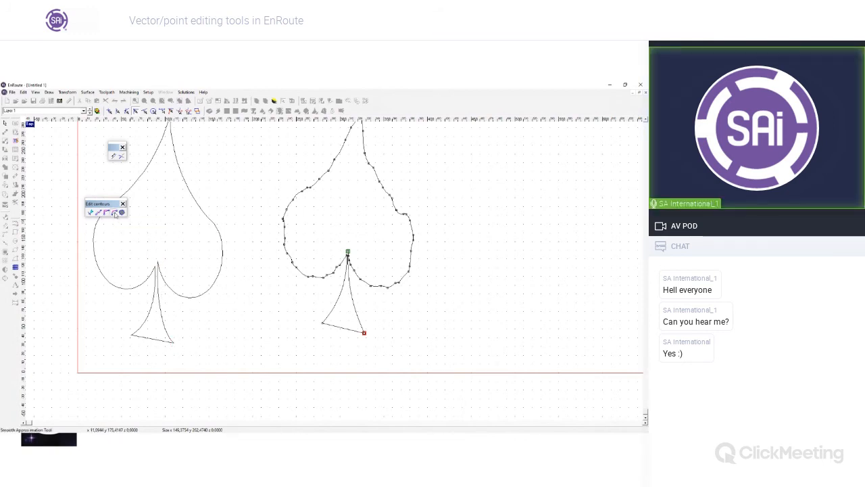
pyautogui.scroll(3, 338, 251)
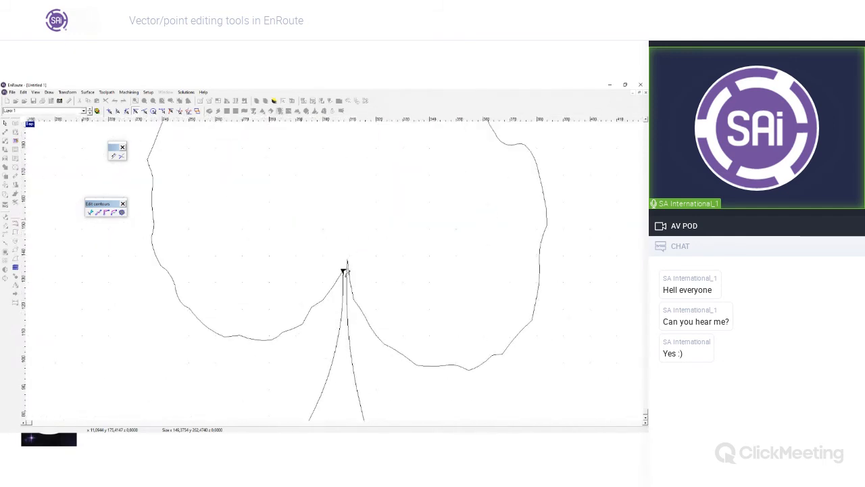
pyautogui.scroll(-3, 183, 295)
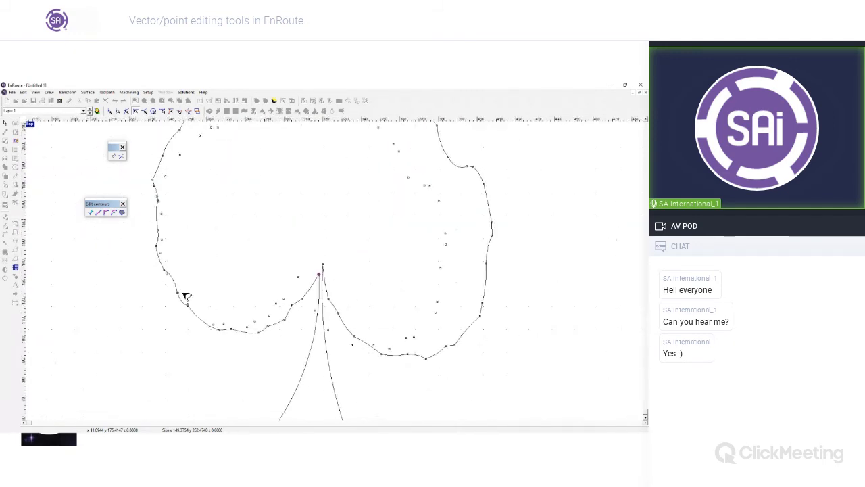
pyautogui.scroll(-1, 177, 223)
pyautogui.click(175, 215)
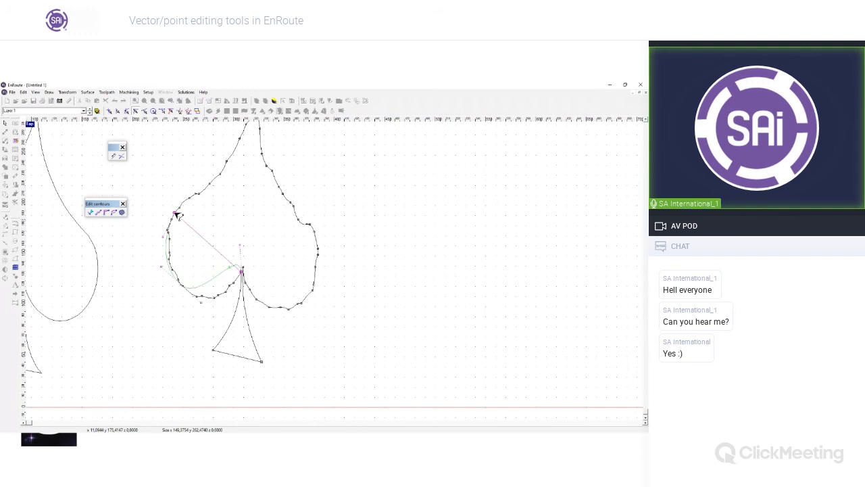
pyautogui.scroll(4, 229, 277)
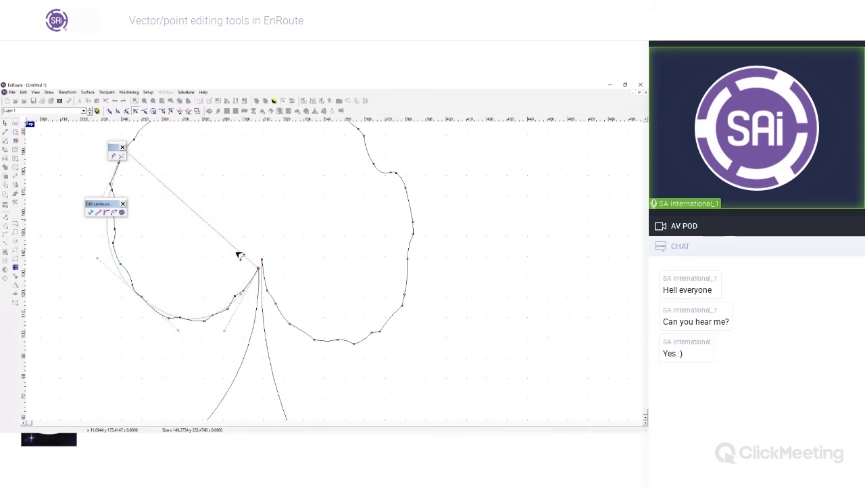
pyautogui.scroll(-4, 193, 271)
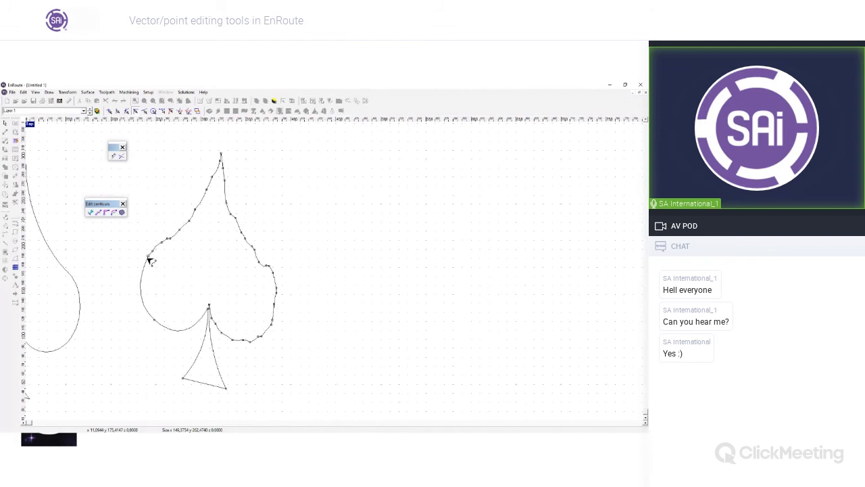
# Smooth the right spade's upper left edge from the lobe's shoulder to the tip
pyautogui.click(224, 155)
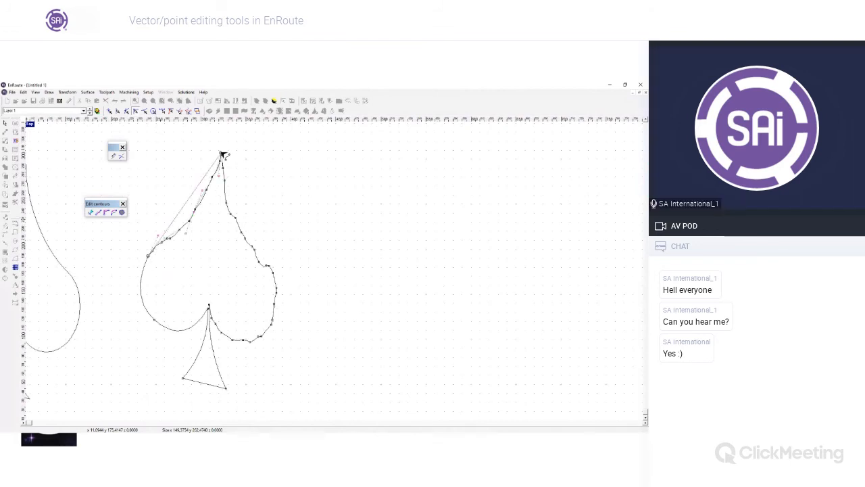
pyautogui.click(208, 219)
pyautogui.scroll(-2, 237, 223)
pyautogui.scroll(-1, 266, 227)
pyautogui.click(222, 202)
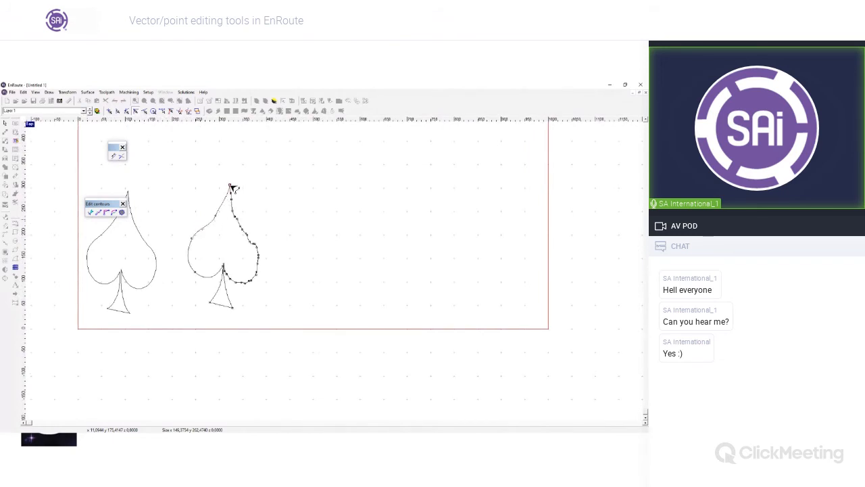
# Smooth the right spade's upper right edge from the tip down to the right lobe's shoulder
pyautogui.click(201, 231)
pyautogui.click(264, 215)
pyautogui.scroll(5, 233, 187)
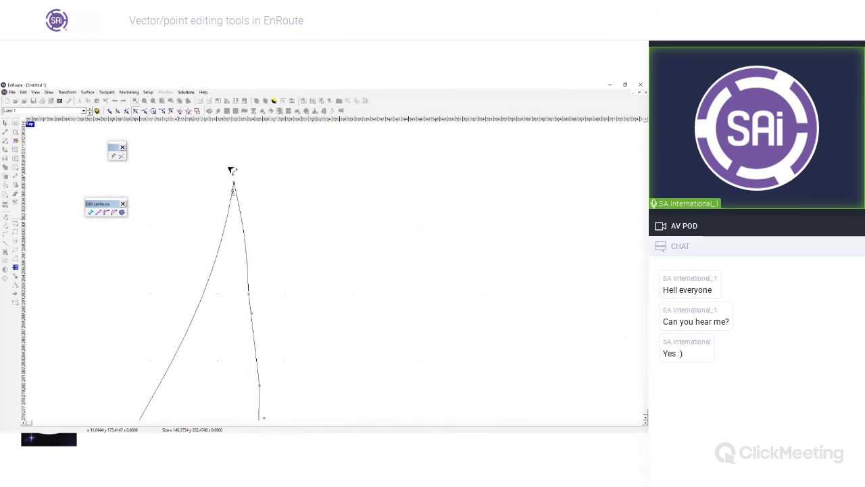
pyautogui.scroll(-5, 276, 196)
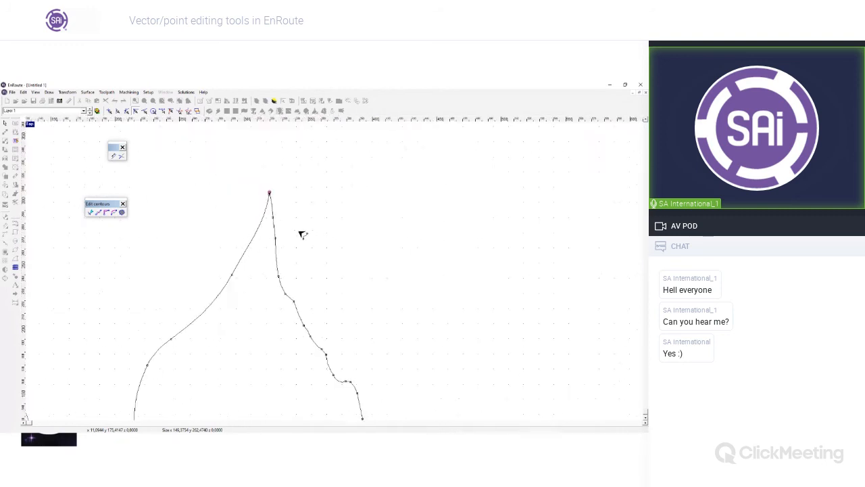
pyautogui.click(337, 340)
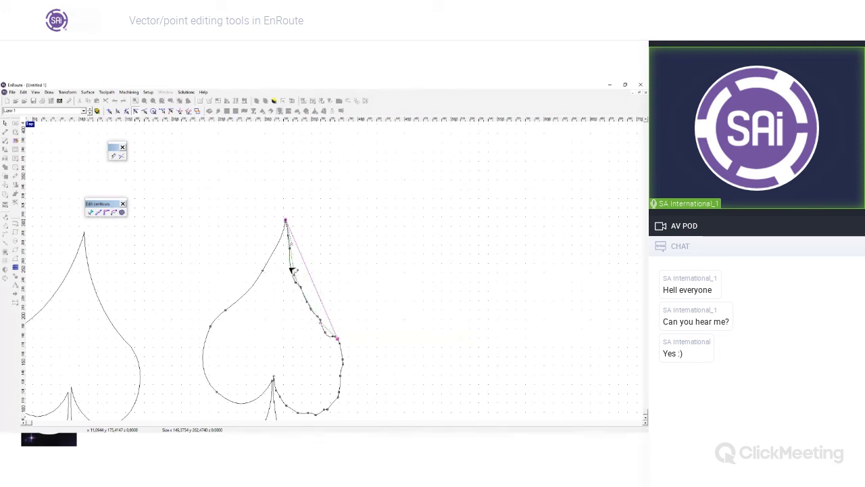
pyautogui.scroll(5, 300, 363)
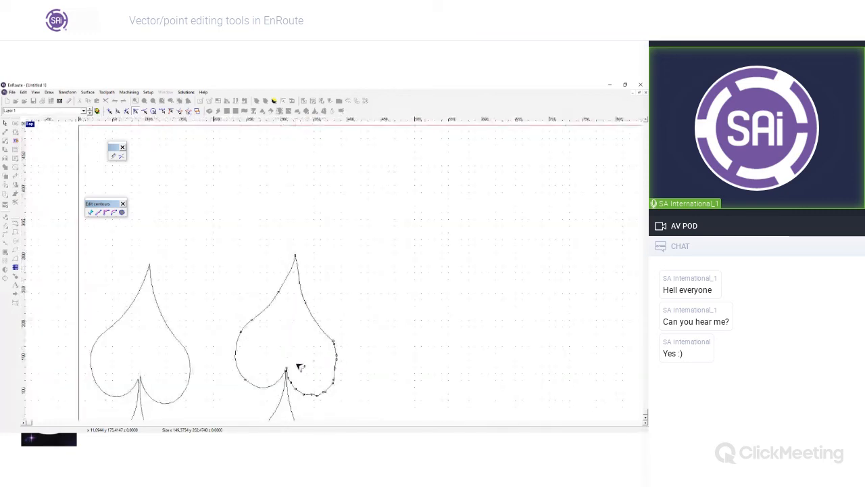
# Smooth the right spade's right lobe from the stem notch to its outer shoulder
pyautogui.scroll(2, 287, 365)
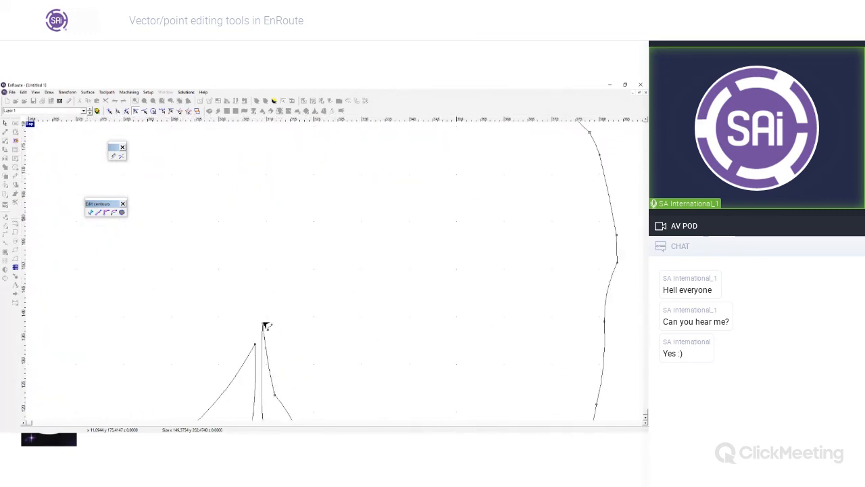
pyautogui.scroll(-3, 234, 338)
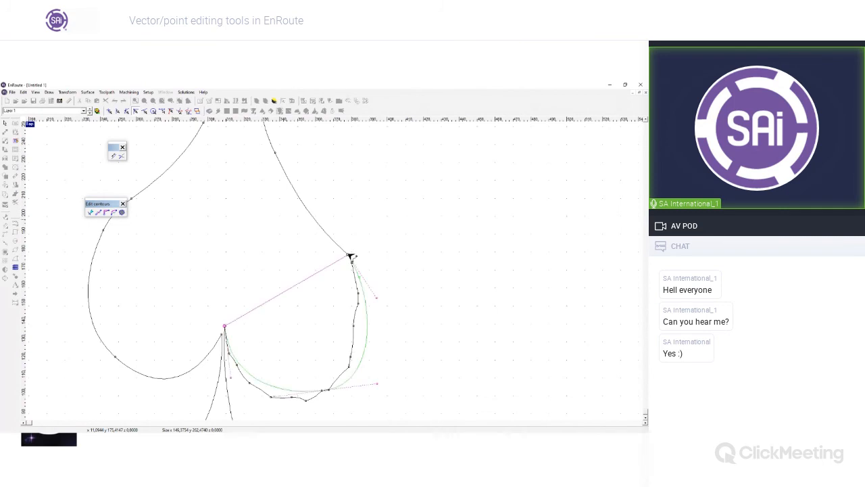
pyautogui.scroll(-5, 372, 356)
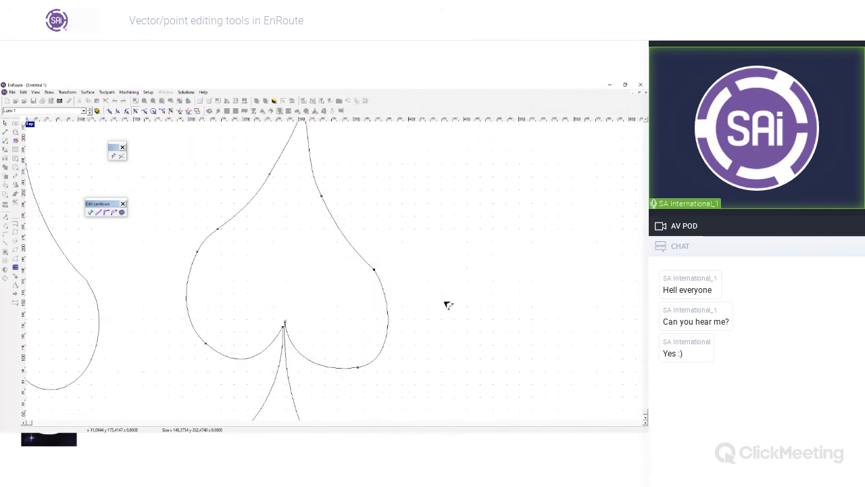
pyautogui.scroll(1, 426, 271)
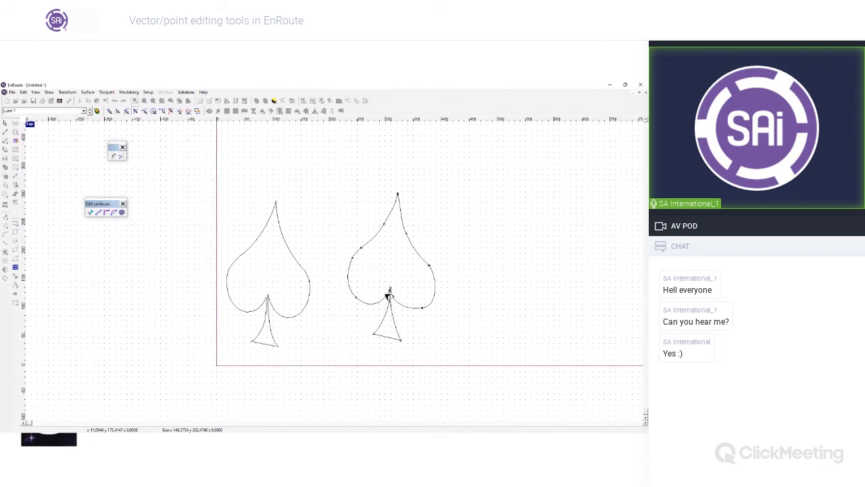
# Move the smoothed spade onto the original left spade so the two outlines overlap for comparison
pyautogui.click(6, 123)
pyautogui.click(372, 239)
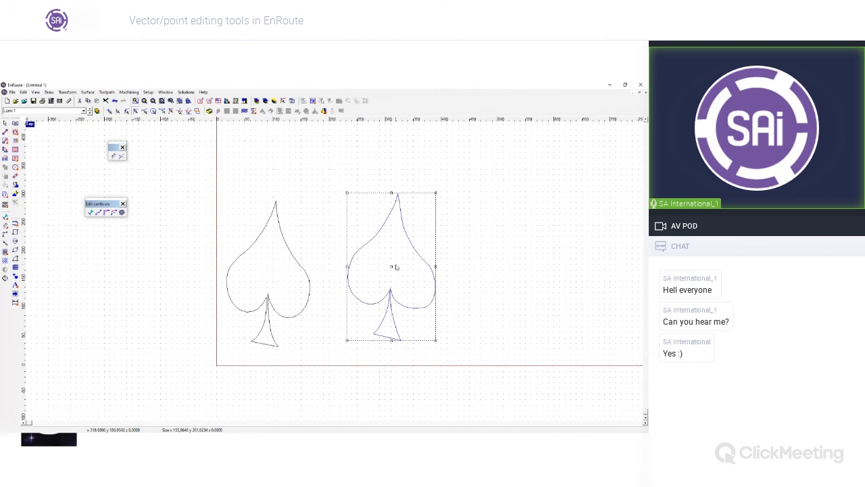
pyautogui.moveTo(392, 266); pyautogui.dragTo(271, 278)
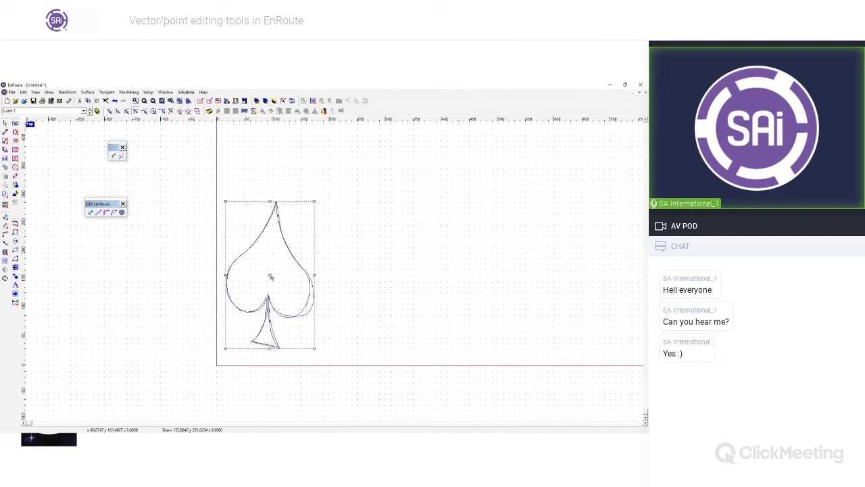
pyautogui.scroll(2, 273, 277)
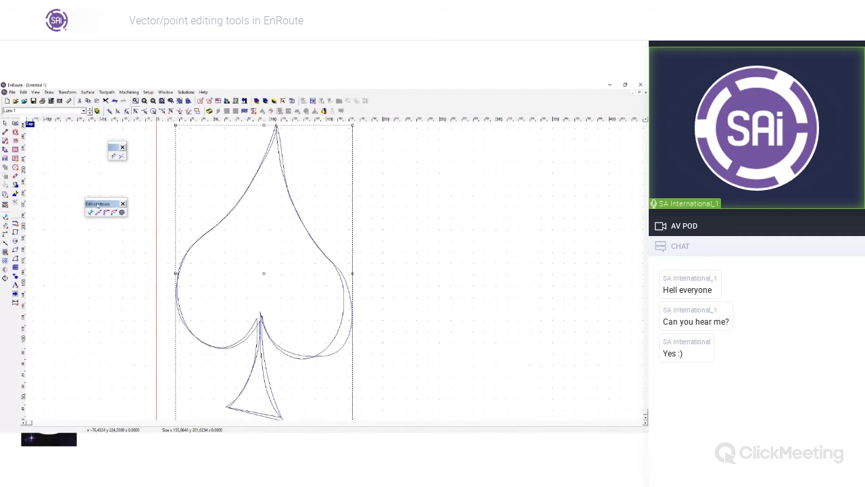
# Re-approximate the smoothed spade's right lobe from notch to shoulder, adjusting the curve's middle point and handles to match the original outline
pyautogui.click(113, 213)
pyautogui.click(264, 318)
pyautogui.scroll(2, 328, 261)
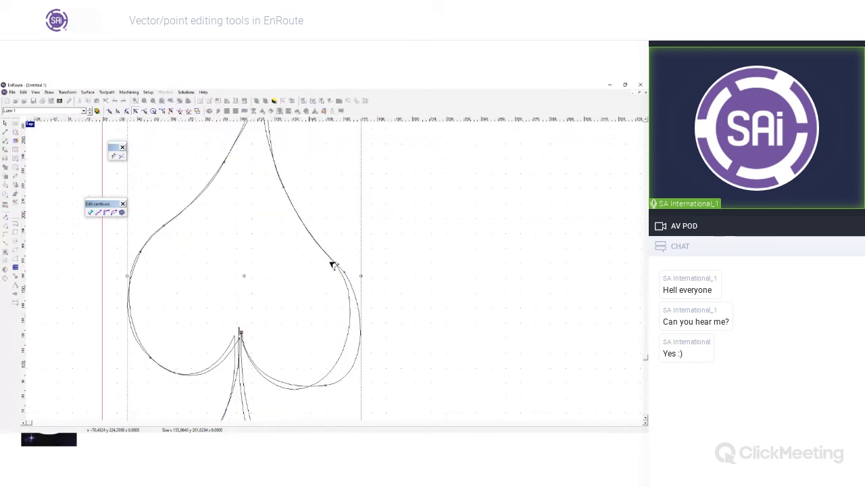
pyautogui.click(343, 270)
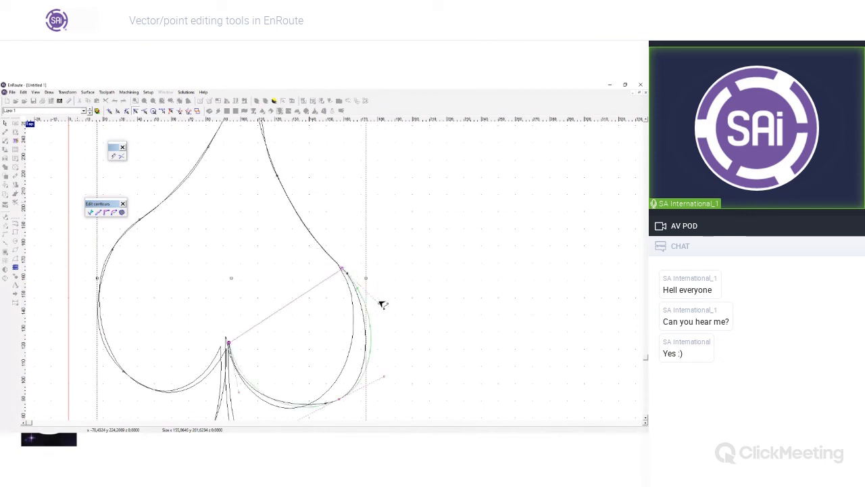
pyautogui.moveTo(380, 303); pyautogui.dragTo(359, 310)
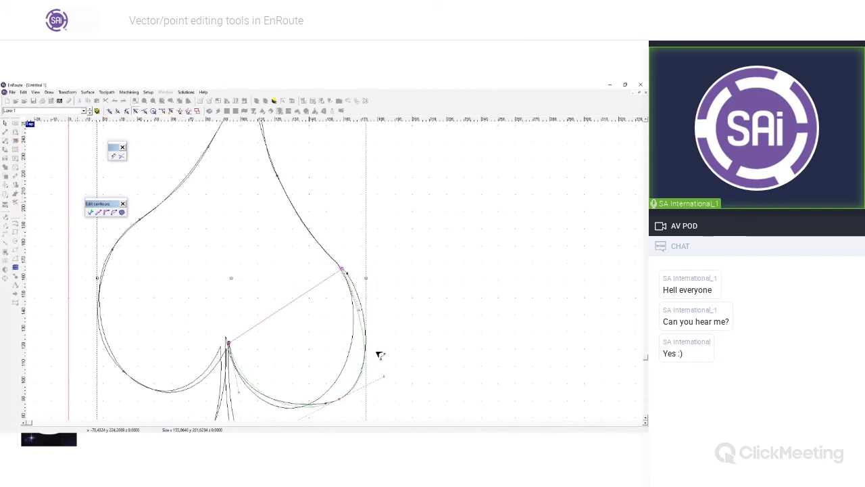
pyautogui.moveTo(343, 401); pyautogui.dragTo(319, 401)
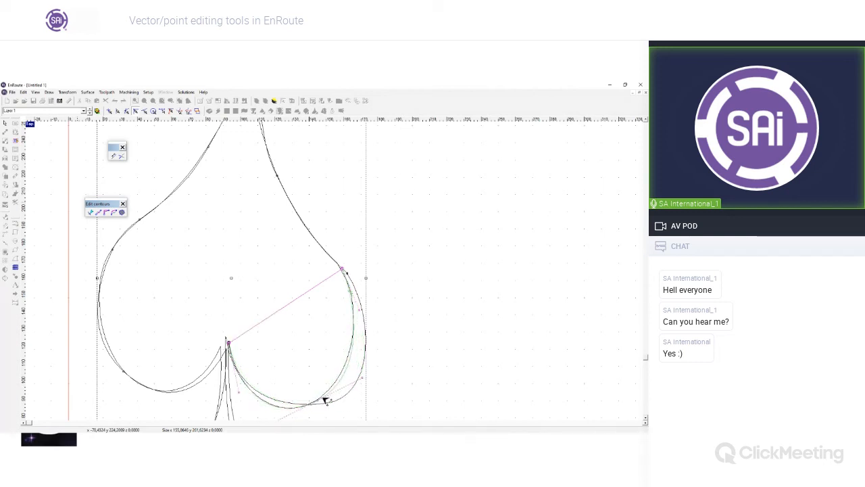
pyautogui.moveTo(360, 379); pyautogui.dragTo(358, 379)
pyautogui.press('Return')
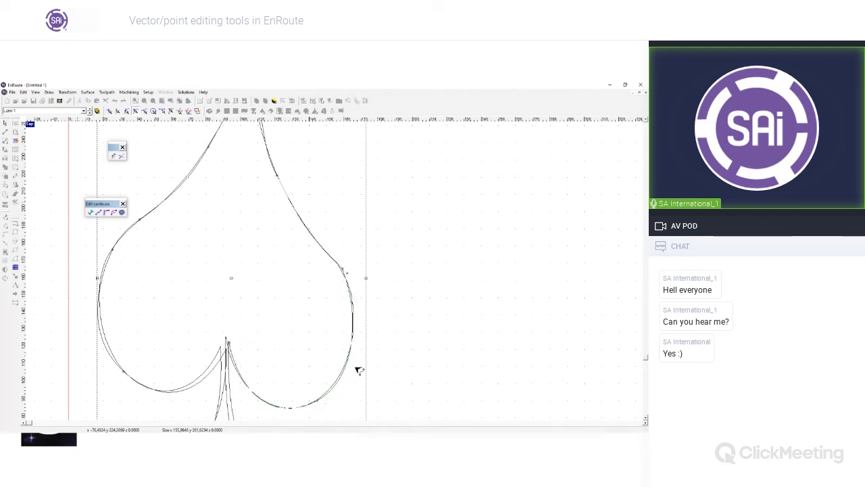
# Move the smoothed spade off the original, placing it beside it on the right
pyautogui.scroll(-3, 356, 348)
pyautogui.click(5, 124)
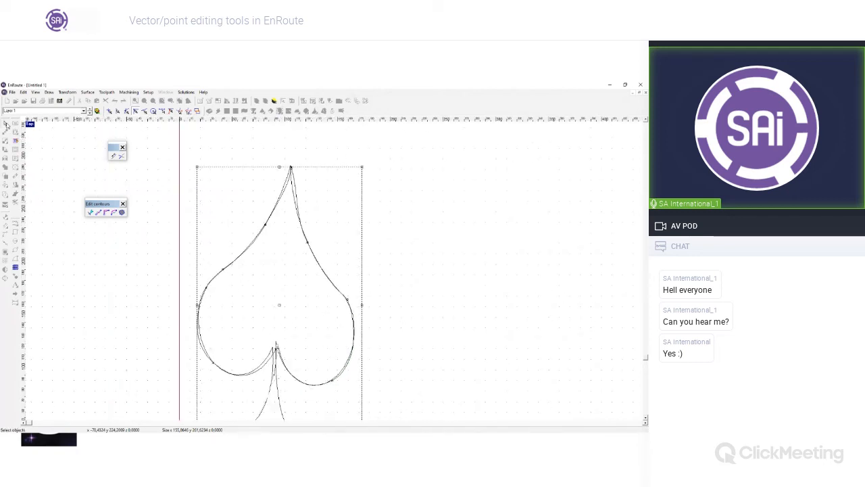
pyautogui.keyDown('ctrl'); pyautogui.moveTo(282, 304); pyautogui.dragTo(457, 269); pyautogui.keyUp('ctrl')
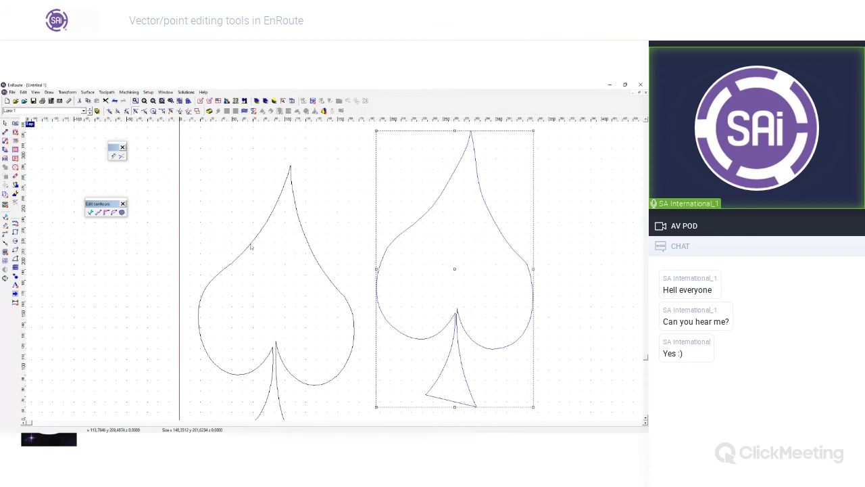
# Examine the edit points and curve handles along the smoothed spade's outline, from the upper left edge around to the stem notch
pyautogui.click(91, 213)
pyautogui.click(411, 229)
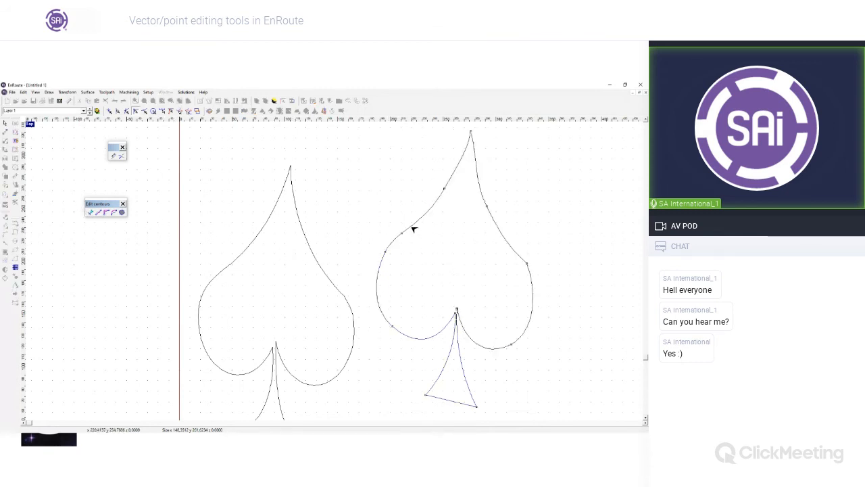
pyautogui.click(445, 189)
pyautogui.click(487, 206)
pyautogui.click(527, 263)
pyautogui.click(512, 248)
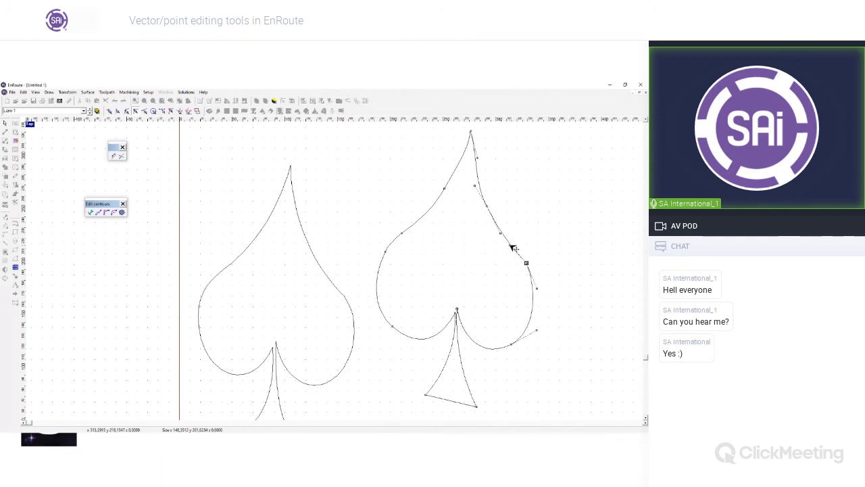
pyautogui.click(512, 345)
pyautogui.click(457, 310)
# Reposition the notch point where the smoothed spade's right lobe meets the stem, moving it slightly down and right
pyautogui.moveTo(458, 310); pyautogui.dragTo(464, 314)
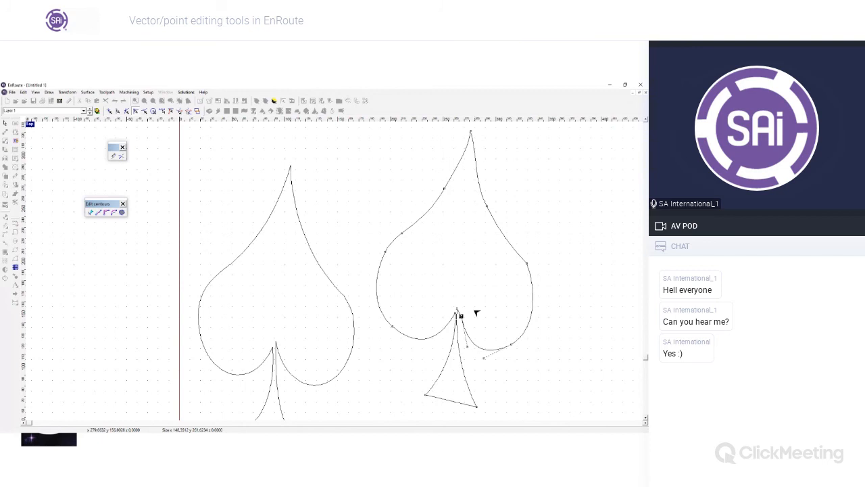
pyautogui.scroll(2, 432, 319)
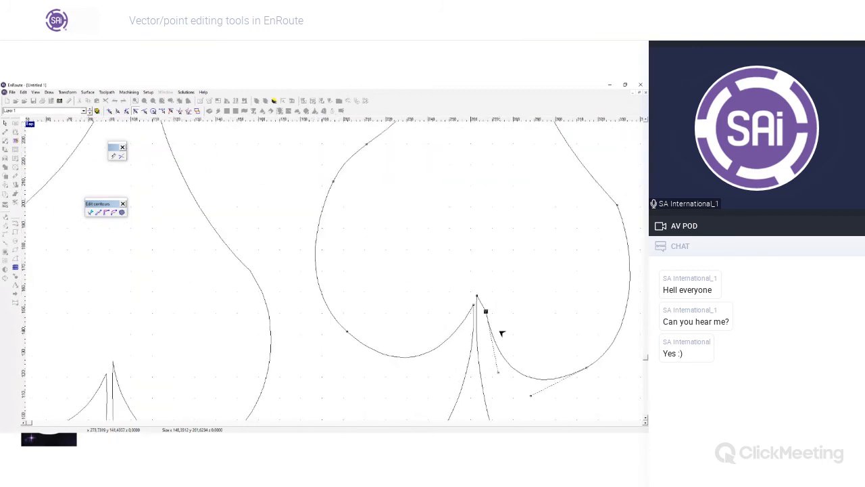
pyautogui.click(503, 330)
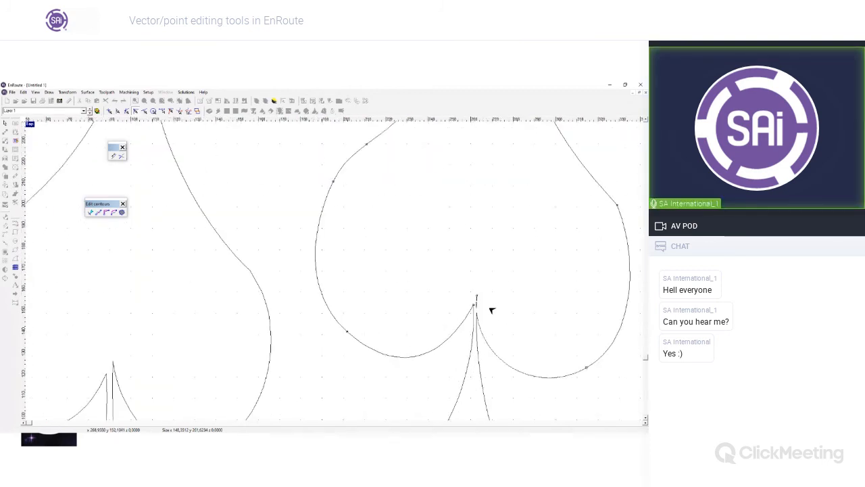
pyautogui.moveTo(479, 299)
pyautogui.mouseDown()
pyautogui.moveTo(496, 307)
pyautogui.moveTo(484, 309)
pyautogui.mouseUp()
pyautogui.scroll(-3, 485, 315)
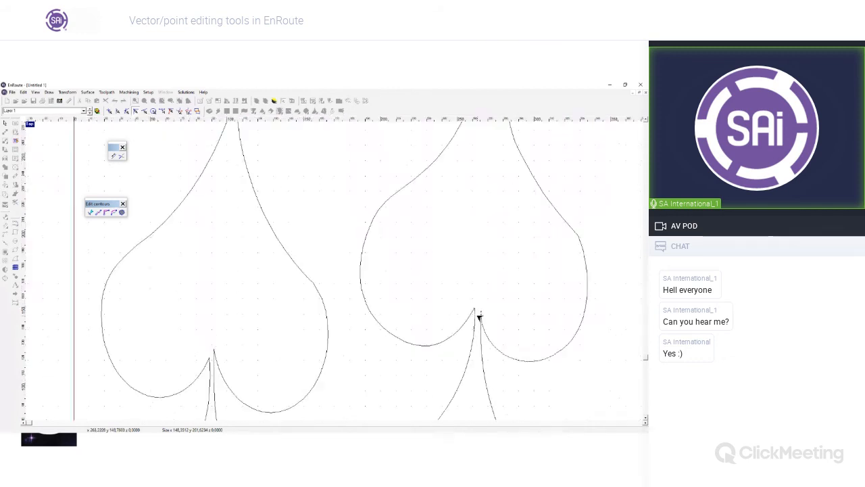
pyautogui.scroll(-1, 500, 253)
pyautogui.click(525, 234)
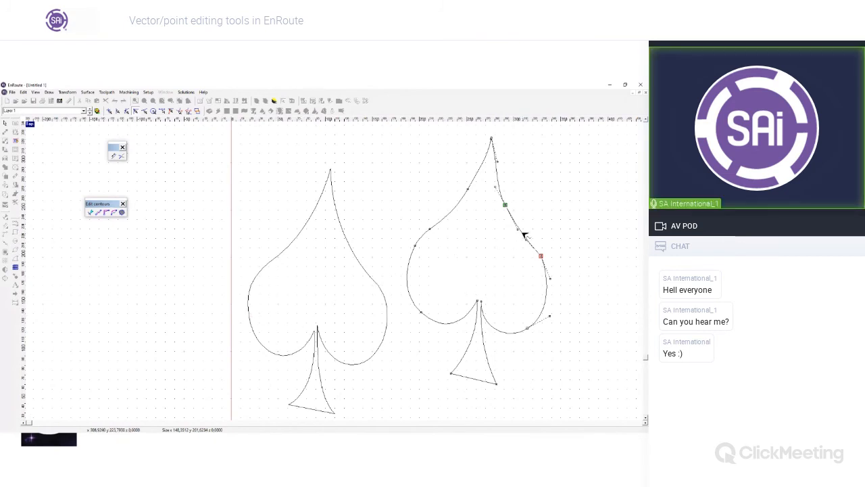
pyautogui.click(547, 257)
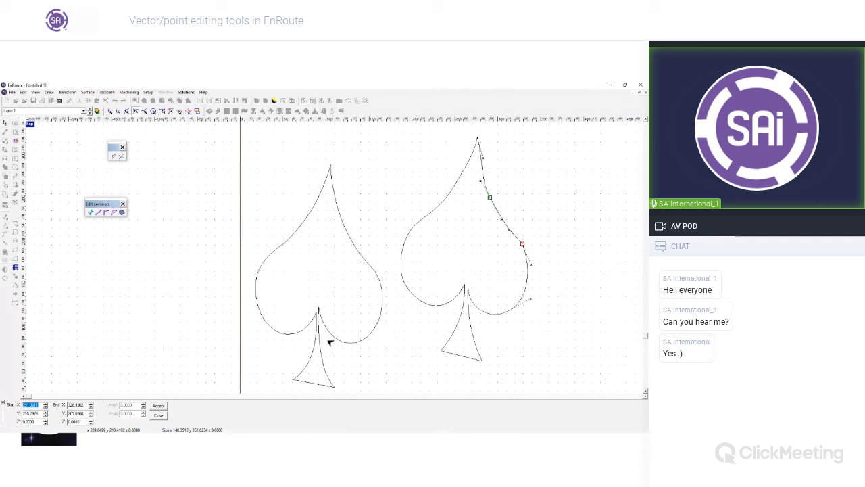
pyautogui.moveTo(87, 404); pyautogui.dragTo(54, 408)
pyautogui.write('400')
pyautogui.press('Tab')
pyautogui.click(158, 415)
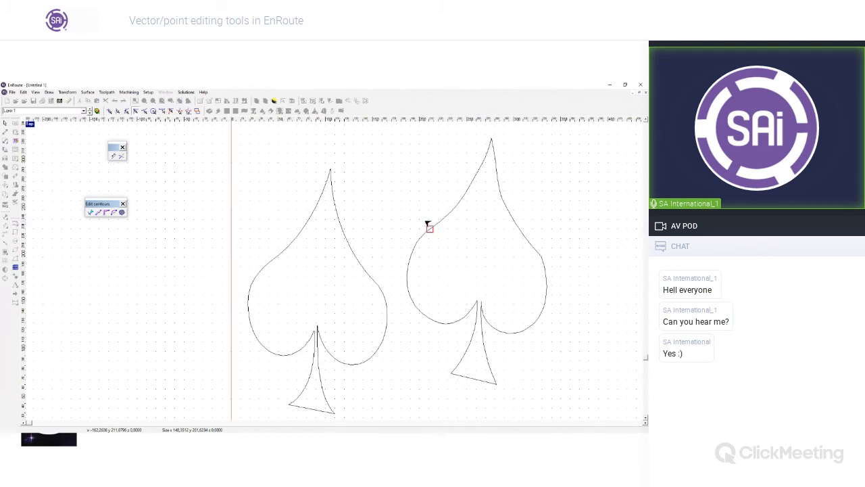
# Set the end point's X coordinate to 400 for the segment running down to the smoothed spade's right shoulder
pyautogui.click(518, 226)
pyautogui.click(514, 236)
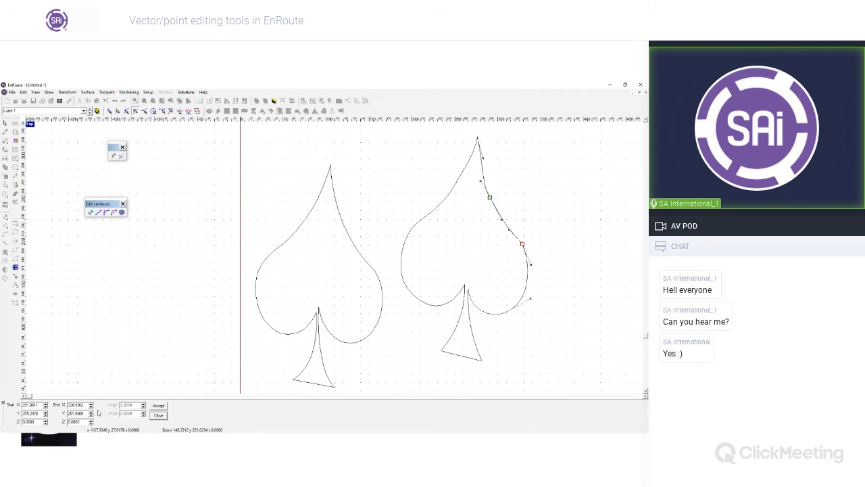
pyautogui.doubleClick(84, 404)
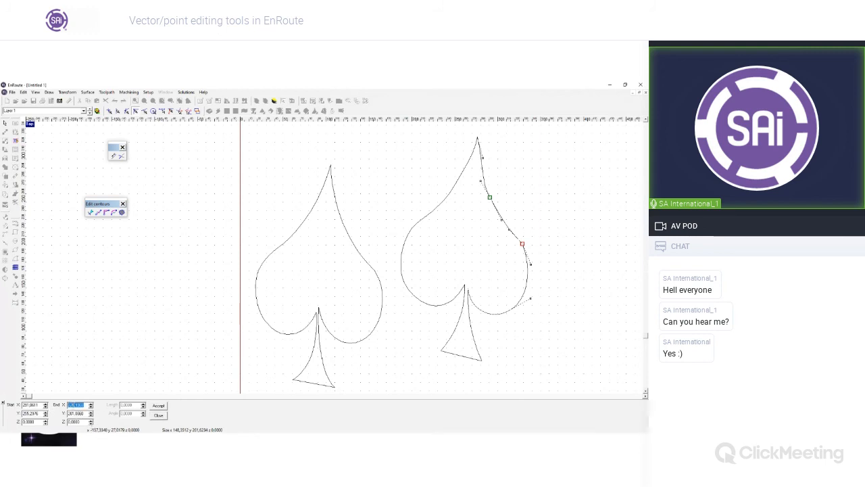
pyautogui.write('400')
pyautogui.press('Tab')
pyautogui.click(160, 407)
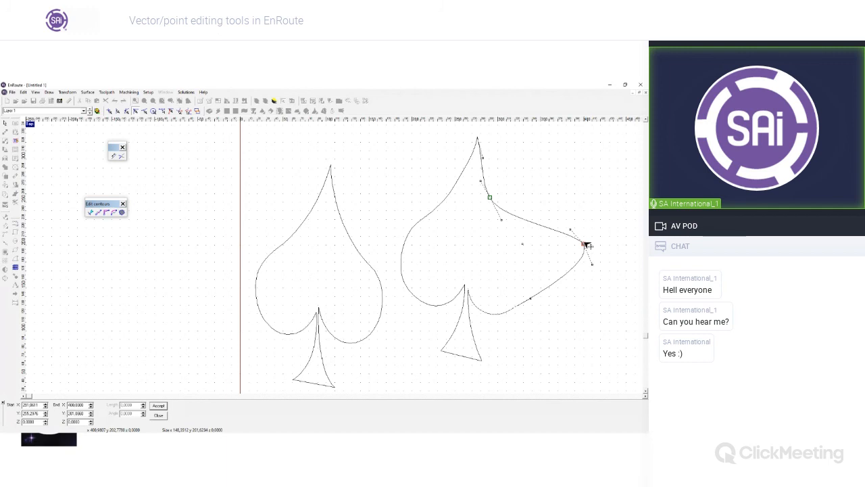
pyautogui.click(157, 415)
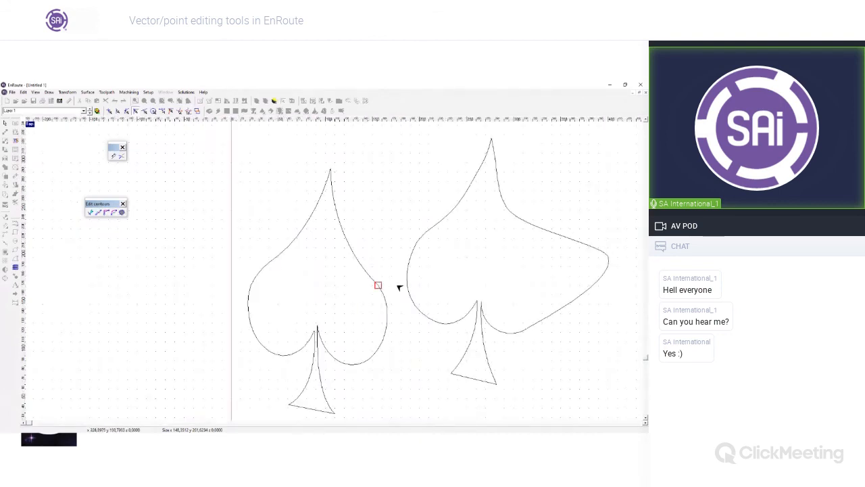
# Leave point editing and undo the coordinate change to the smoothed spade's right shoulder point
pyautogui.rightClick(145, 183)
pyautogui.click(268, 190)
pyautogui.hotkey('ctrl', 'z')
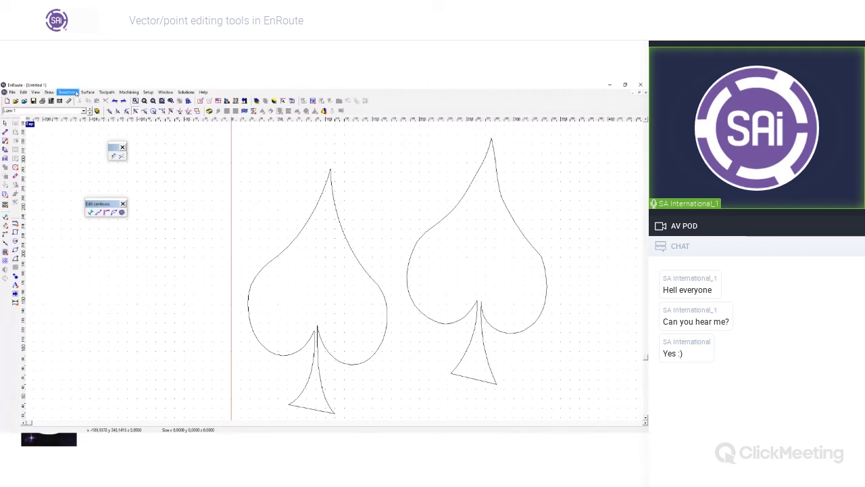
# Display the smoothed spade's edit points to examine how they are distributed along its outline
pyautogui.click(482, 184)
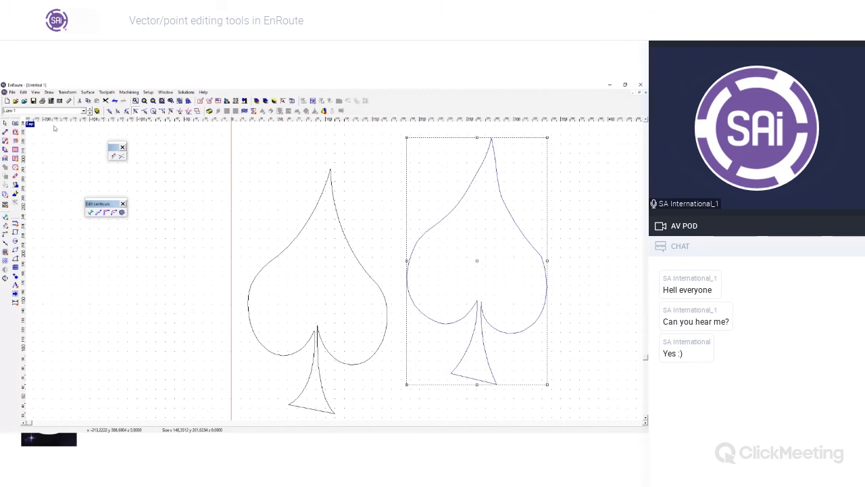
pyautogui.click(5, 217)
pyautogui.click(464, 202)
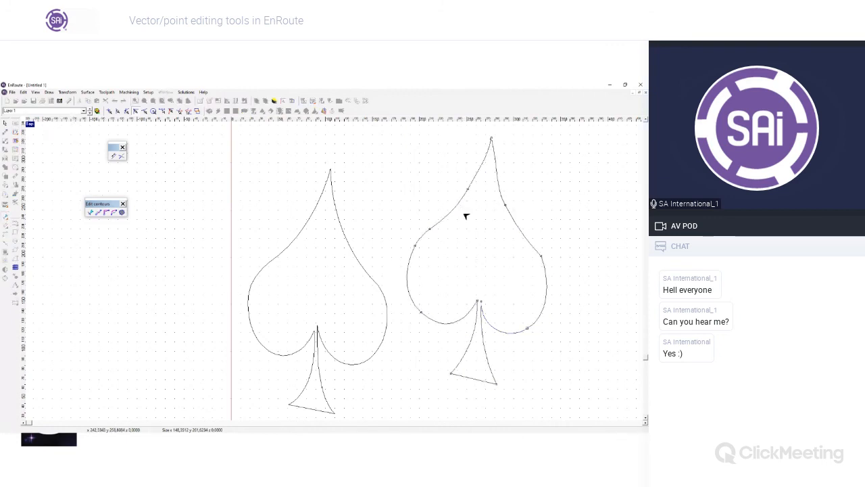
pyautogui.click(66, 92)
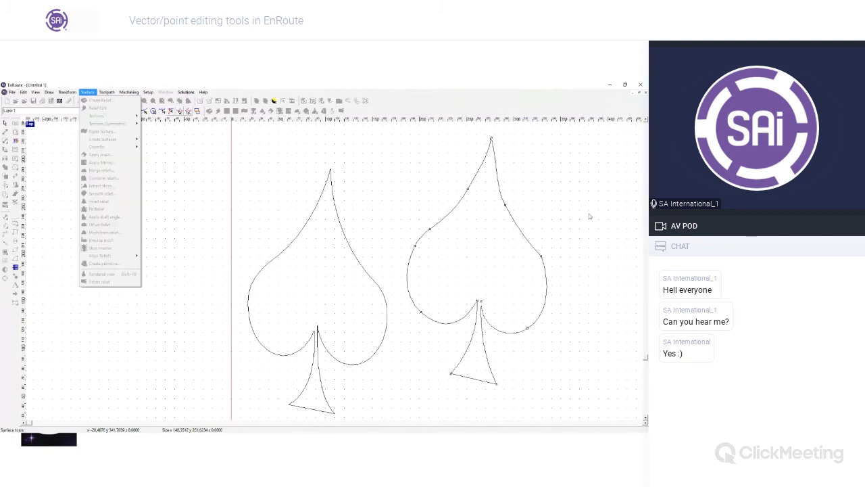
pyautogui.click(180, 151)
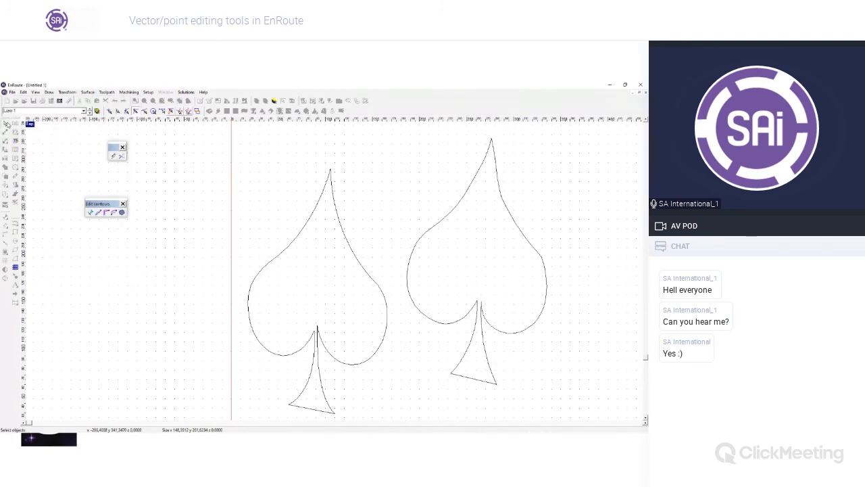
# Convert the smoothed spade's curves to arcs and check the resulting edit points along its contour
pyautogui.click(476, 155)
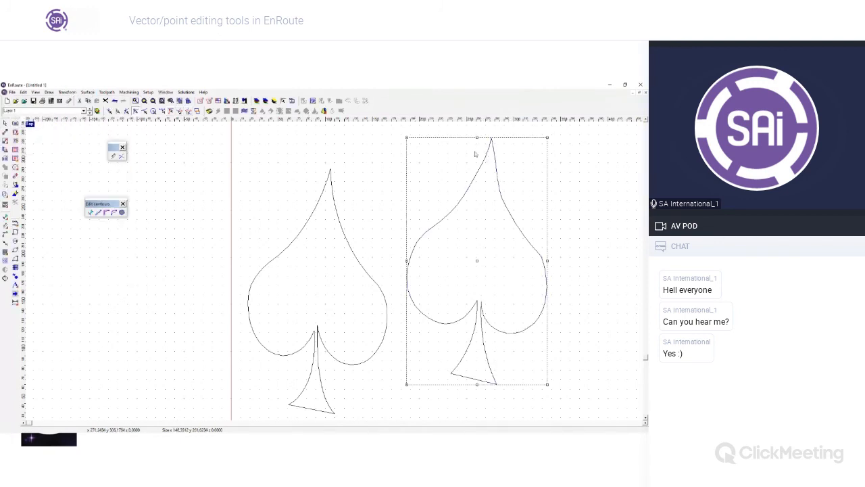
pyautogui.click(107, 92)
pyautogui.click(105, 92)
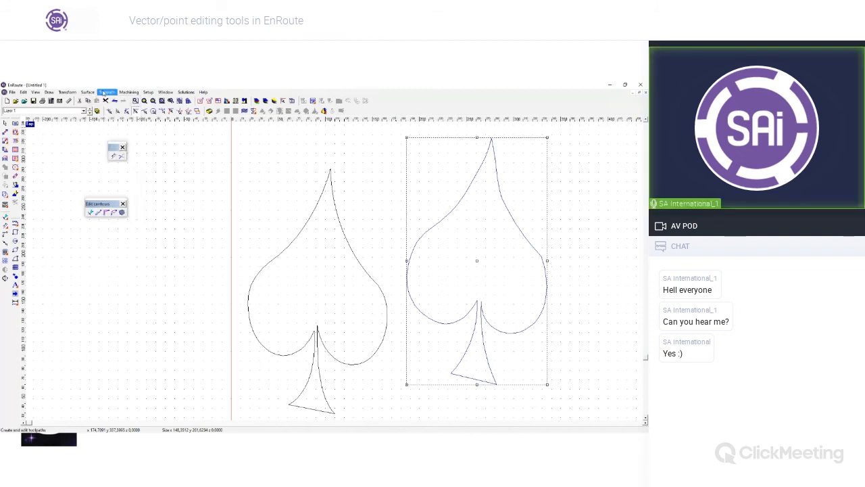
pyautogui.click(67, 92)
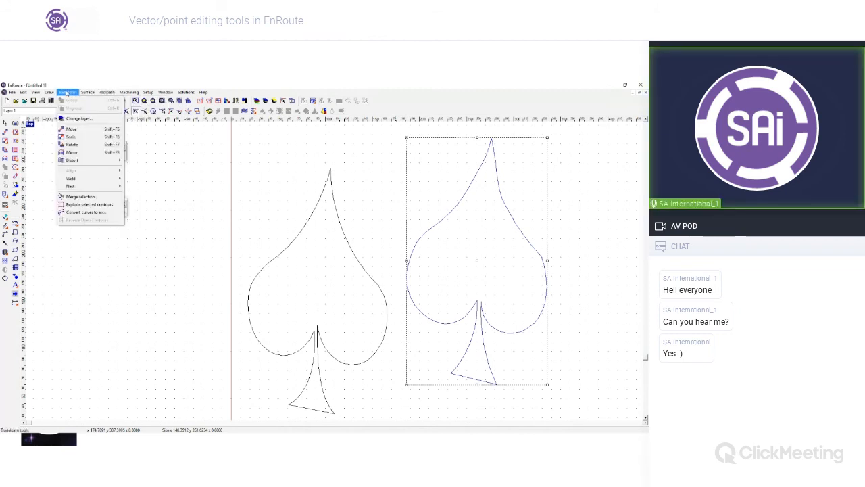
pyautogui.click(105, 213)
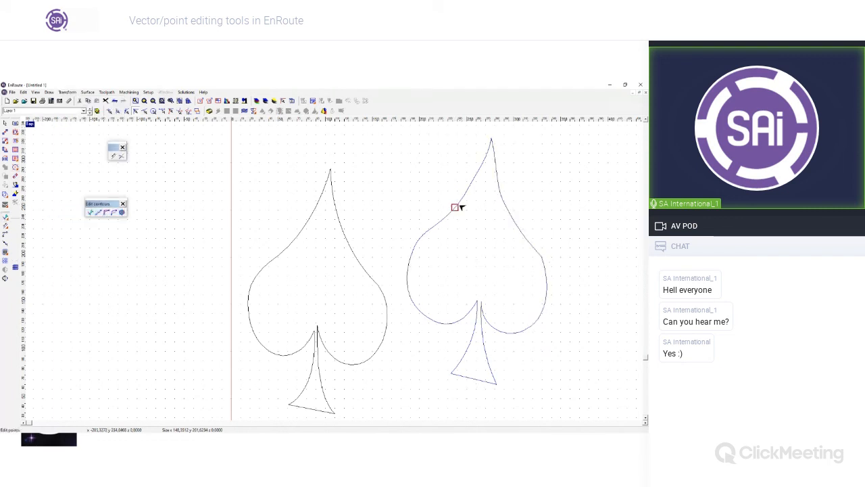
pyautogui.click(462, 198)
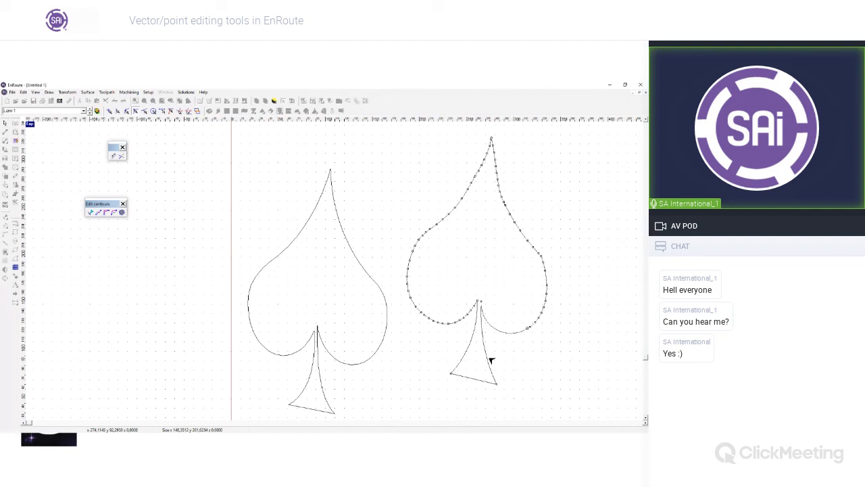
pyautogui.click(5, 123)
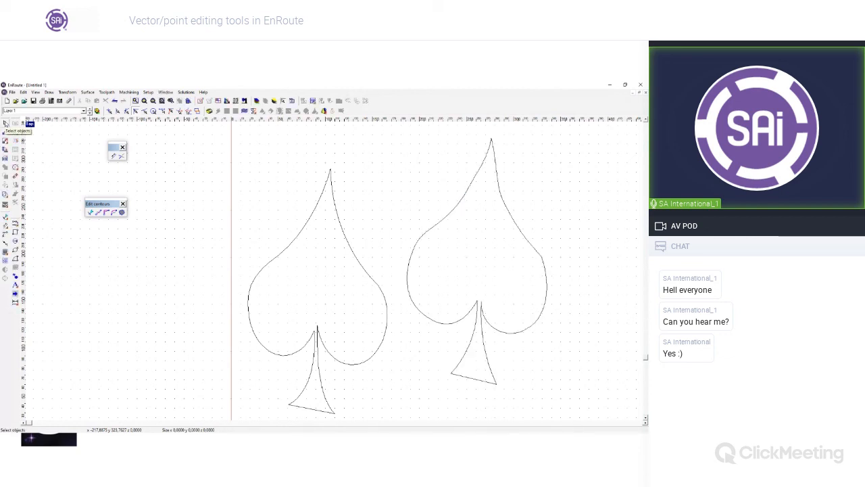